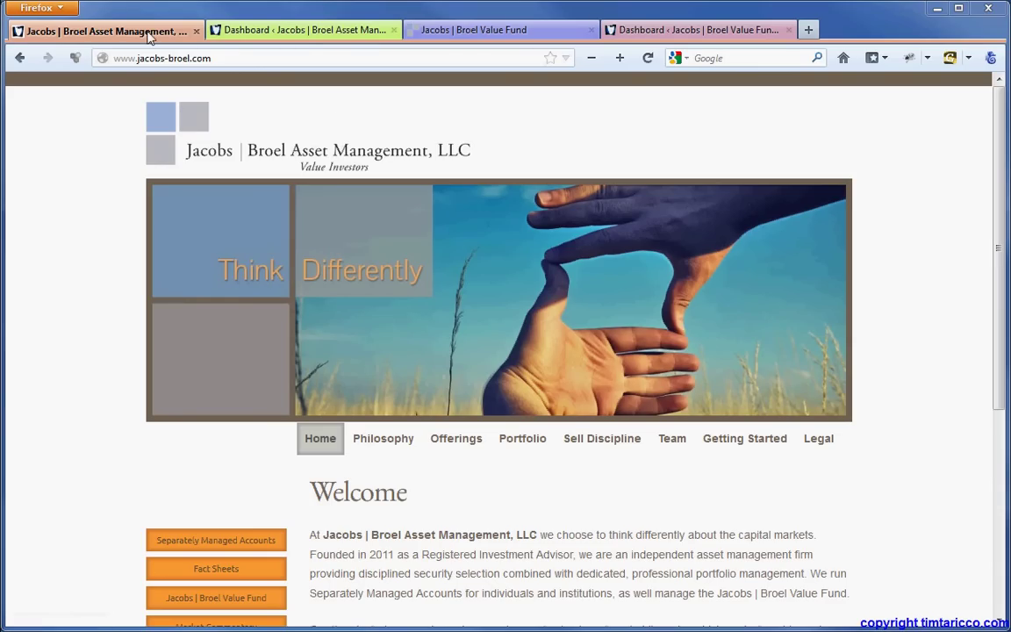
Look over the Jacobs | Broel Value Fund public home page, from its header down to the footer with the Log out link
{"action": "left_click", "coordinate": [447, 34]}
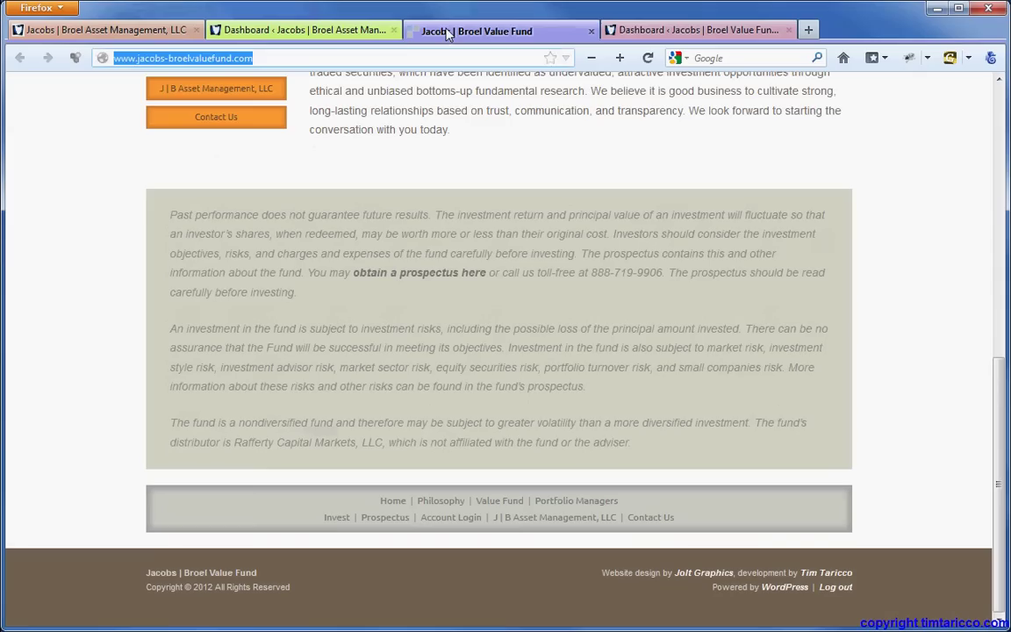
{"action": "left_click", "coordinate": [643, 230]}
{"action": "key", "text": "Home"}
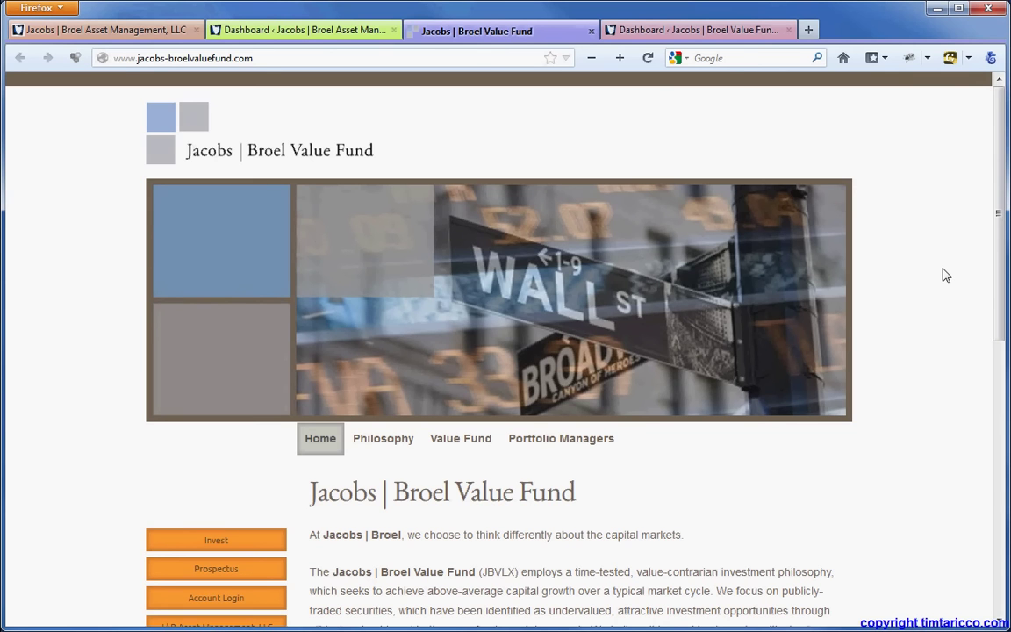
{"action": "key", "text": "End"}
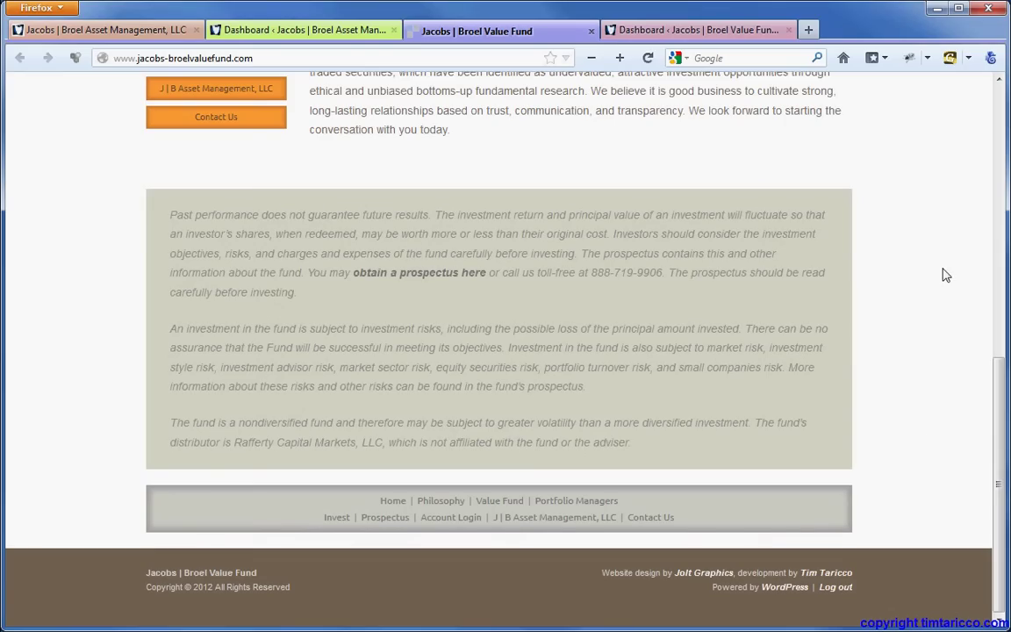
{"action": "left_click", "coordinate": [836, 587]}
{"action": "scroll", "coordinate": [892, 467], "scroll_direction": "up", "scroll_amount": 10}
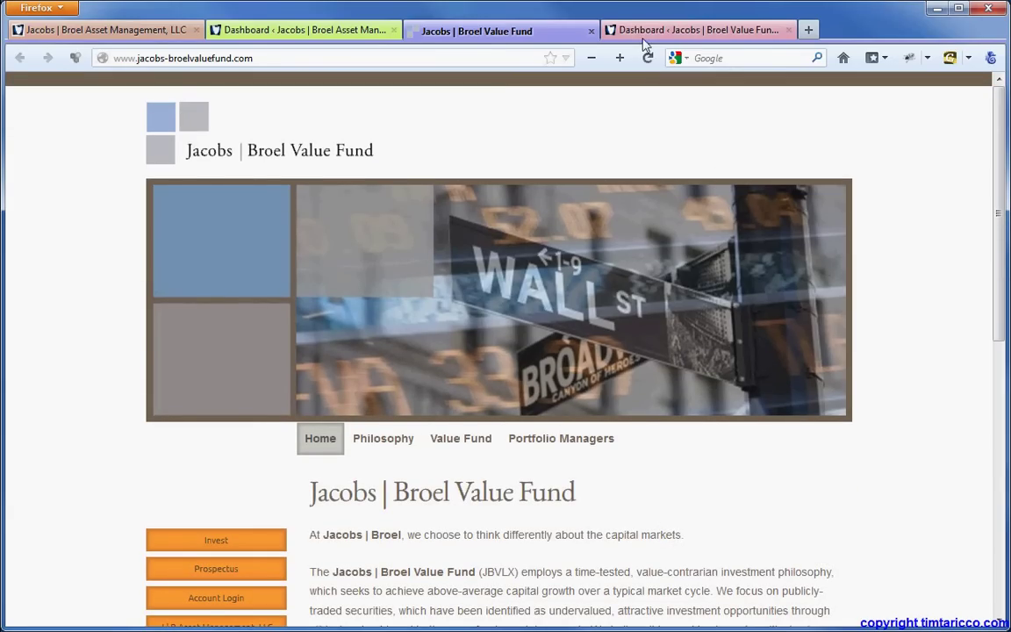
View the WordPress dashboards of the Value Fund and Asset Management sites, including the Asset Management Site Stats chart
{"action": "left_click", "coordinate": [640, 31]}
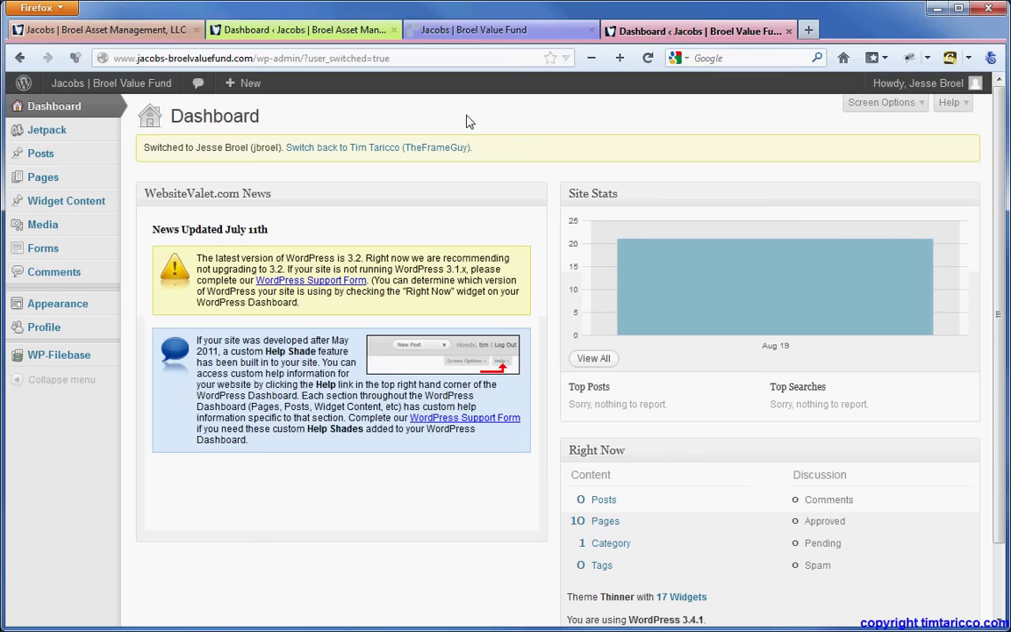
{"action": "left_click", "coordinate": [316, 31]}
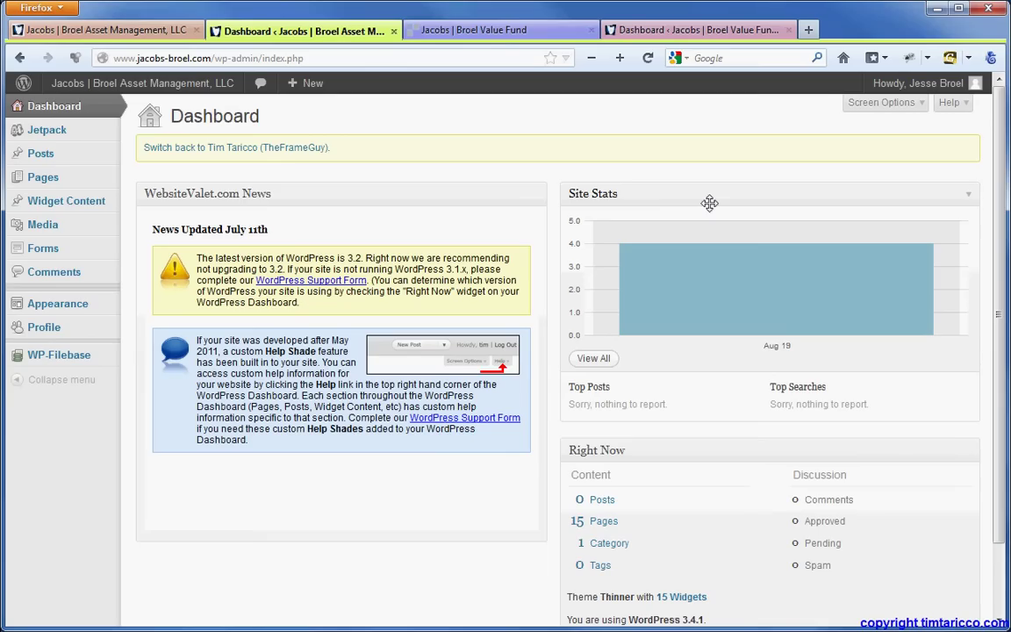
{"action": "mouse_move", "coordinate": [787, 283]}
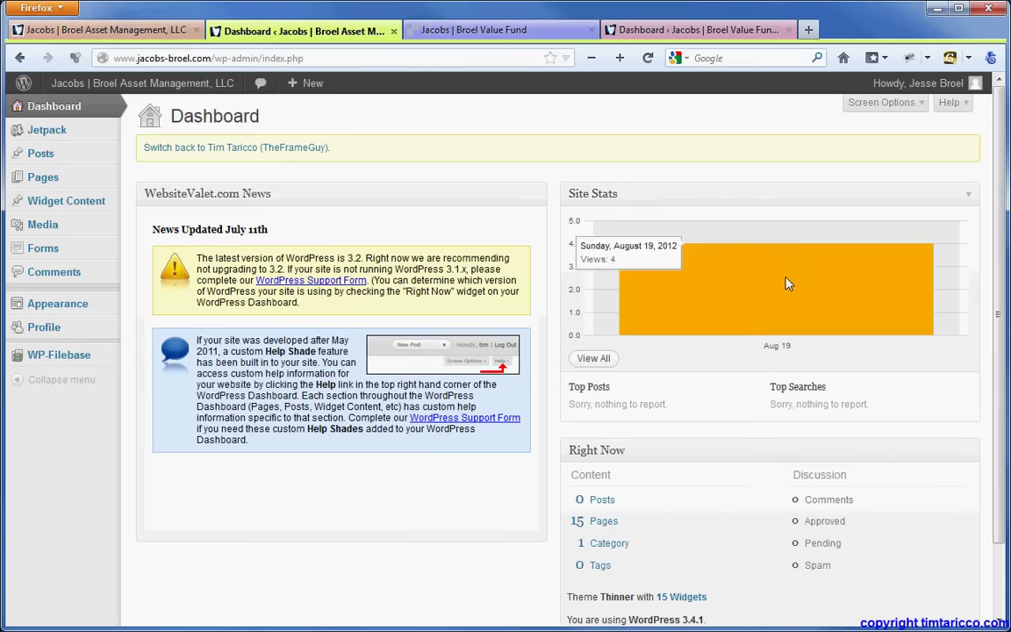
Open the full Jetpack Site Stats of the Asset Management site and review the referrers, top pages and search terms
{"action": "mouse_move", "coordinate": [97, 129]}
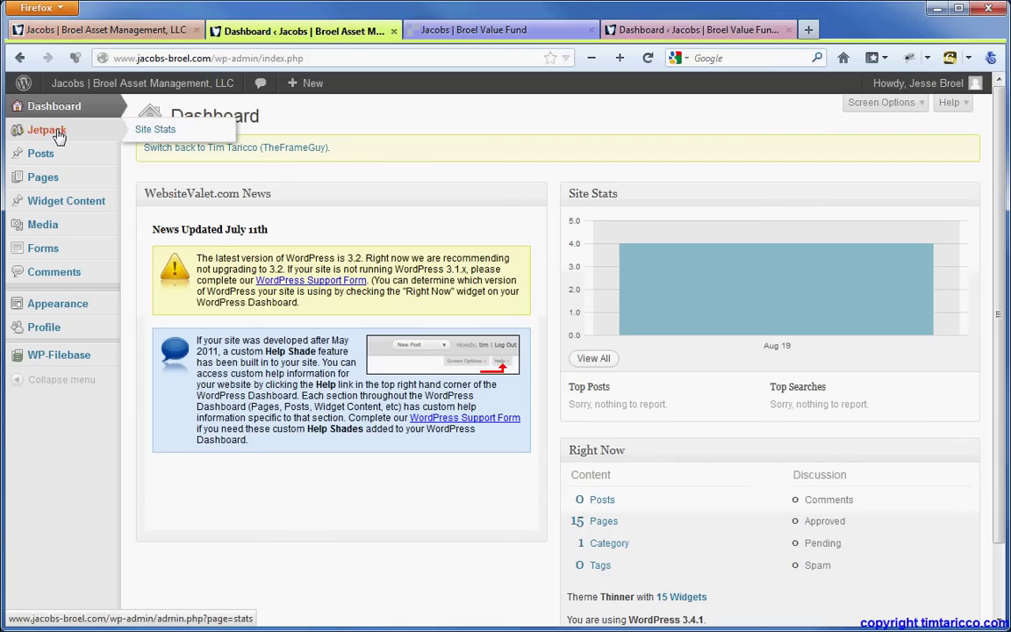
{"action": "left_click", "coordinate": [147, 134]}
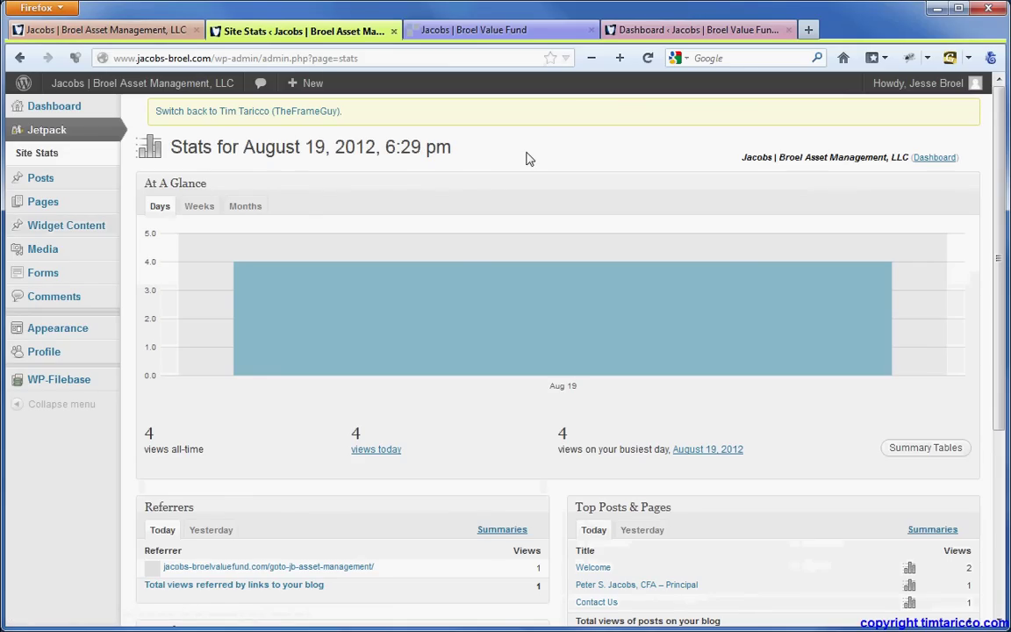
{"action": "scroll", "coordinate": [527, 159], "scroll_direction": "down", "scroll_amount": 5}
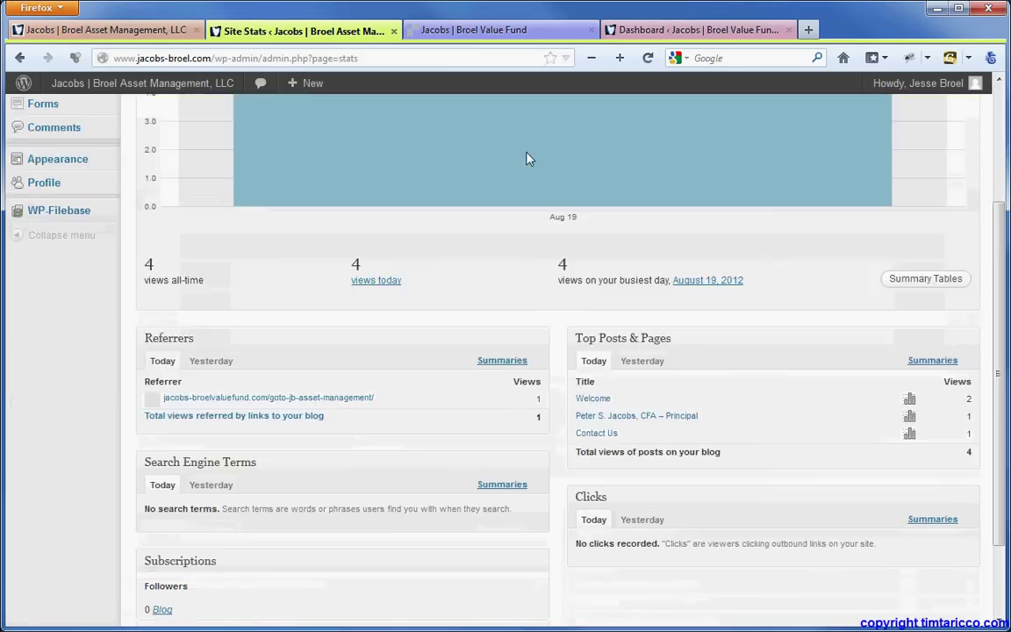
{"action": "scroll", "coordinate": [526, 159], "scroll_direction": "up", "scroll_amount": 2}
{"action": "scroll", "coordinate": [526, 158], "scroll_direction": "up", "scroll_amount": 3}
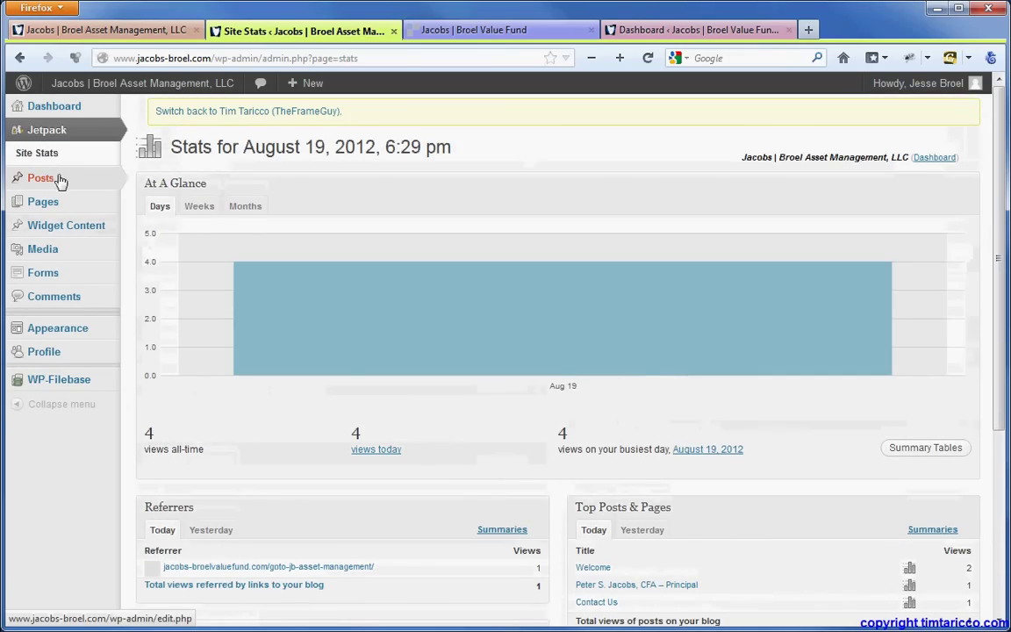
Show the Asset Management site's list of posts, followed by its list of all pages
{"action": "left_click", "coordinate": [52, 182]}
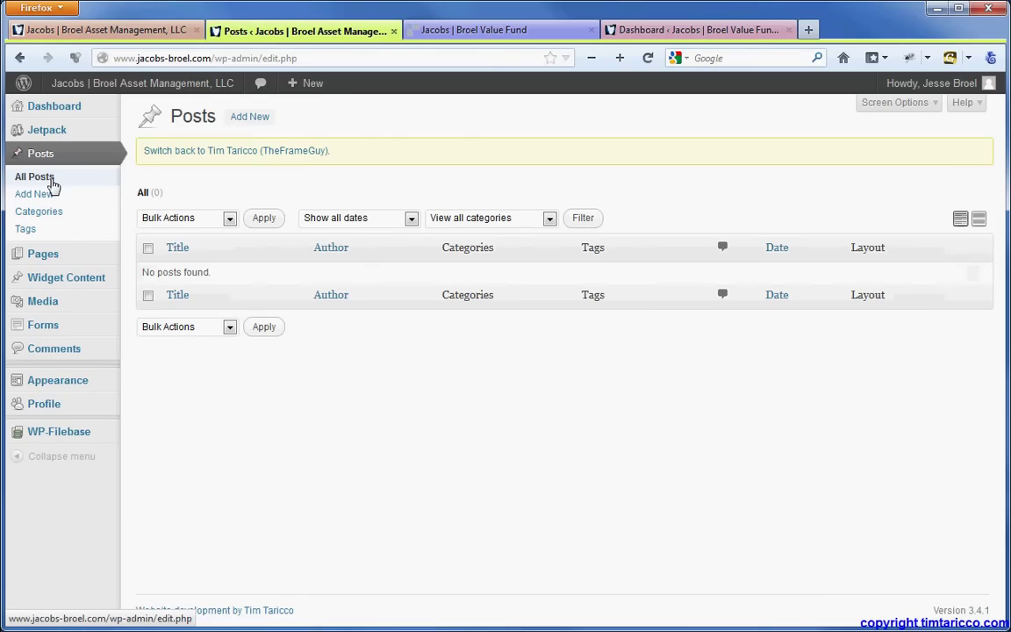
{"action": "mouse_move", "coordinate": [54, 258]}
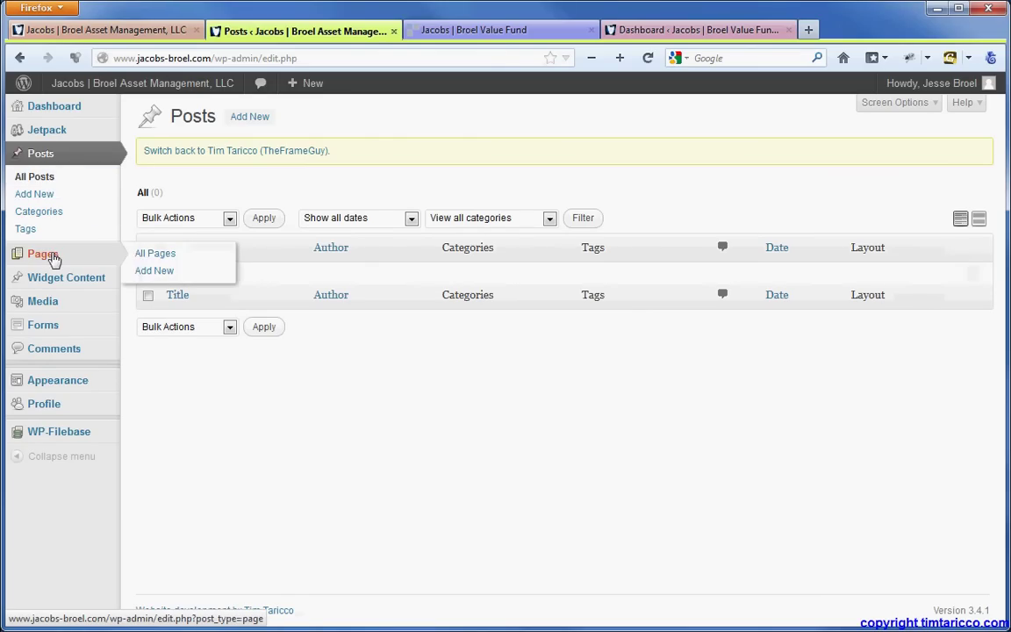
{"action": "left_click", "coordinate": [136, 256]}
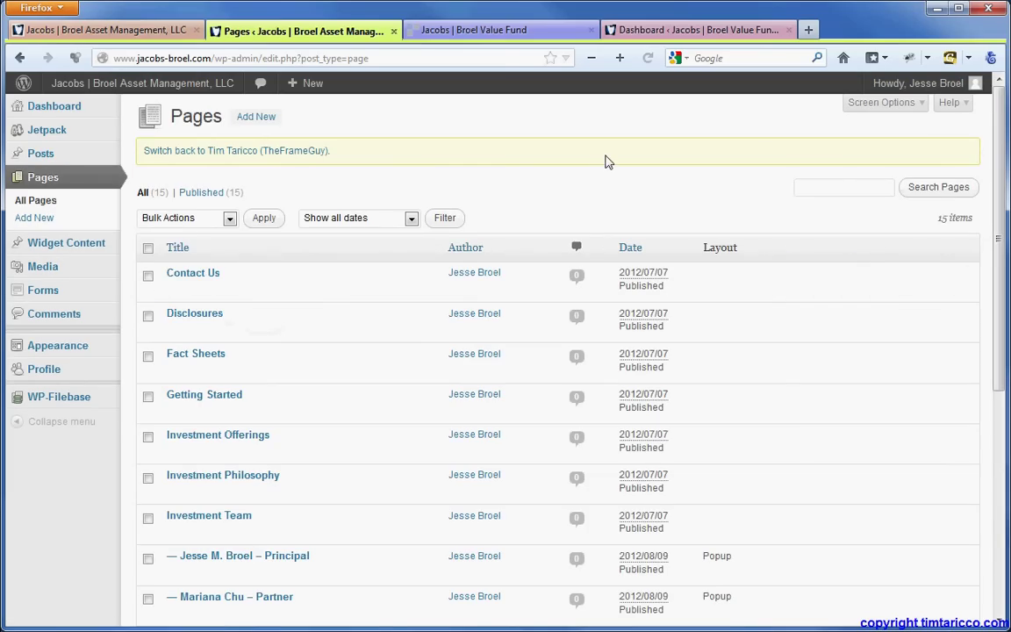
Open the list of all pages in the Value Fund site's WordPress admin and look through it
{"action": "left_click", "coordinate": [600, 32]}
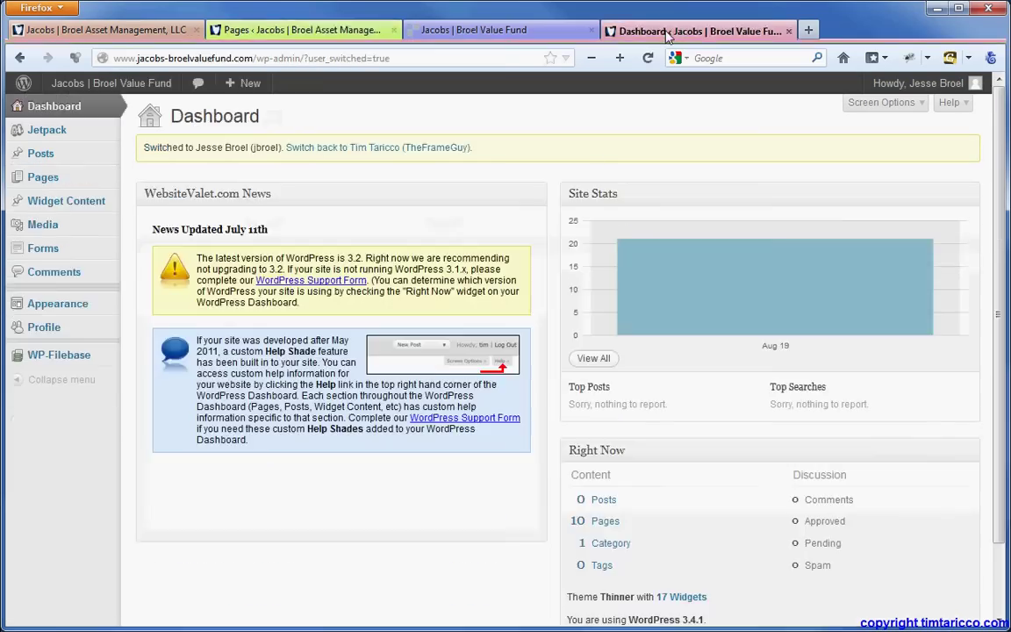
{"action": "mouse_move", "coordinate": [99, 180]}
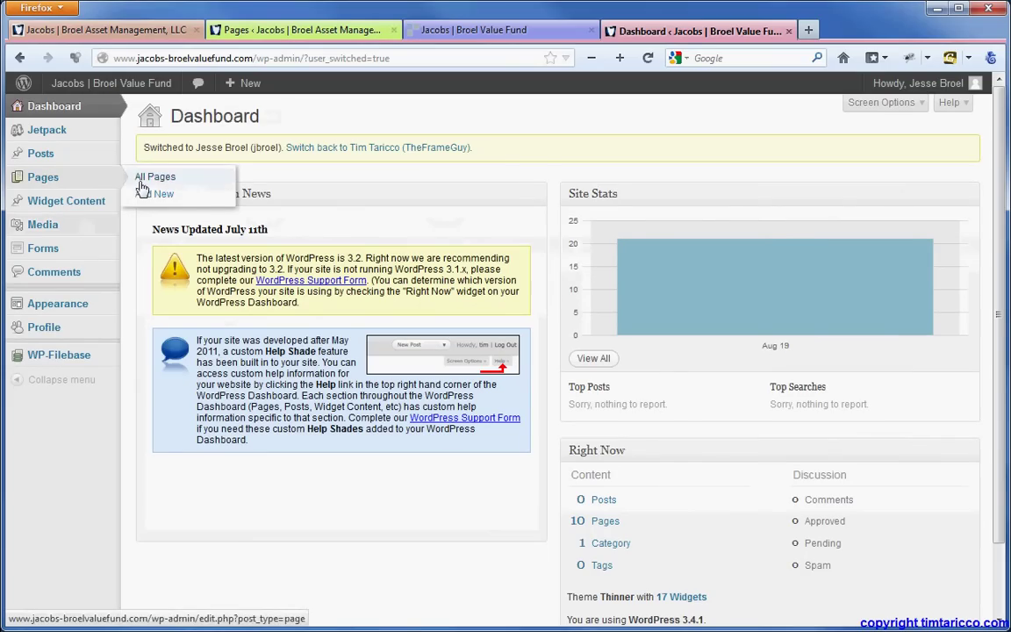
{"action": "left_click", "coordinate": [141, 179]}
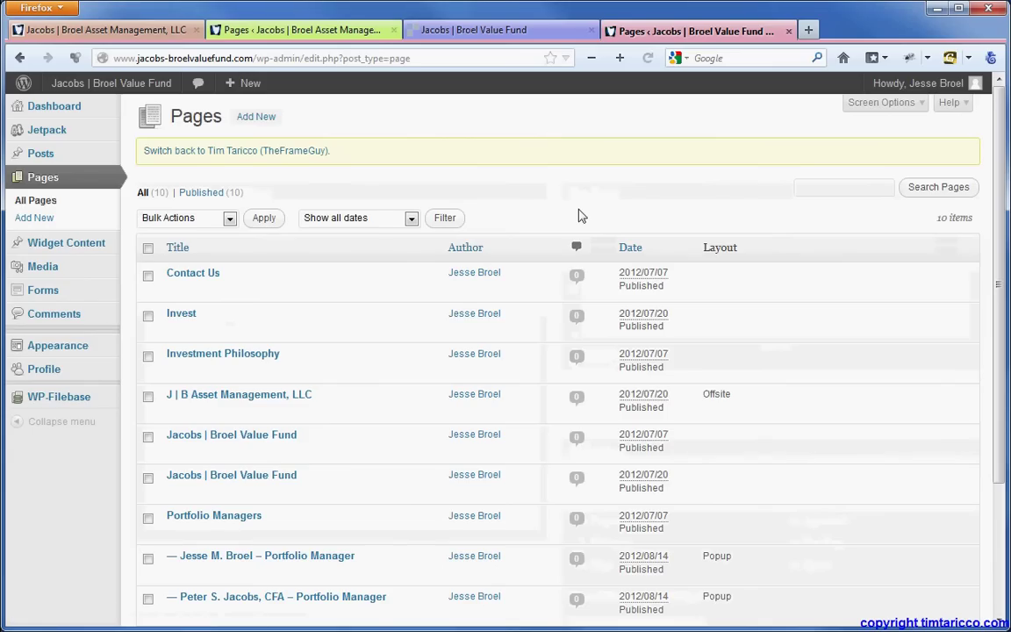
{"action": "scroll", "coordinate": [579, 215], "scroll_direction": "down", "scroll_amount": 4}
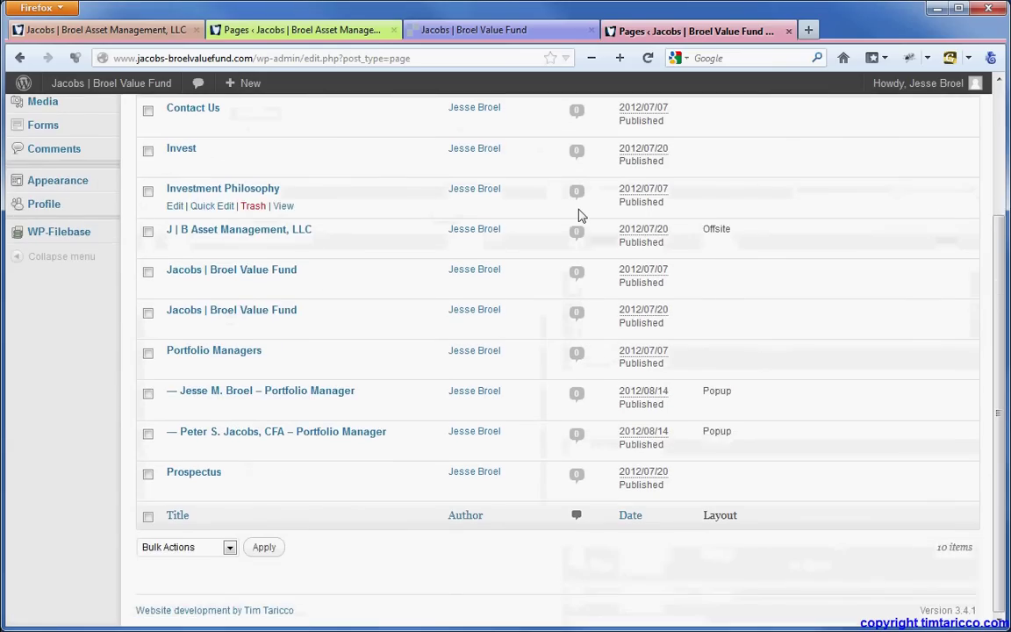
{"action": "scroll", "coordinate": [579, 215], "scroll_direction": "up", "scroll_amount": 4}
Return to the Asset Management site's page list and look through its entries
{"action": "left_click", "coordinate": [336, 32]}
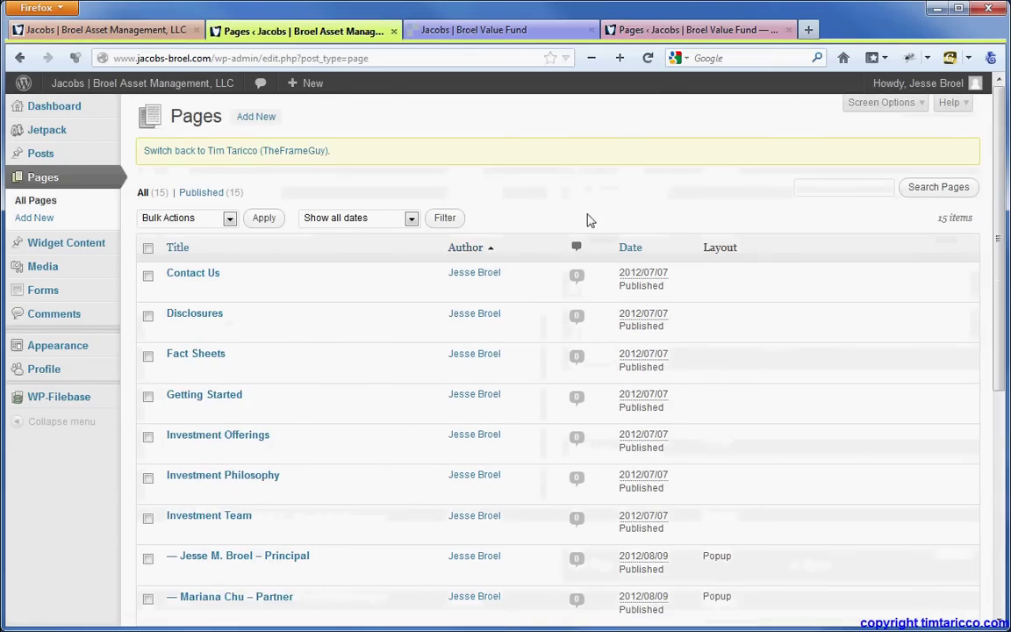
{"action": "scroll", "coordinate": [588, 220], "scroll_direction": "down", "scroll_amount": 5}
{"action": "scroll", "coordinate": [588, 219], "scroll_direction": "up", "scroll_amount": 6}
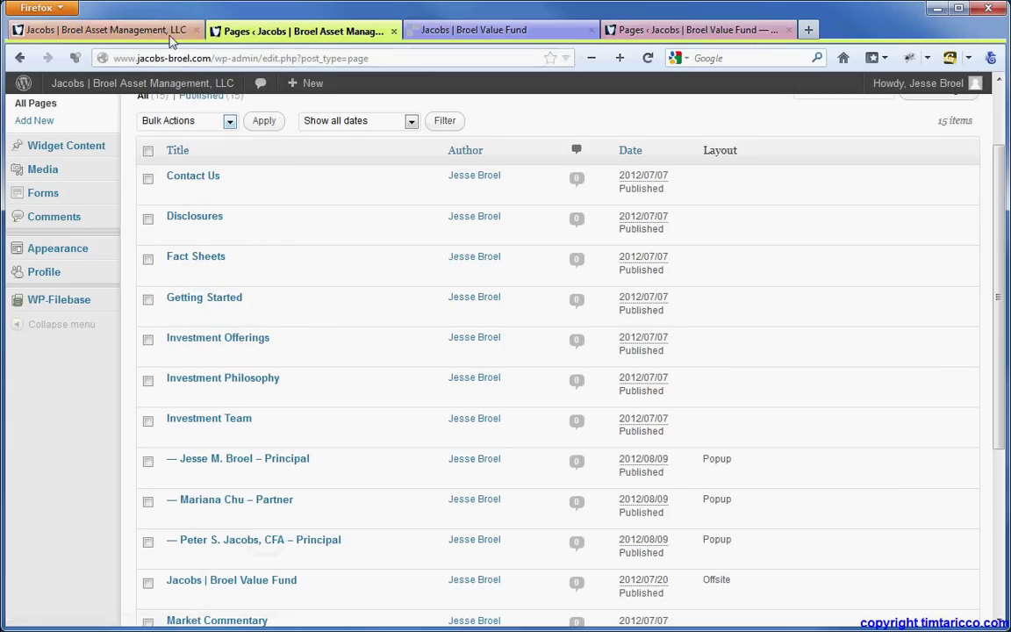
Open the Offerings page on the public Asset Management site and highlight its Investment Offerings heading
{"action": "left_click", "coordinate": [166, 31]}
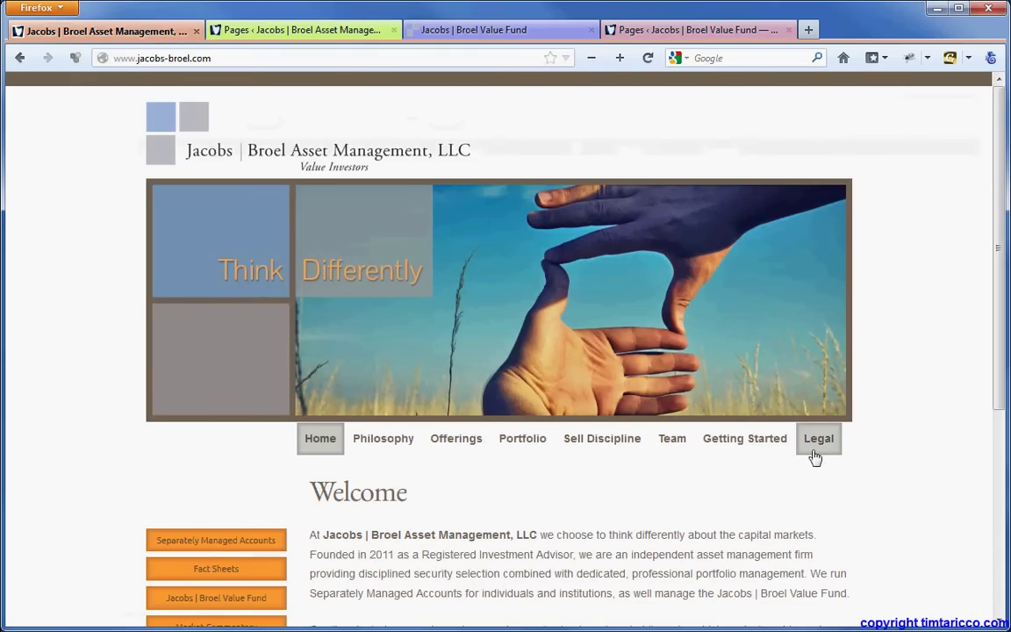
{"action": "left_click", "coordinate": [465, 447]}
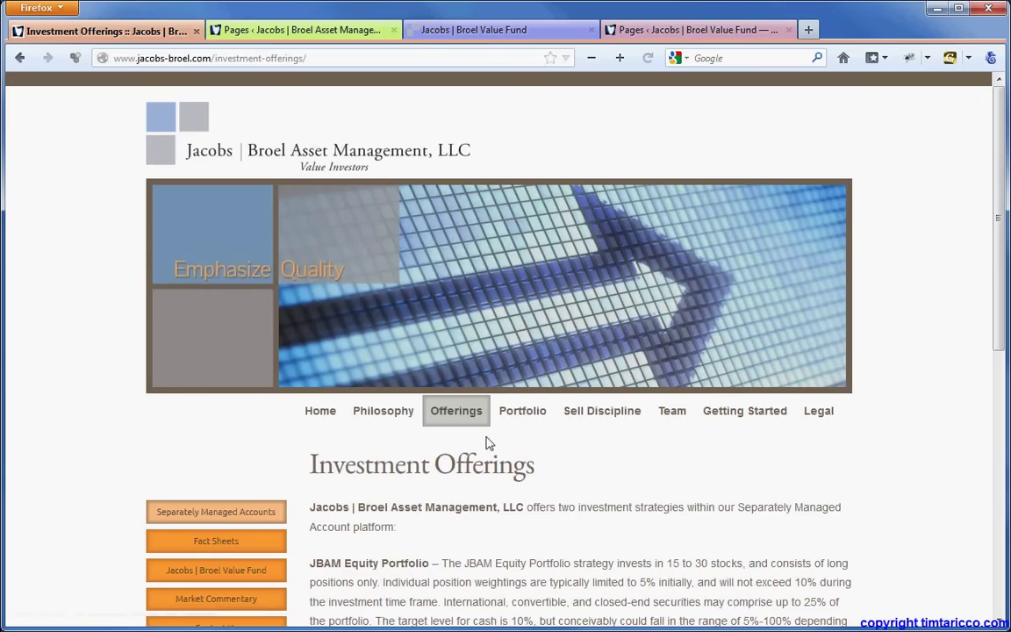
{"action": "left_click_drag", "start_coordinate": [309, 465], "coordinate": [536, 466]}
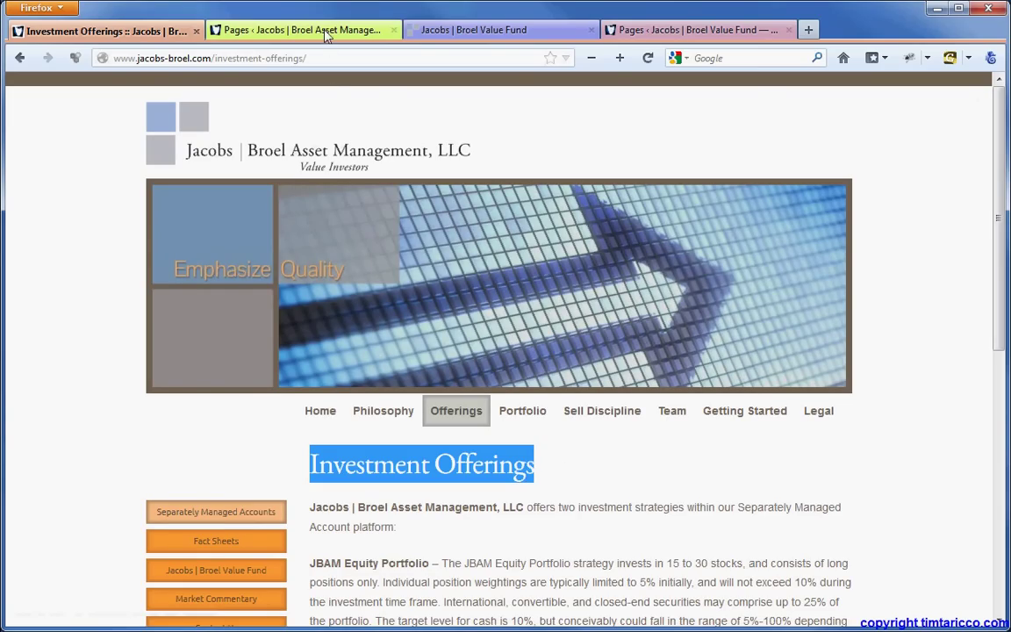
Open the Investment Offerings page for editing in the Asset Management admin and slightly reduce the height of the content editor
{"action": "left_click", "coordinate": [294, 28]}
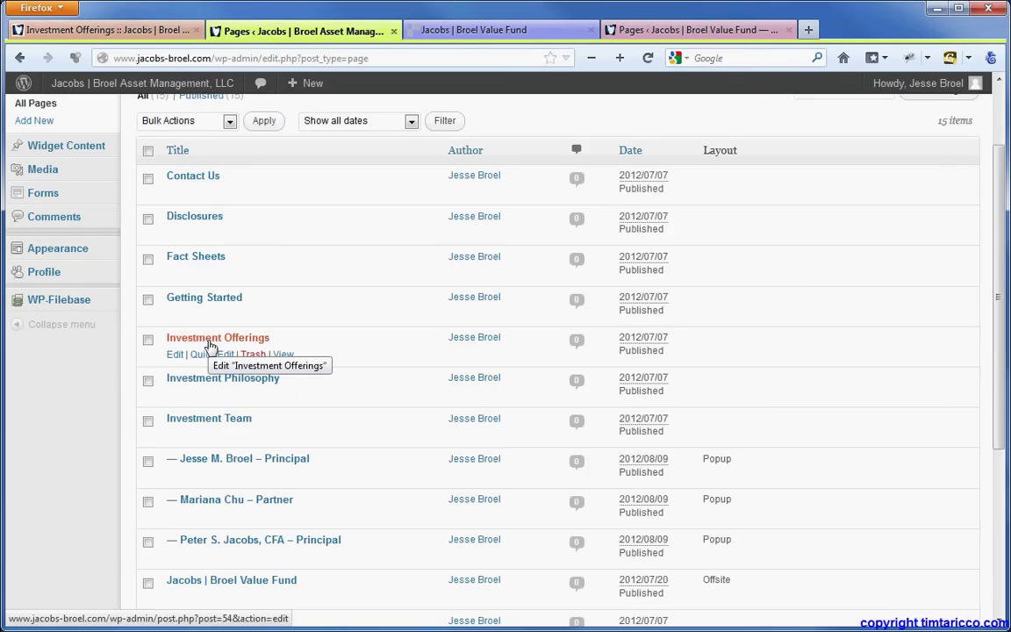
{"action": "left_click", "coordinate": [174, 356]}
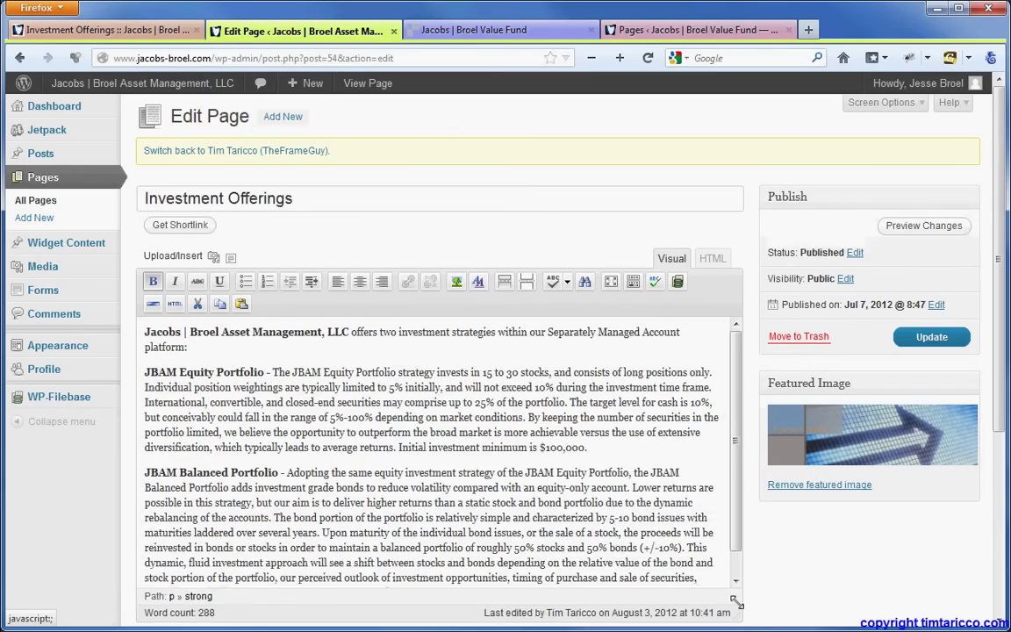
{"action": "left_click_drag", "start_coordinate": [737, 593], "coordinate": [737, 566]}
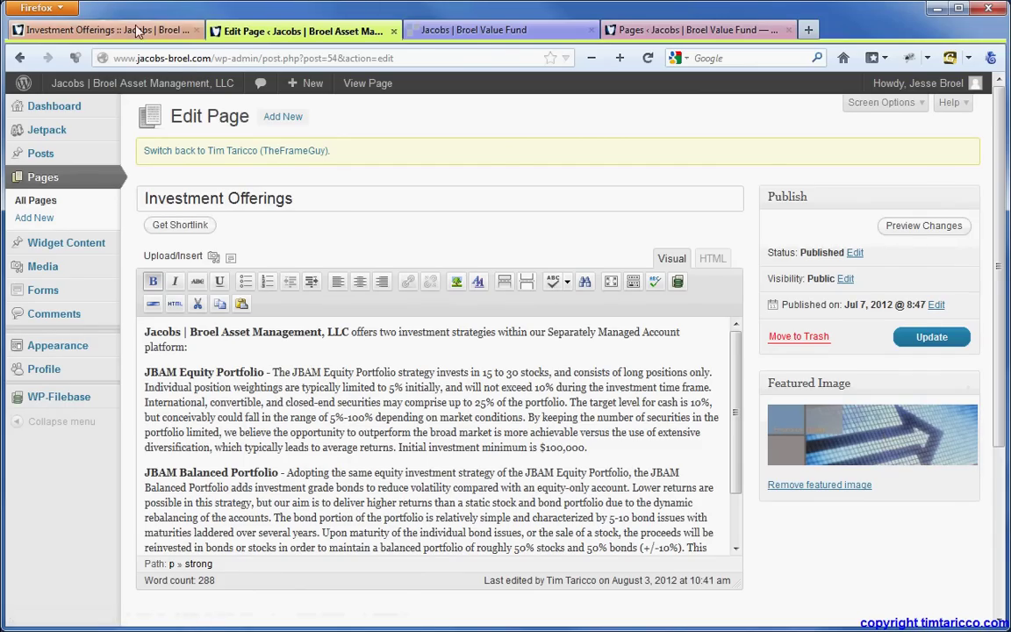
View the Portfolio page on the public Asset Management site, then return to the featured image in the Investment Offerings editor
{"action": "left_click", "coordinate": [101, 29]}
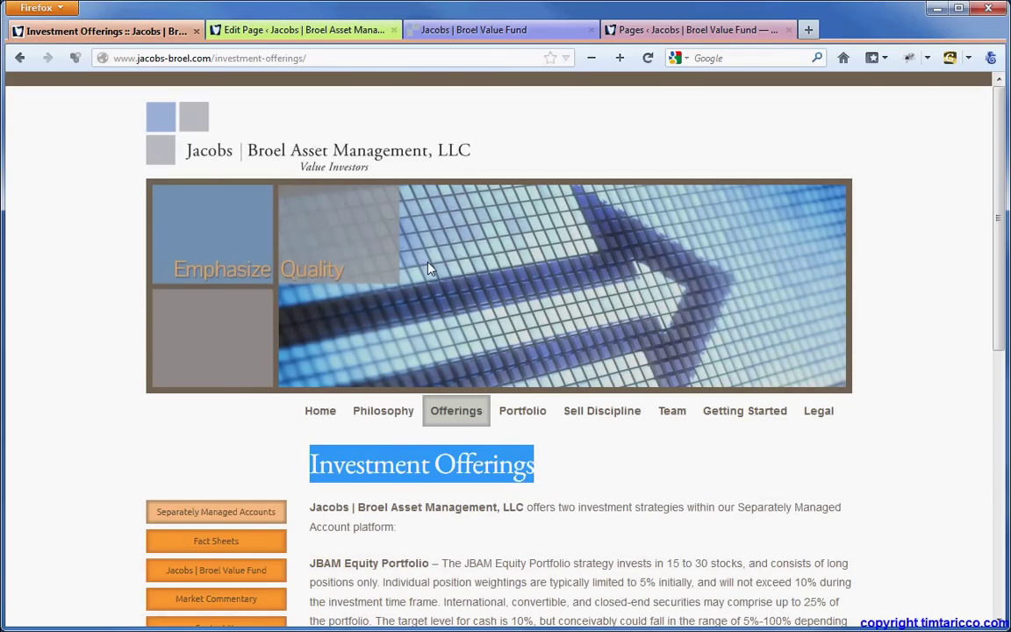
{"action": "left_click", "coordinate": [540, 413]}
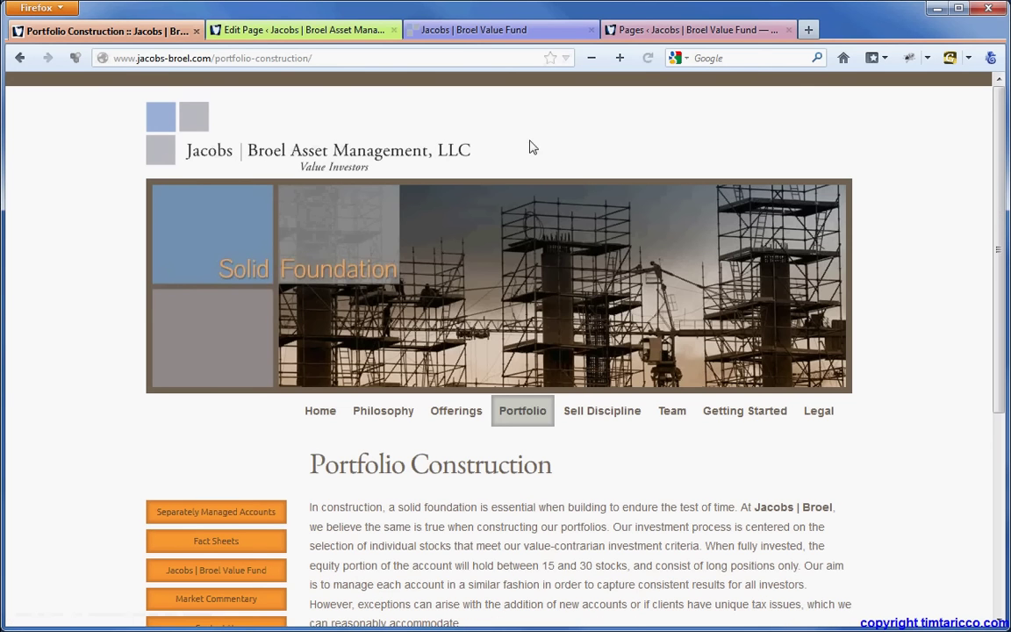
{"action": "left_click", "coordinate": [312, 32]}
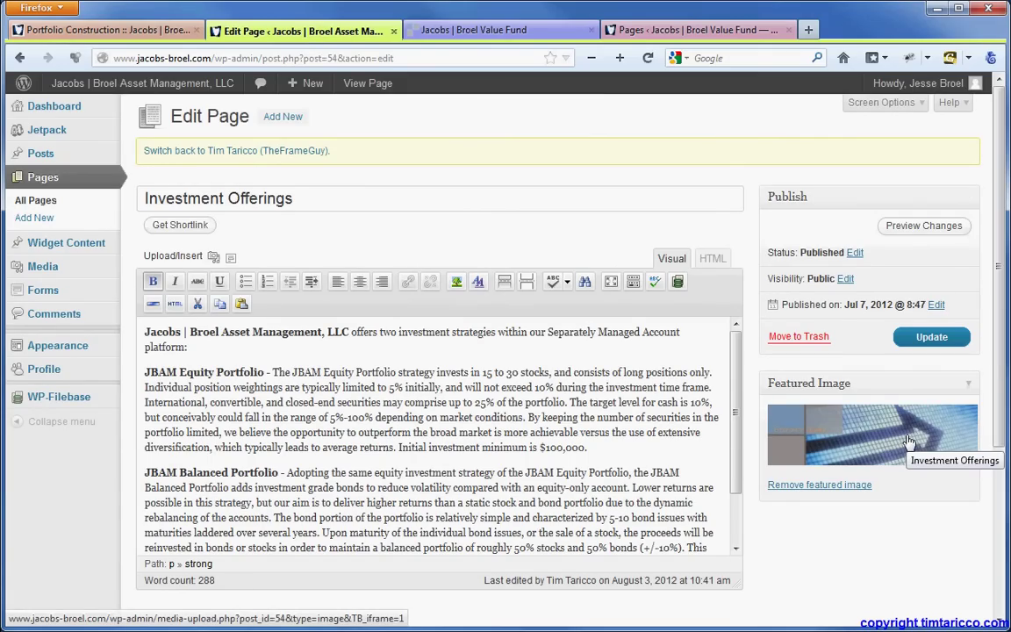
Review the Value Fund home page's body text, sidebar links and disclosure section on the public site
{"action": "left_click", "coordinate": [506, 33]}
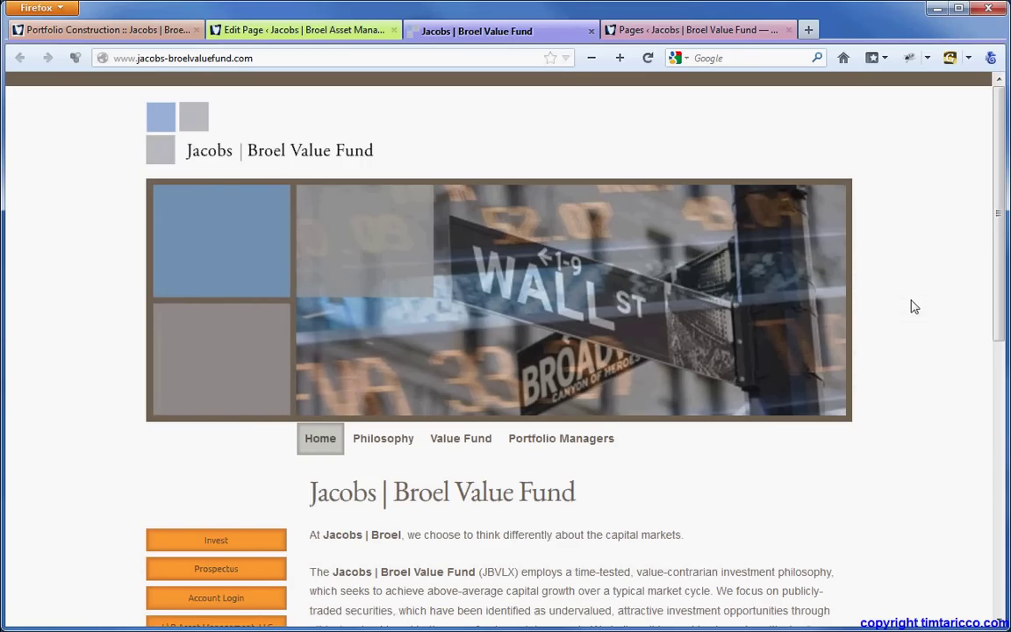
{"action": "scroll", "coordinate": [912, 306], "scroll_direction": "down", "scroll_amount": 5}
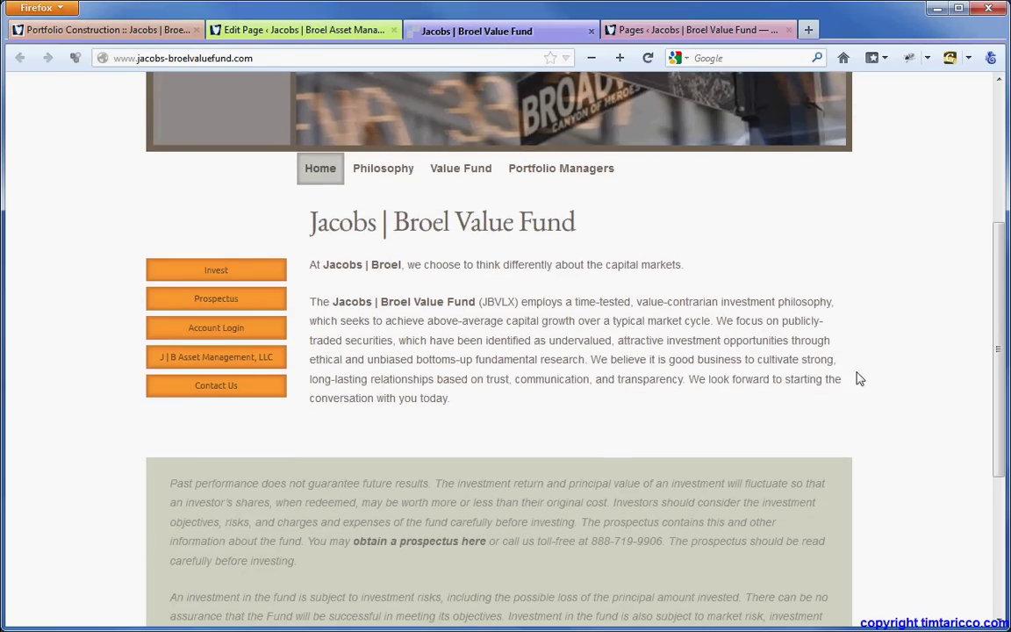
{"action": "scroll", "coordinate": [858, 378], "scroll_direction": "down", "scroll_amount": 5}
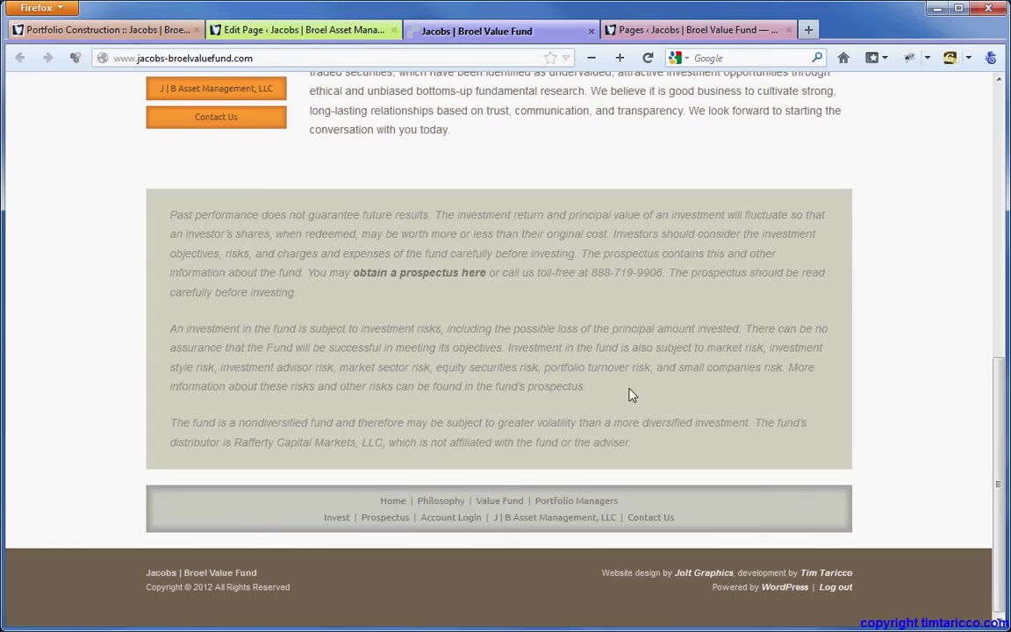
{"action": "scroll", "coordinate": [628, 395], "scroll_direction": "up", "scroll_amount": 5}
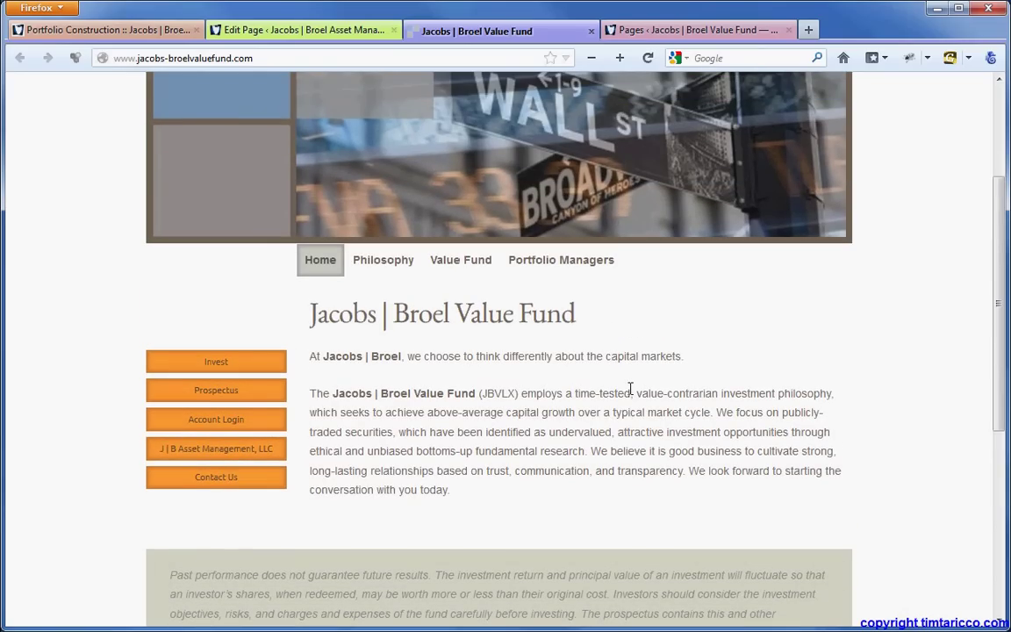
View the Portfolio Managers page on the public Value Fund site down to the disclosure section and footer
{"action": "left_click", "coordinate": [514, 265]}
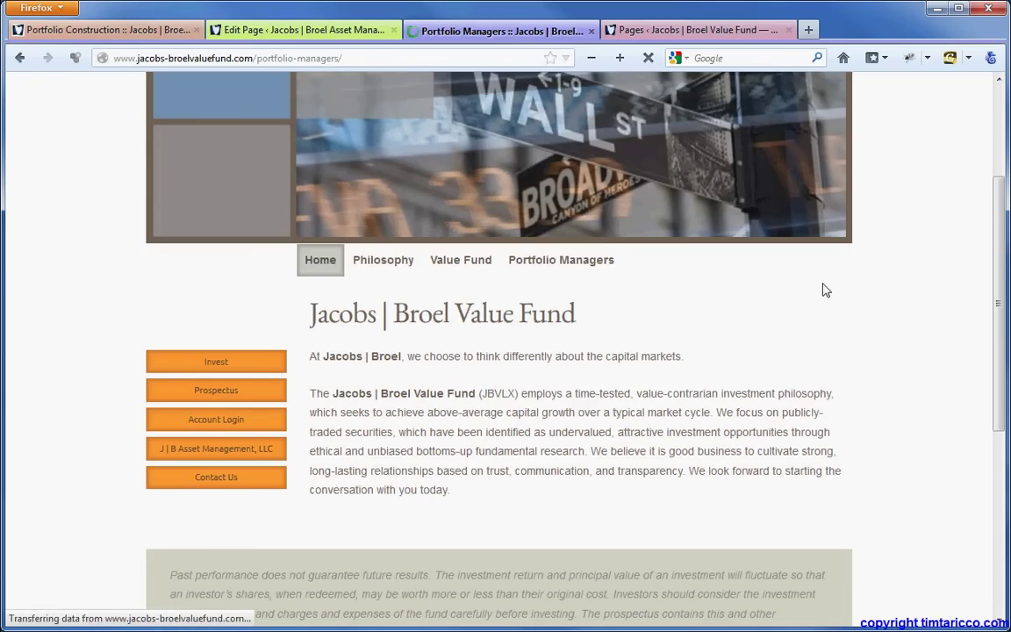
{"action": "scroll", "coordinate": [789, 332], "scroll_direction": "down", "scroll_amount": 10}
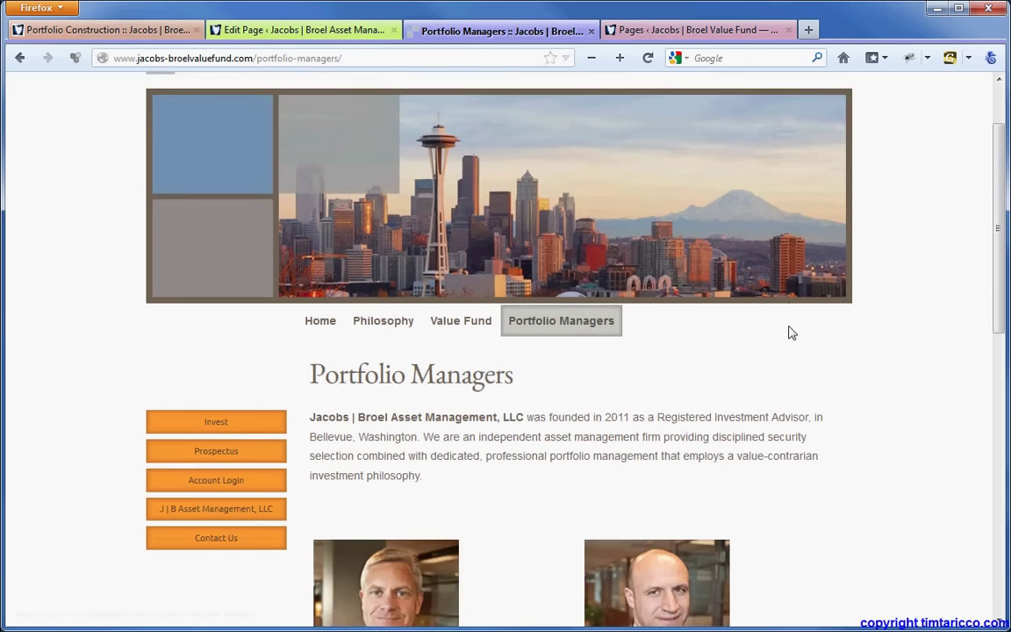
{"action": "scroll", "coordinate": [789, 333], "scroll_direction": "down", "scroll_amount": 3}
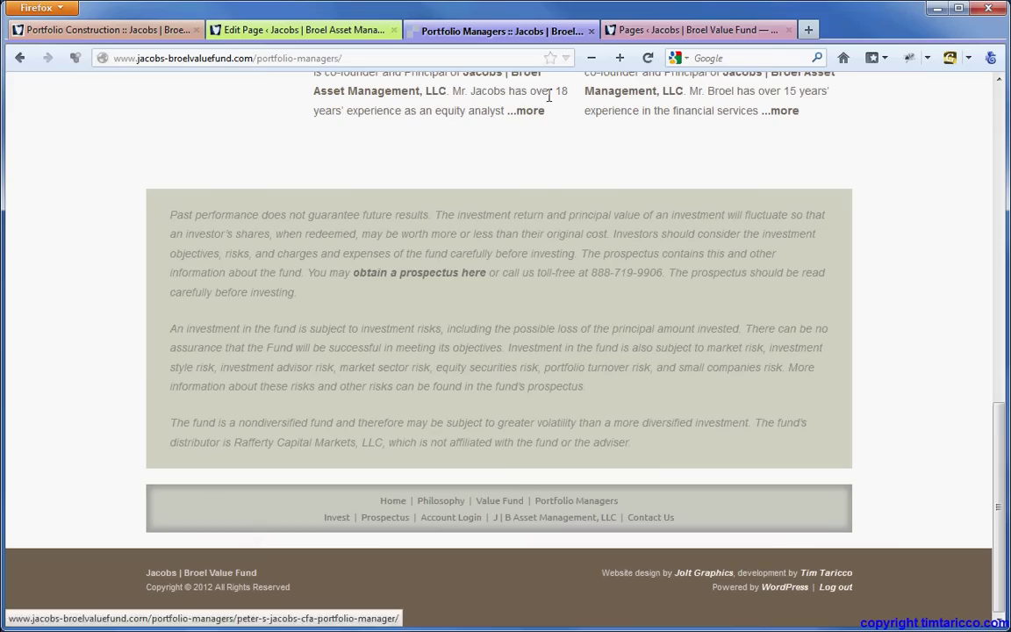
Open the Footer – Disclaimer widget content for editing in the Value Fund admin and look over its text
{"action": "left_click", "coordinate": [624, 33]}
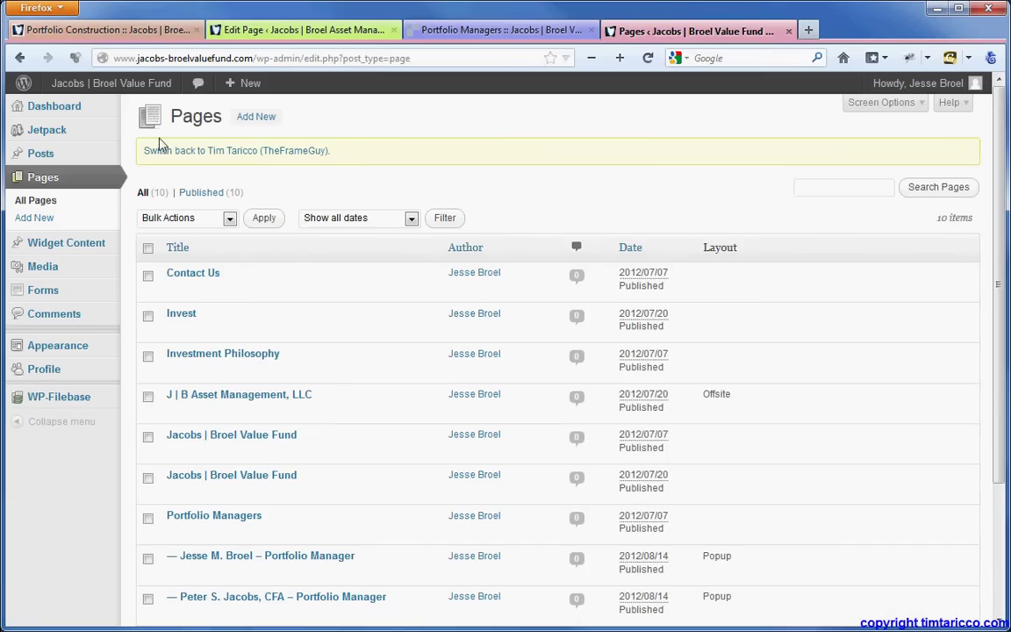
{"action": "mouse_move", "coordinate": [90, 243]}
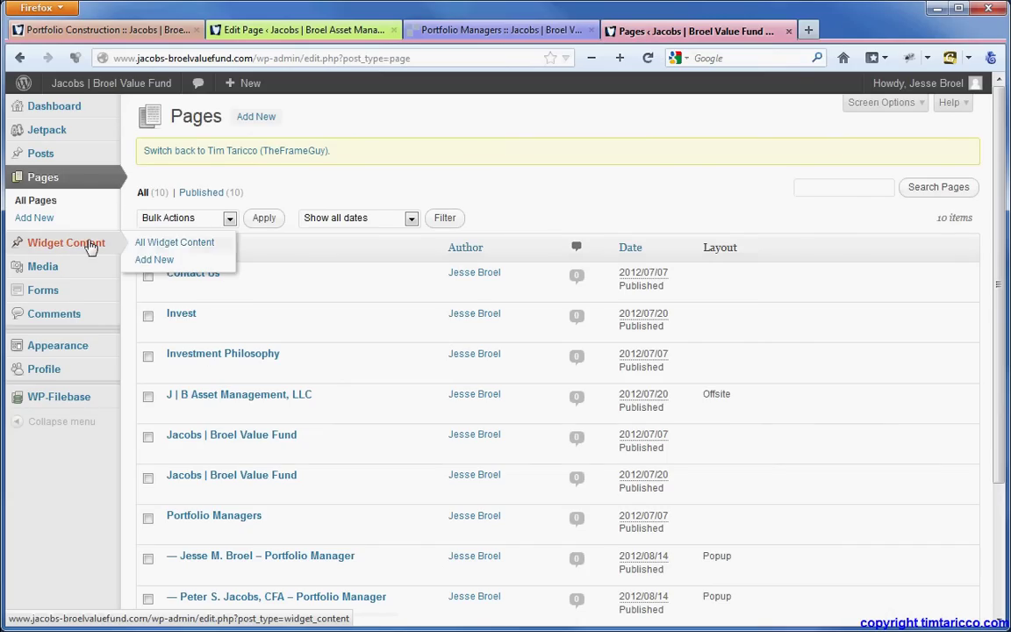
{"action": "left_click", "coordinate": [146, 244]}
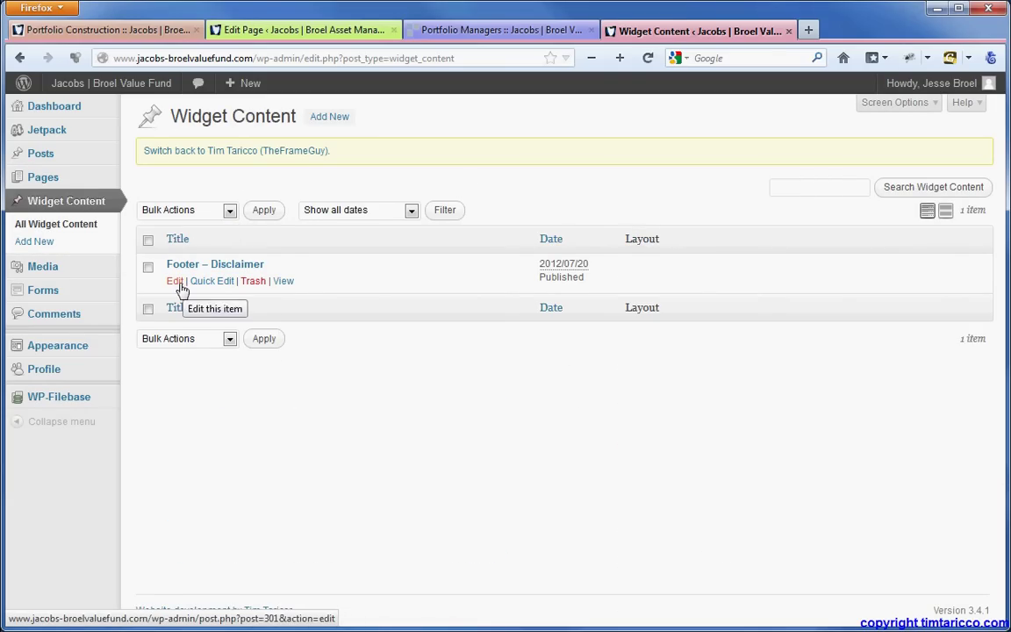
{"action": "left_click", "coordinate": [178, 282]}
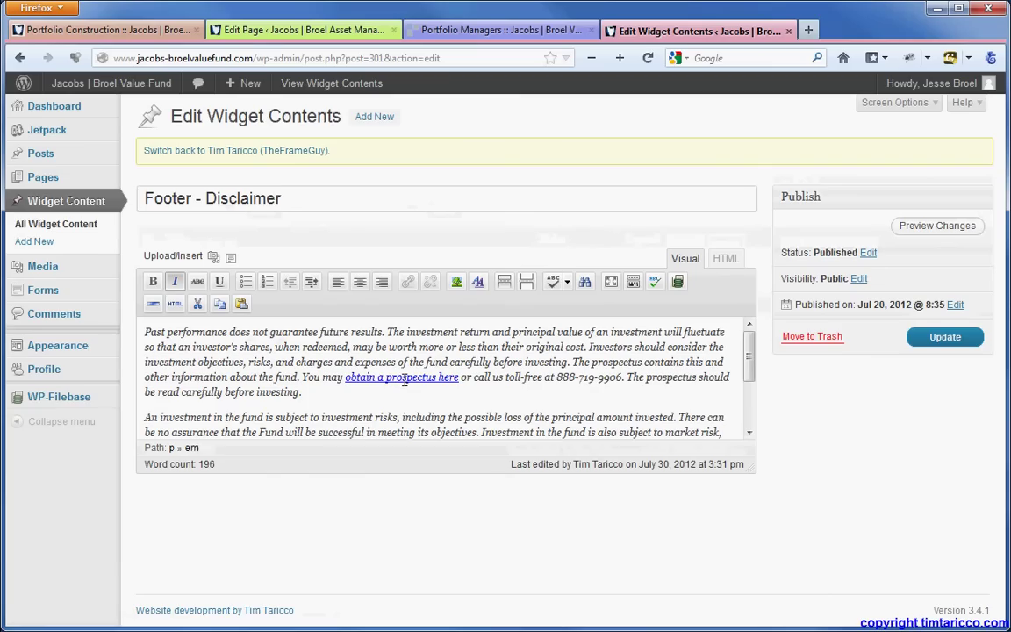
{"action": "left_click_drag", "start_coordinate": [749, 365], "coordinate": [752, 322]}
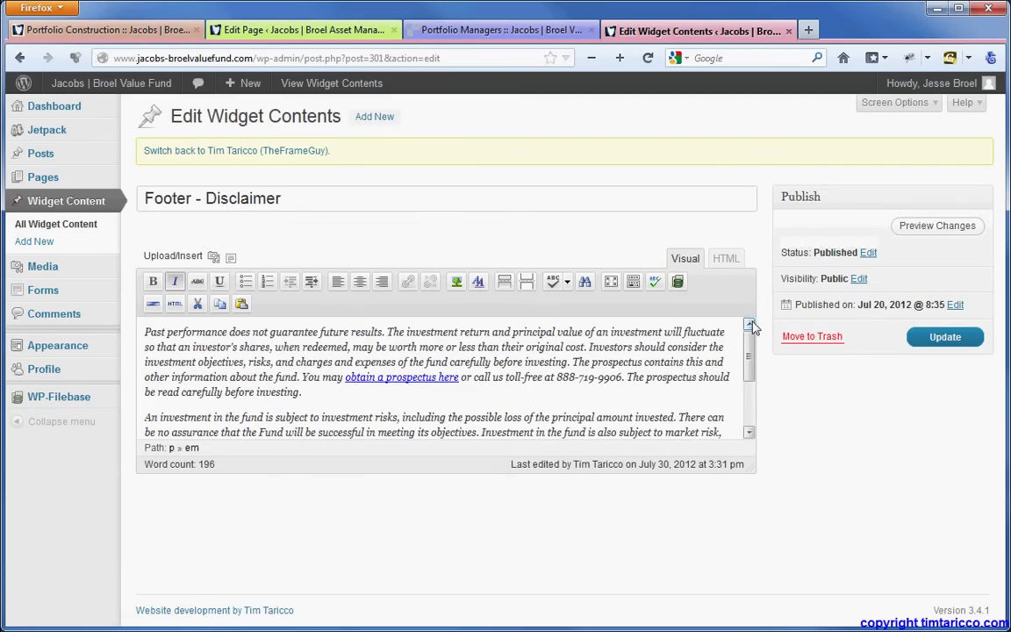
Open the Value Fund Media Library and look through the uploaded images and the pages they are attached to
{"action": "mouse_move", "coordinate": [64, 275]}
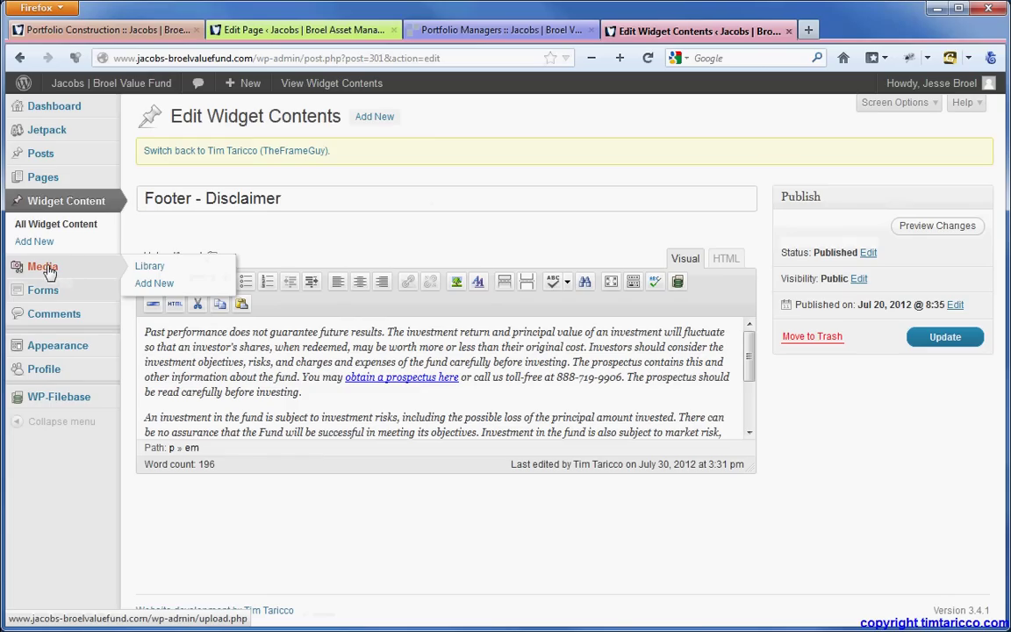
{"action": "left_click", "coordinate": [49, 273]}
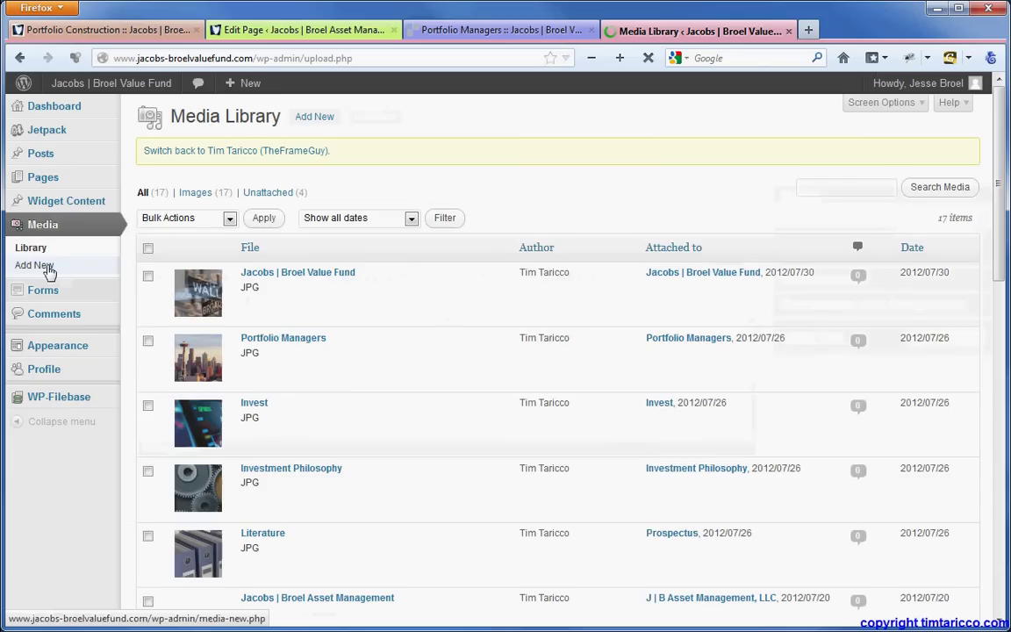
{"action": "scroll", "coordinate": [500, 425], "scroll_direction": "down", "scroll_amount": 2}
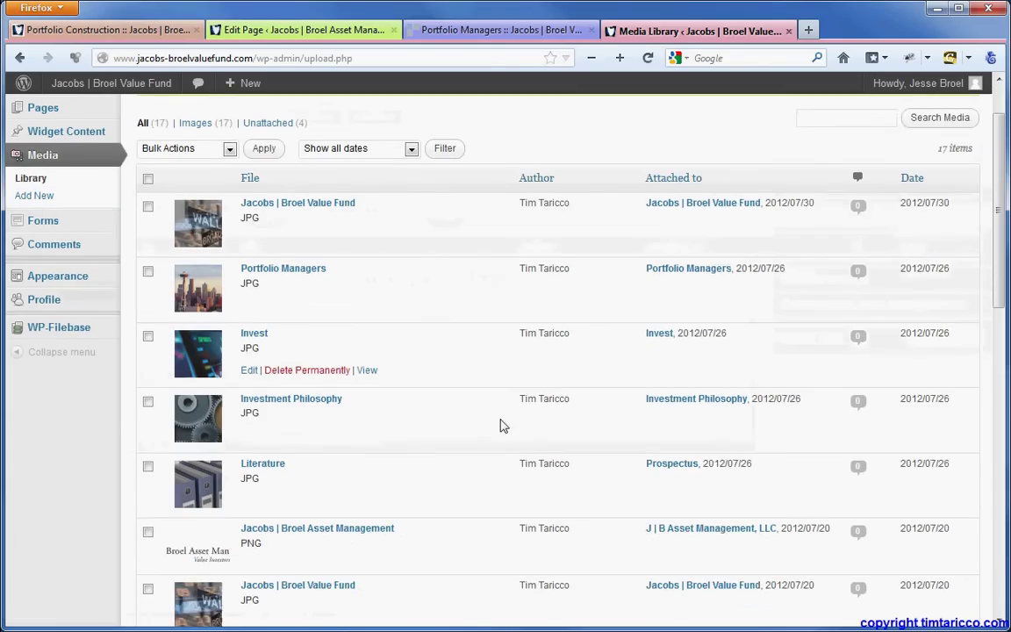
{"action": "scroll", "coordinate": [500, 425], "scroll_direction": "down", "scroll_amount": 4}
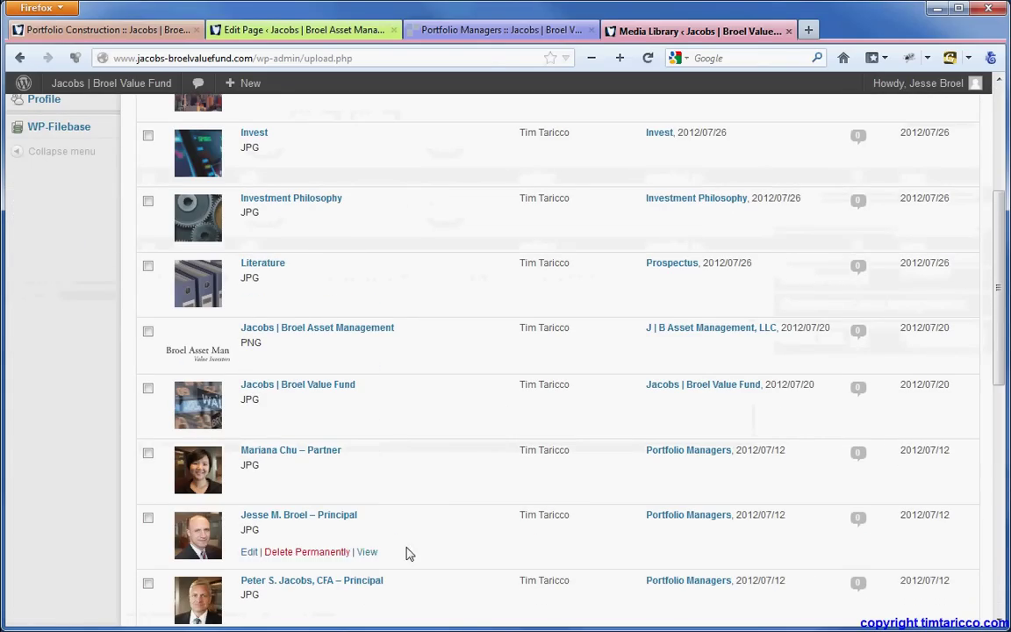
{"action": "scroll", "coordinate": [417, 287], "scroll_direction": "up", "scroll_amount": 5}
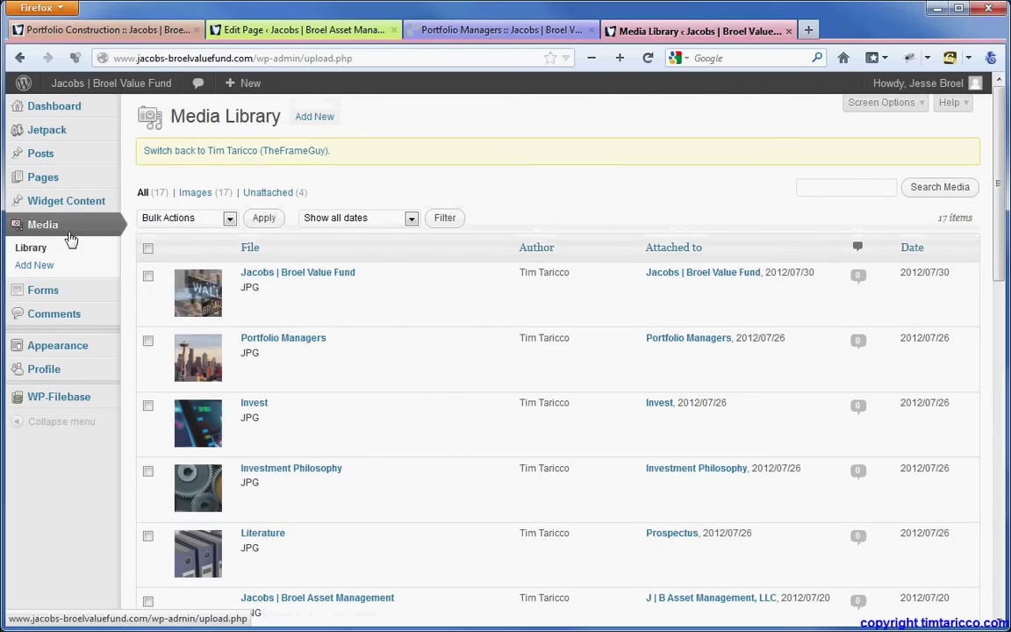
View the list of forms and the list of comments in the Value Fund admin
{"action": "mouse_move", "coordinate": [56, 290]}
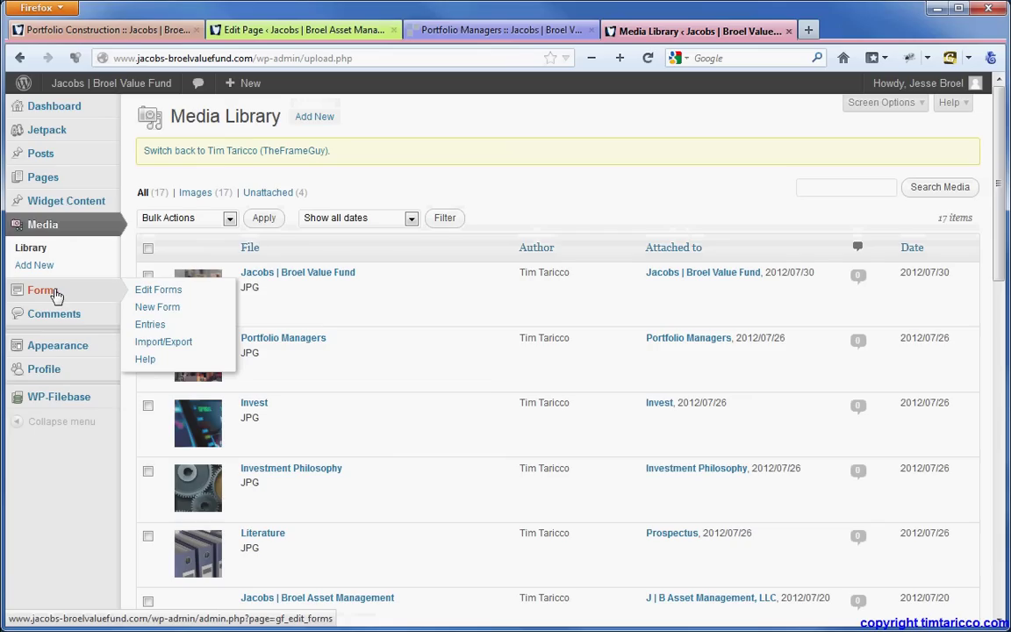
{"action": "left_click", "coordinate": [180, 300]}
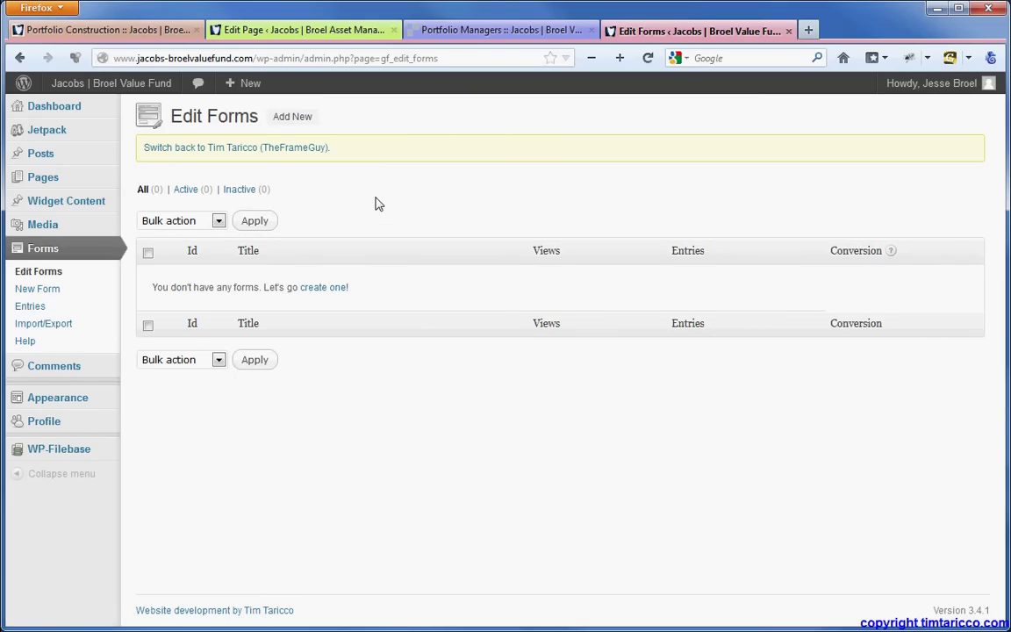
{"action": "left_click", "coordinate": [82, 372]}
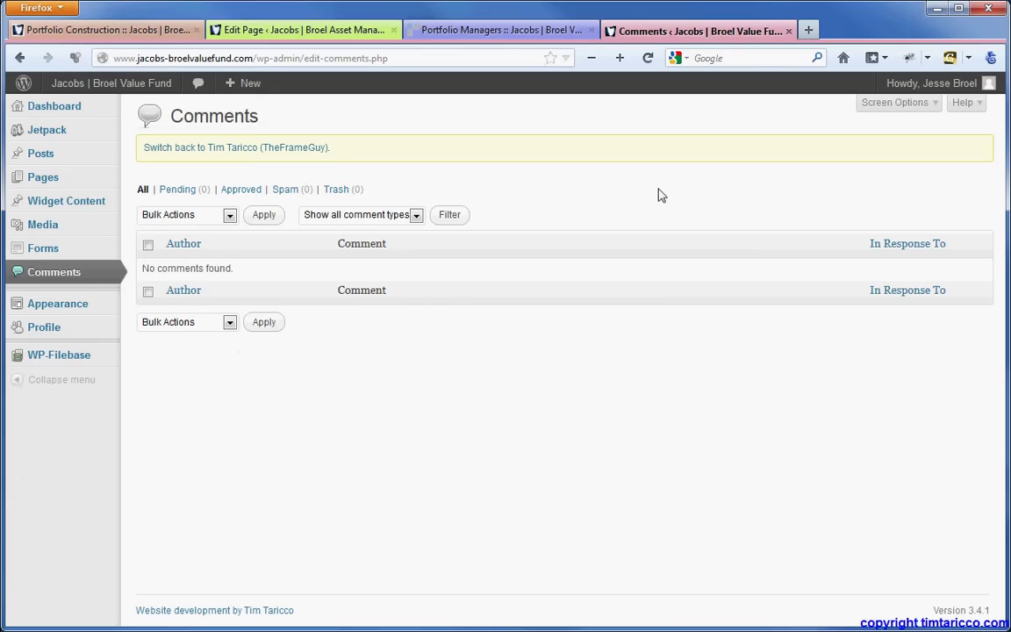
Open the Main Navigation menu in the Value Fund admin and compare it with the navigation on the public Portfolio Managers page
{"action": "mouse_move", "coordinate": [91, 304]}
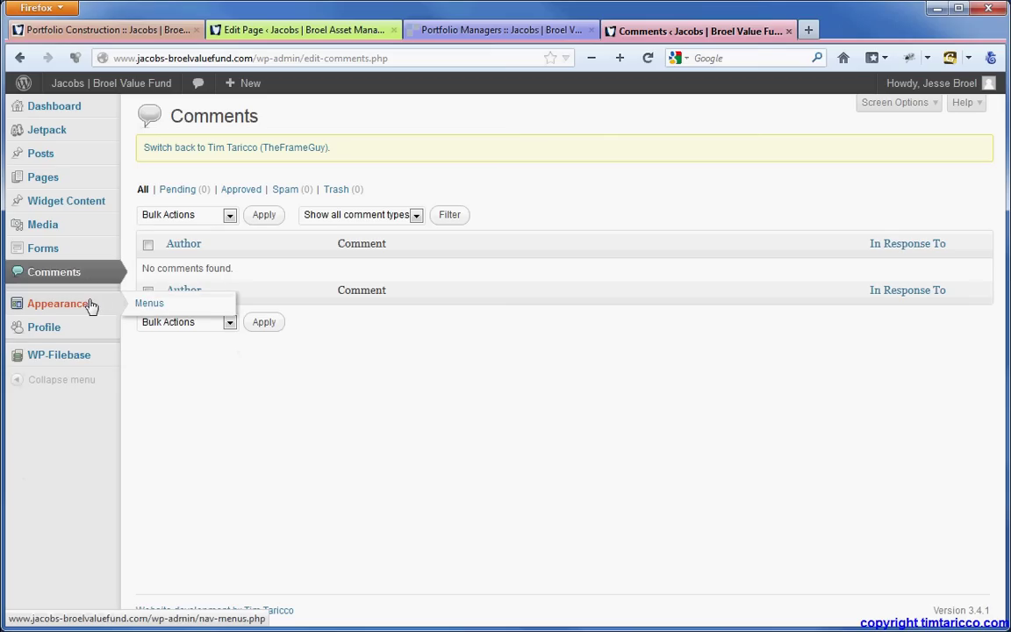
{"action": "left_click", "coordinate": [145, 305]}
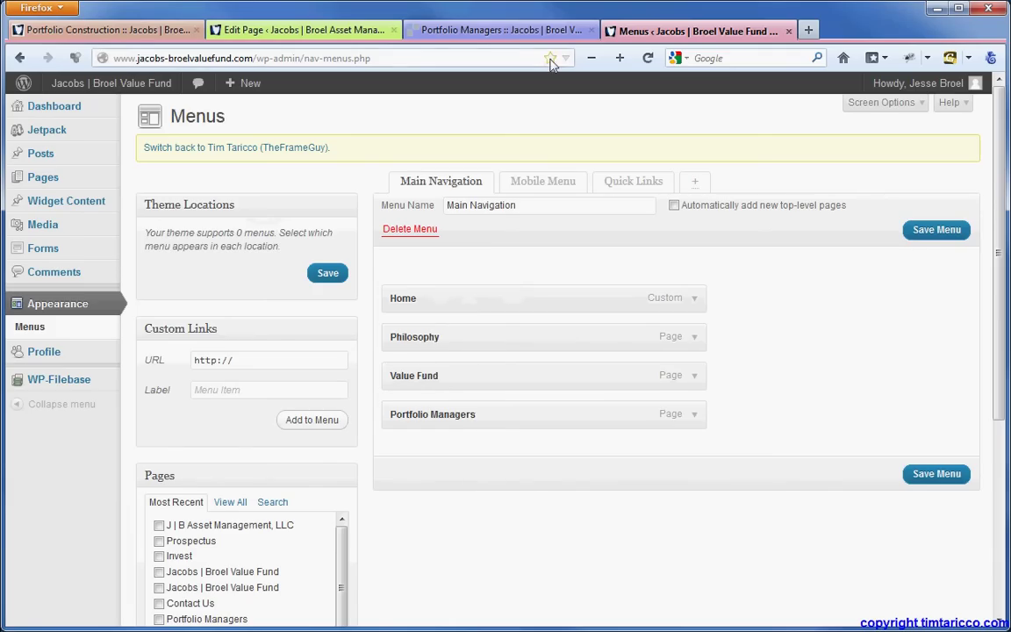
{"action": "left_click", "coordinate": [557, 30]}
{"action": "scroll", "coordinate": [638, 318], "scroll_direction": "up", "scroll_amount": 10}
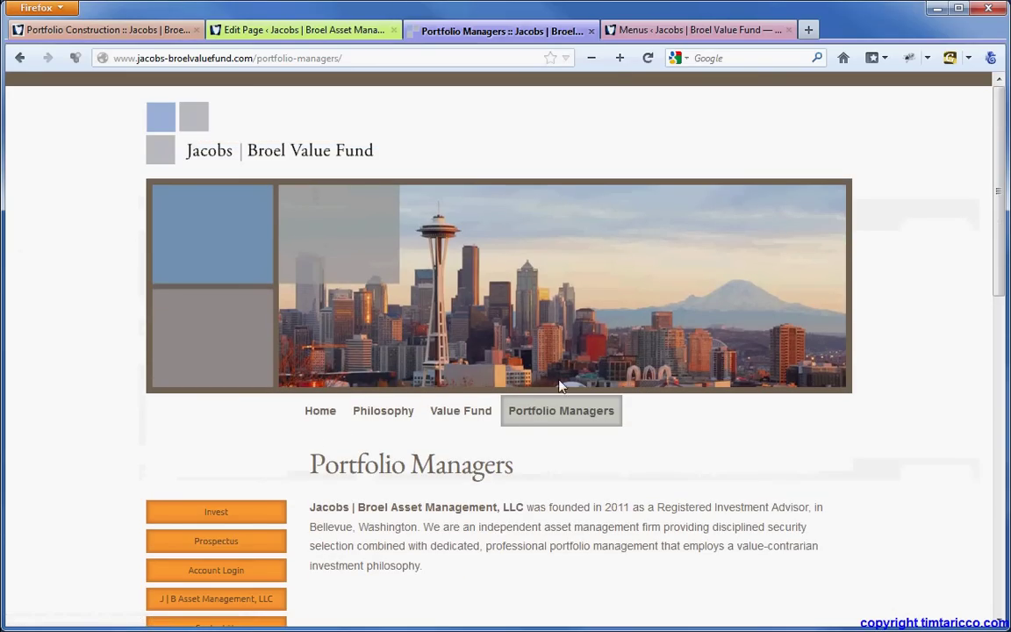
{"action": "left_click", "coordinate": [645, 33]}
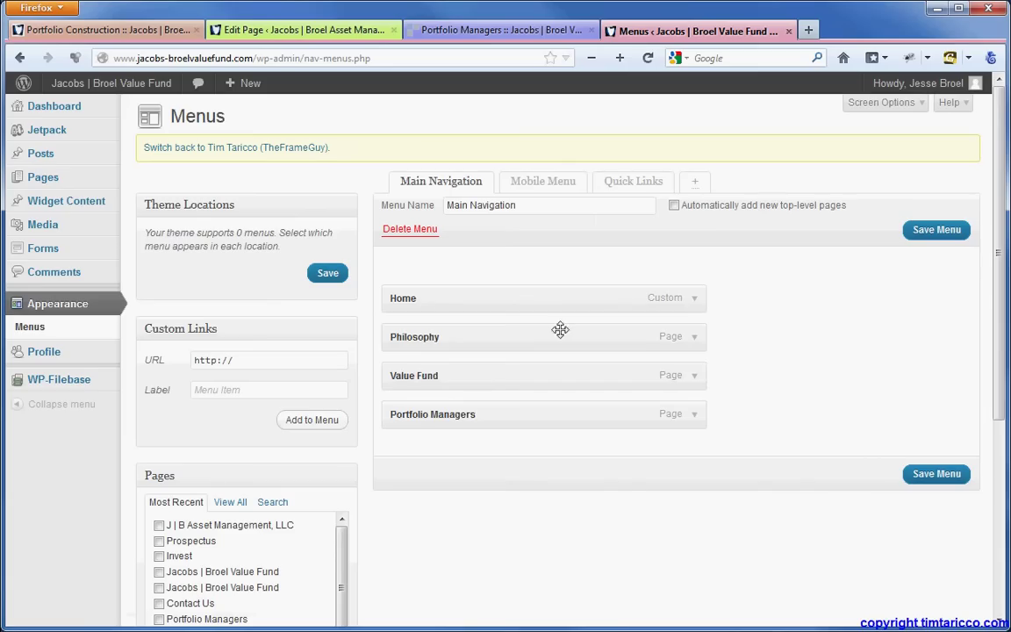
Try moving Value Fund and Portfolio Managers above Philosophy in the Main Navigation menu
{"action": "left_click_drag", "start_coordinate": [503, 379], "coordinate": [494, 331]}
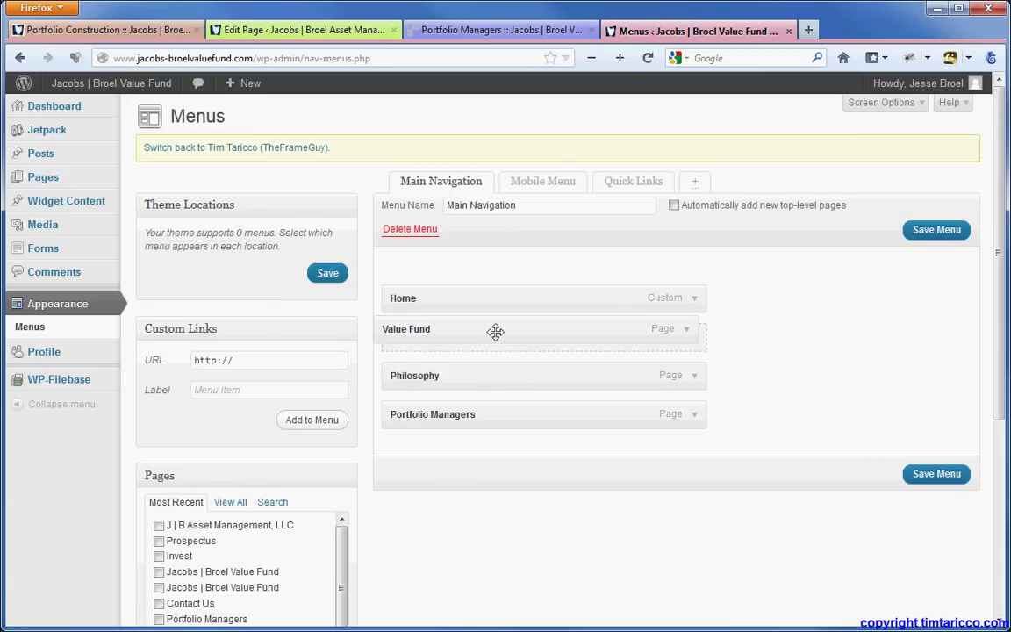
{"action": "left_click_drag", "start_coordinate": [481, 419], "coordinate": [493, 377]}
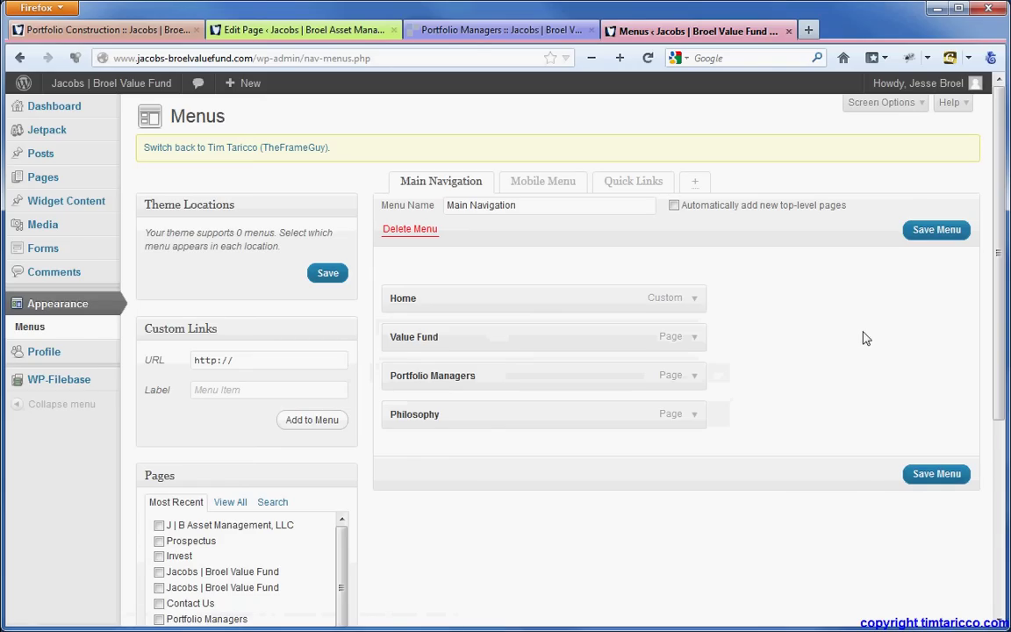
Open the Quick Links menu without saving Main Navigation, and compare it with the sidebar links on the public Portfolio Managers page
{"action": "left_click", "coordinate": [636, 185]}
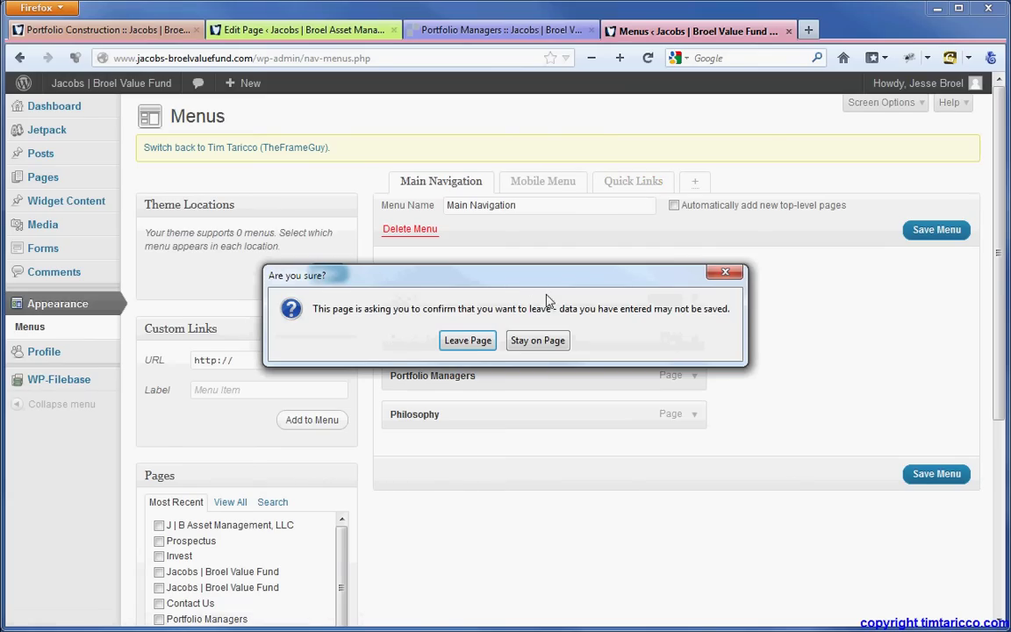
{"action": "left_click", "coordinate": [467, 342]}
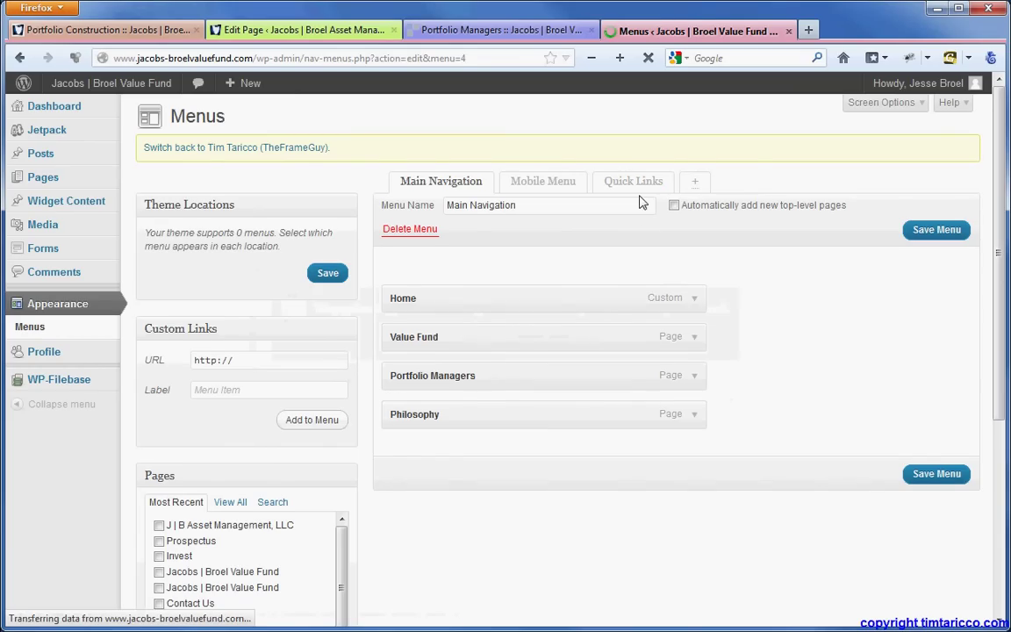
{"action": "left_click", "coordinate": [556, 35]}
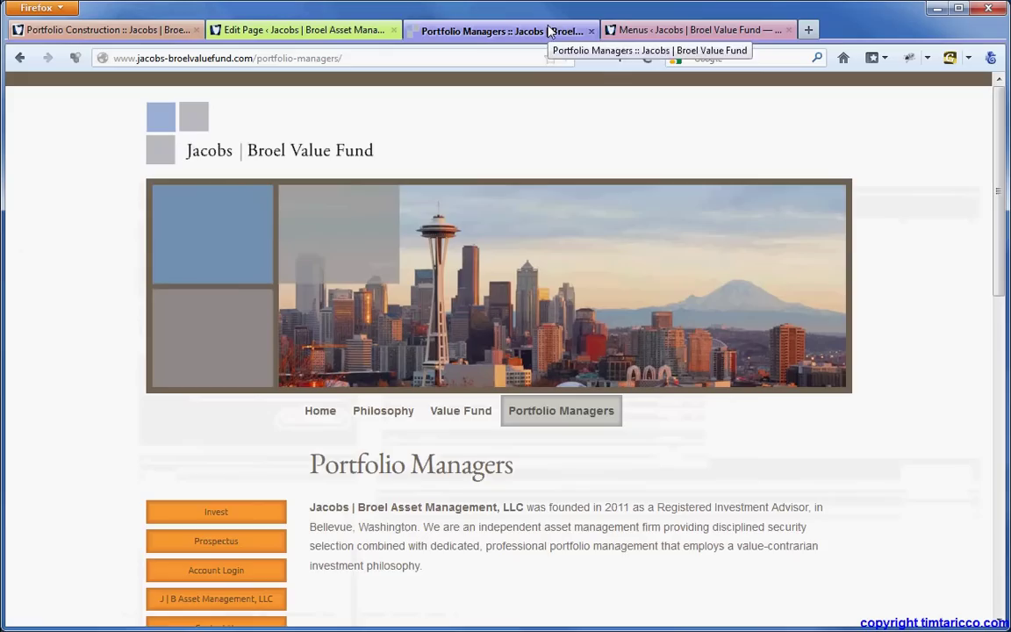
{"action": "scroll", "coordinate": [121, 495], "scroll_direction": "down", "scroll_amount": 2}
{"action": "scroll", "coordinate": [121, 496], "scroll_direction": "down", "scroll_amount": 2}
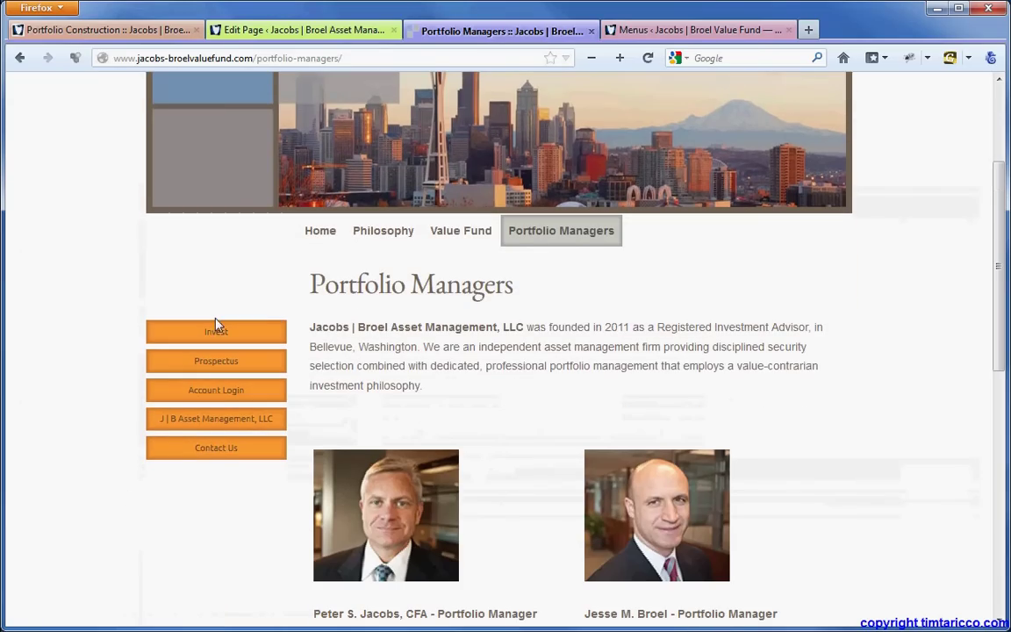
{"action": "left_click", "coordinate": [640, 16]}
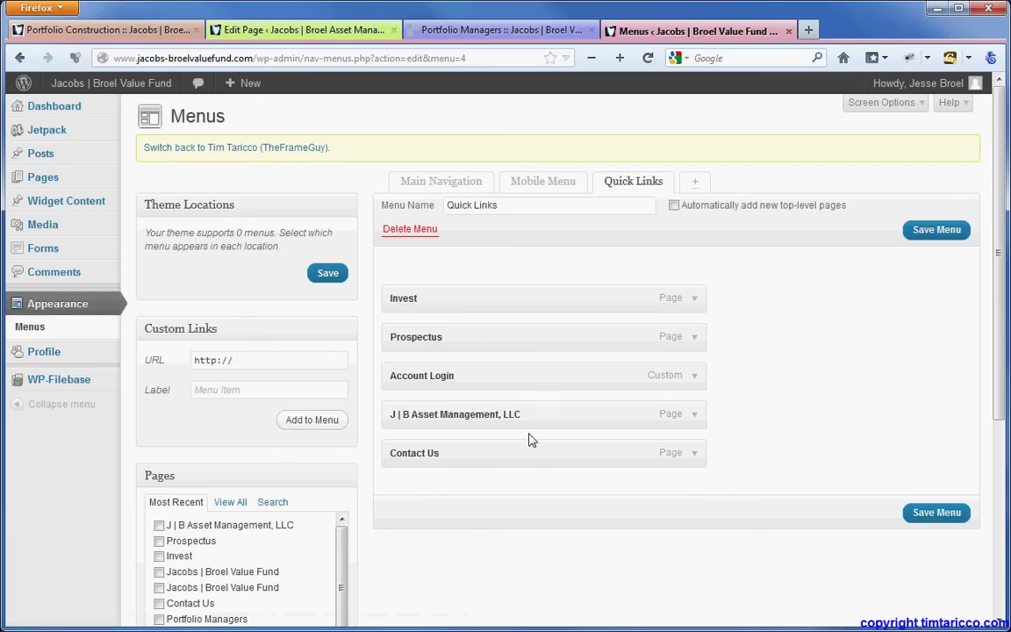
Inspect the custom link settings of the Account Login item in the Quick Links menu and collapse them again
{"action": "left_click", "coordinate": [696, 378]}
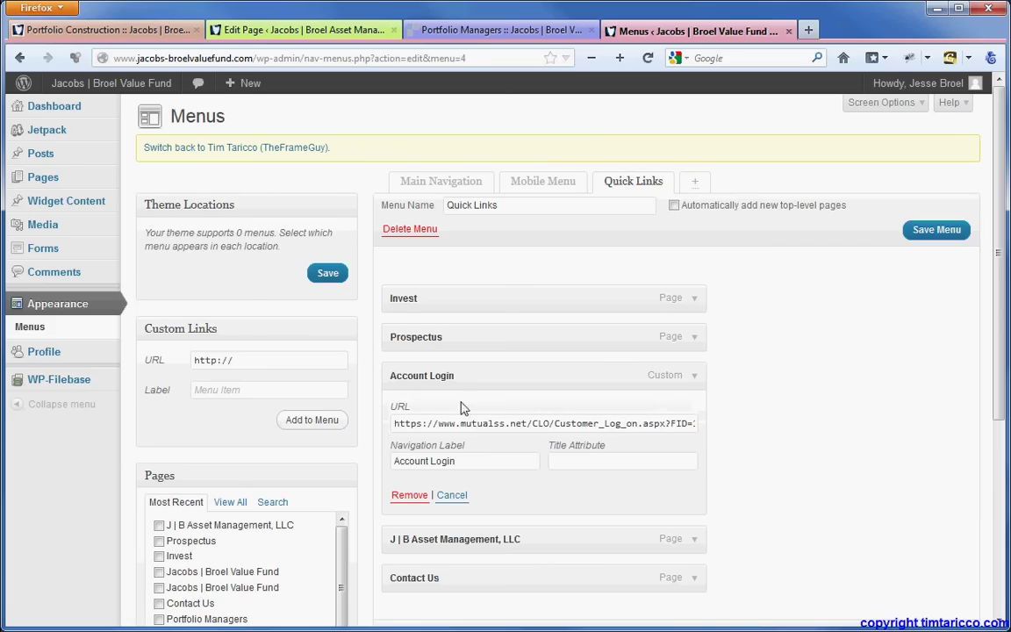
{"action": "left_click", "coordinate": [695, 387]}
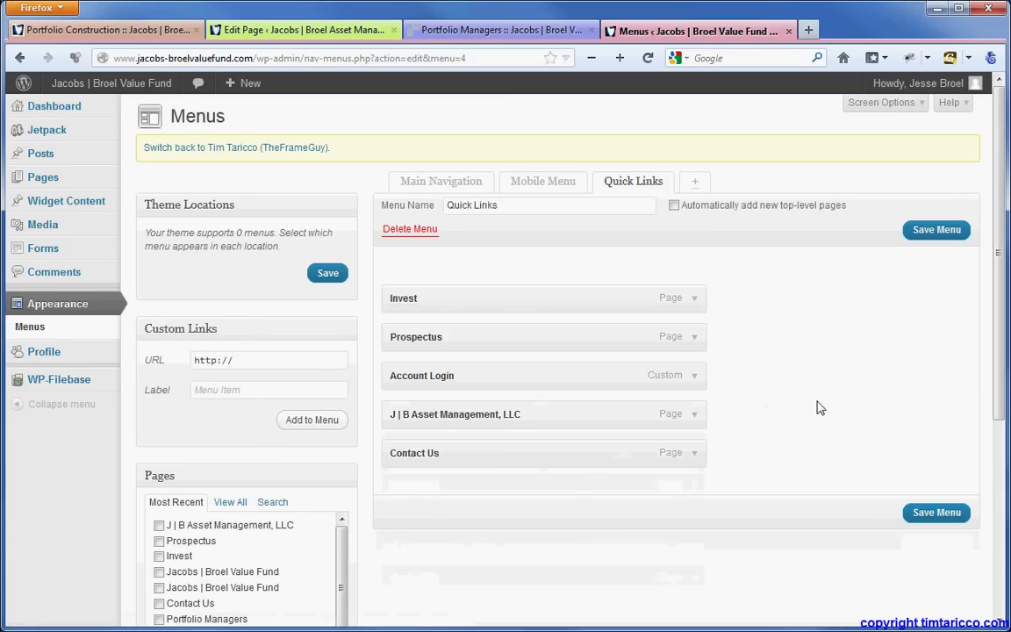
Open the Mobile Menu and review its items, including the nested Portfolio Managers entries, and the pages available to add
{"action": "left_click", "coordinate": [567, 187]}
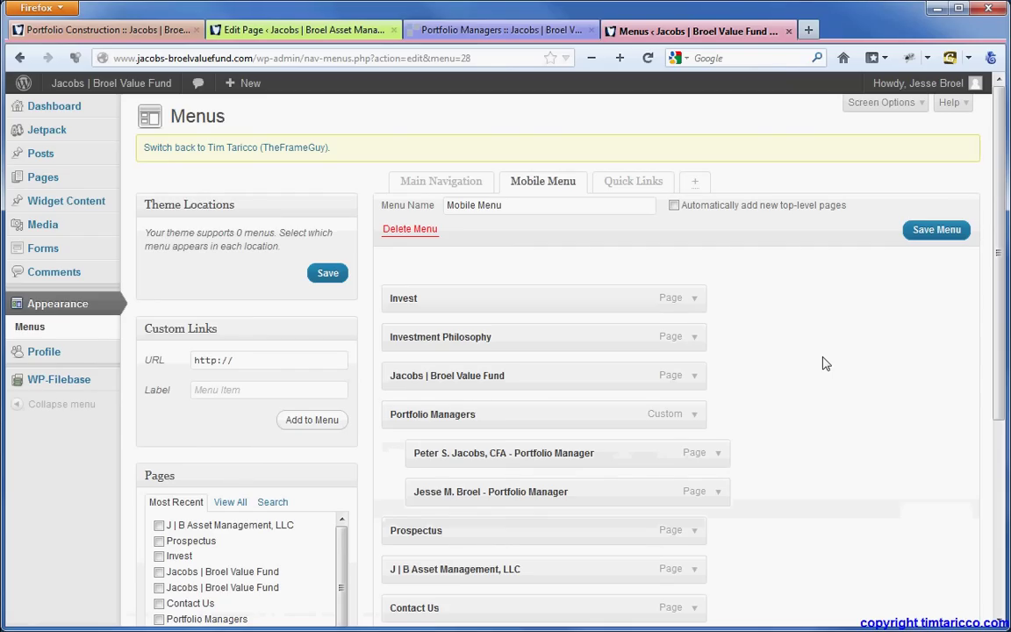
{"action": "scroll", "coordinate": [825, 363], "scroll_direction": "down", "scroll_amount": 4}
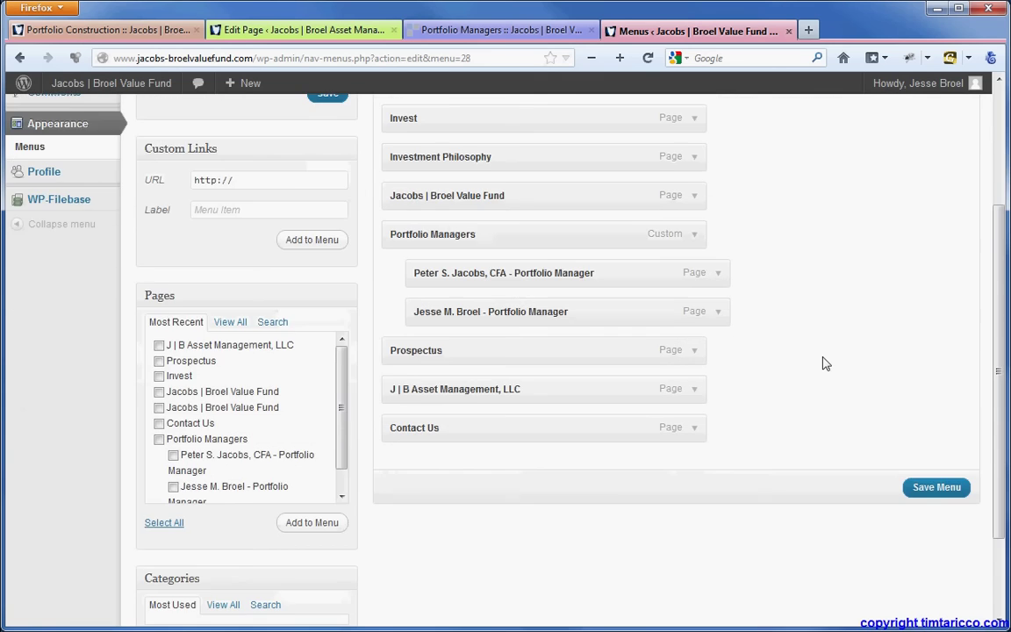
{"action": "scroll", "coordinate": [825, 364], "scroll_direction": "up", "scroll_amount": 2}
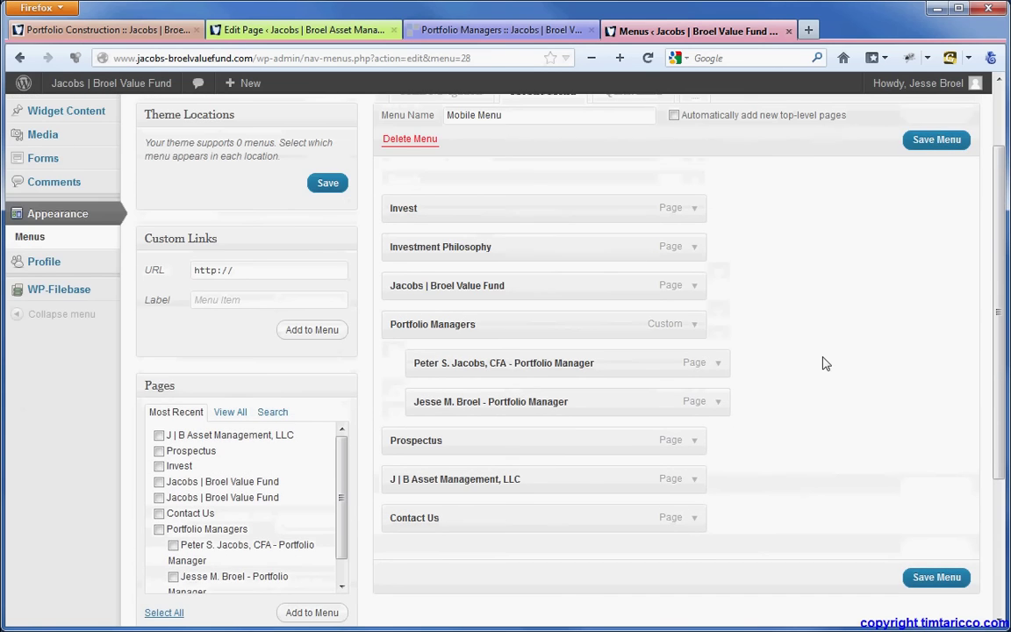
{"action": "scroll", "coordinate": [825, 363], "scroll_direction": "up", "scroll_amount": 2}
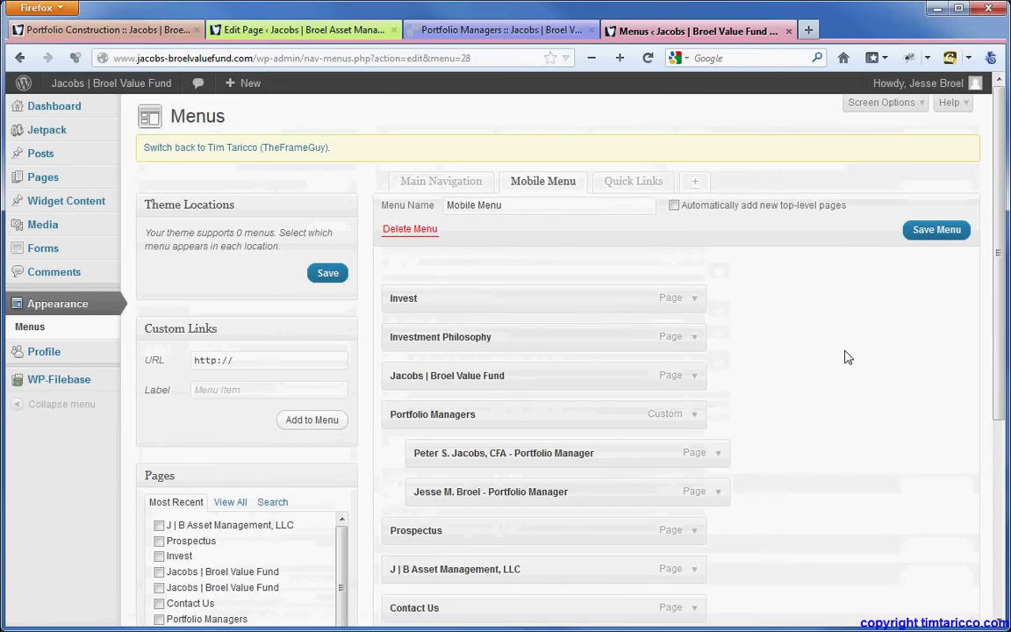
{"action": "scroll", "coordinate": [846, 357], "scroll_direction": "down", "scroll_amount": 2}
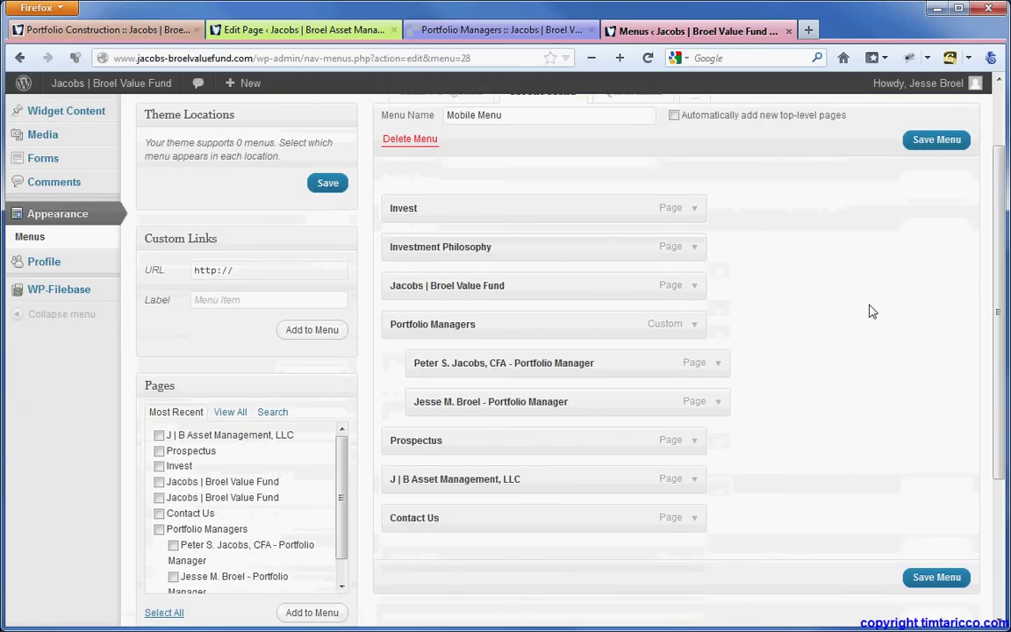
{"action": "scroll", "coordinate": [870, 309], "scroll_direction": "down", "scroll_amount": 2}
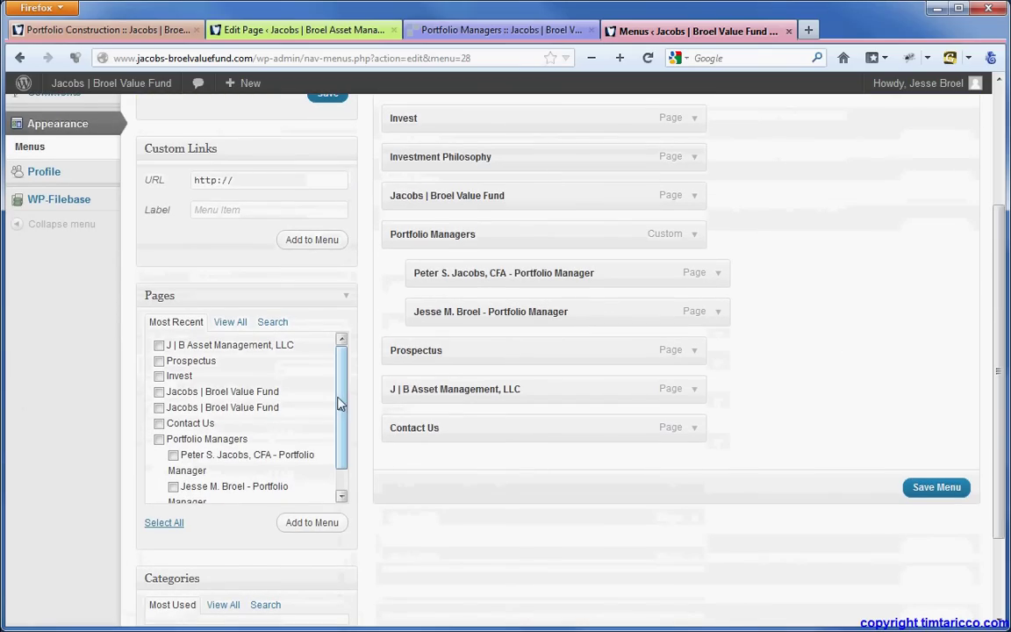
Add the Portfolio Managers page to the Mobile Menu and place it directly below Prospectus
{"action": "scroll", "coordinate": [343, 386], "scroll_direction": "down", "scroll_amount": 1}
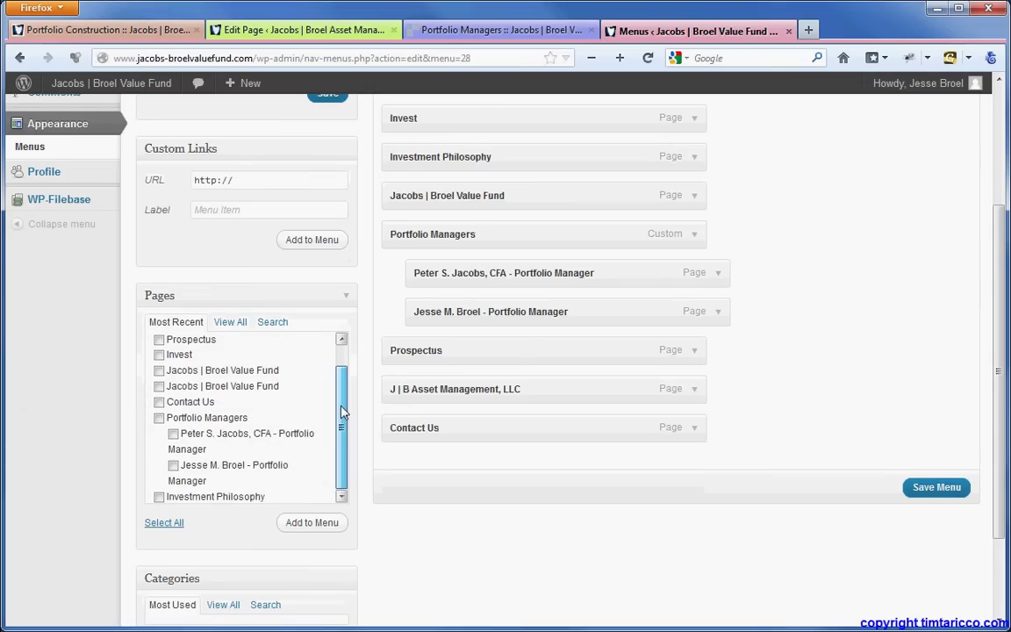
{"action": "left_click", "coordinate": [231, 322]}
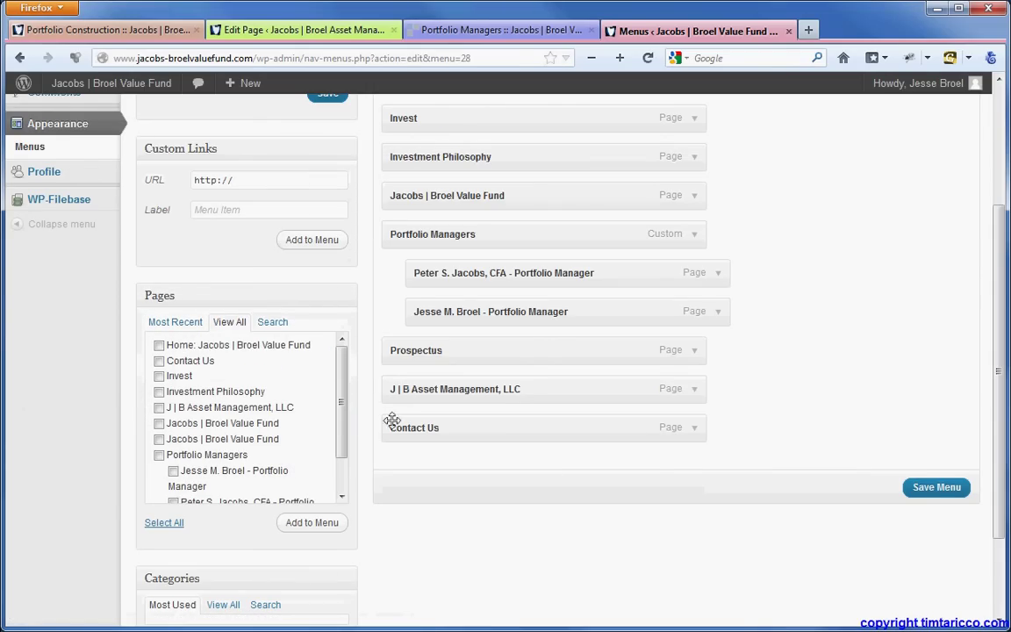
{"action": "scroll", "coordinate": [342, 465], "scroll_direction": "down", "scroll_amount": 1}
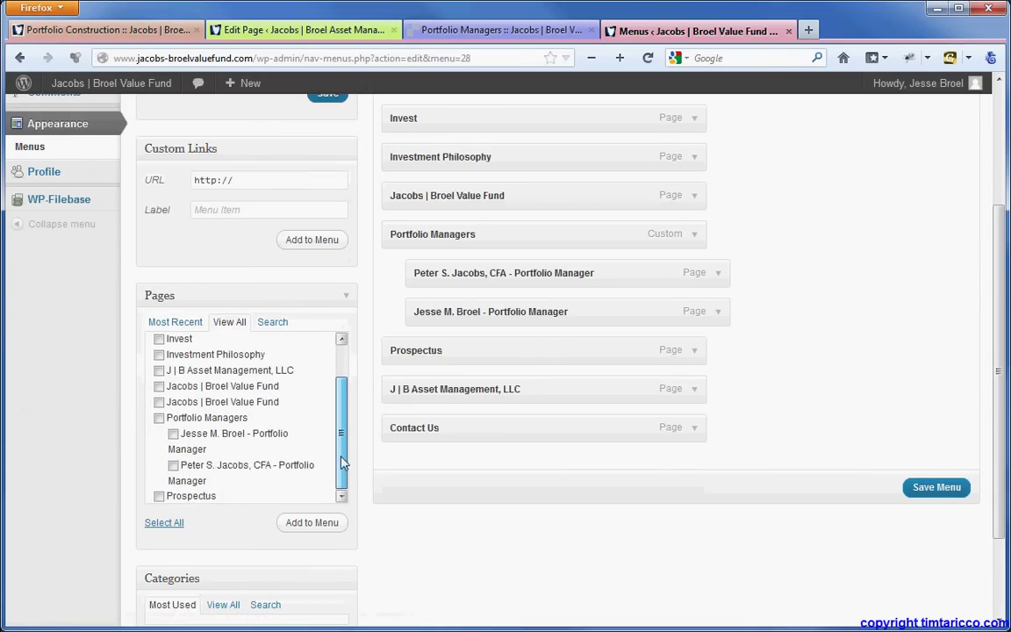
{"action": "left_click", "coordinate": [158, 418]}
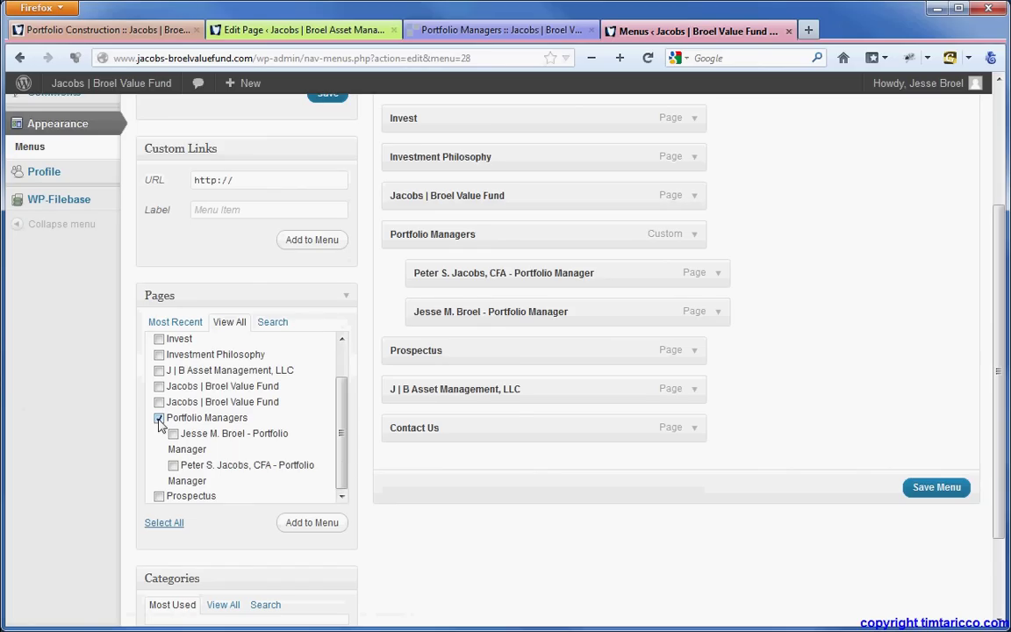
{"action": "left_click", "coordinate": [300, 523]}
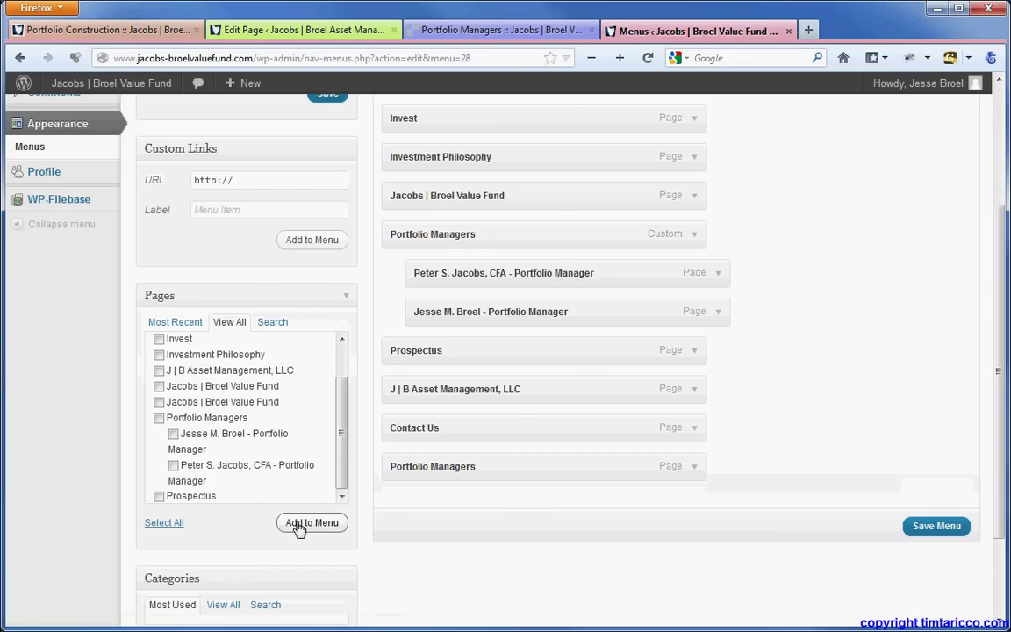
{"action": "left_click_drag", "start_coordinate": [510, 468], "coordinate": [492, 394]}
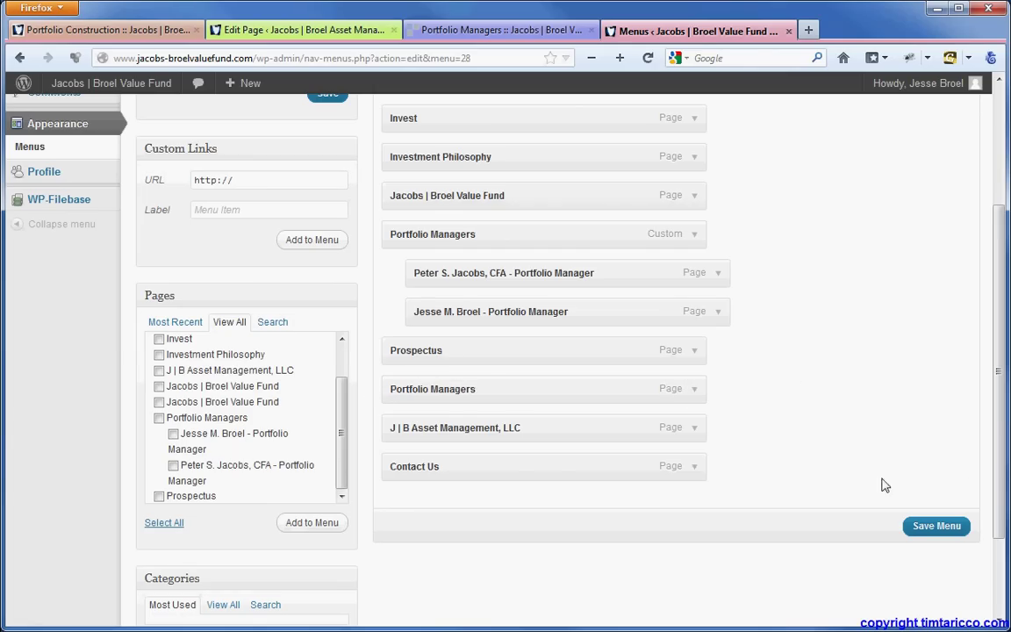
{"action": "left_click", "coordinate": [908, 530]}
Leave the Mobile Menu without saving and open the WP-Filebase file list
{"action": "scroll", "coordinate": [836, 282], "scroll_direction": "up", "scroll_amount": 3}
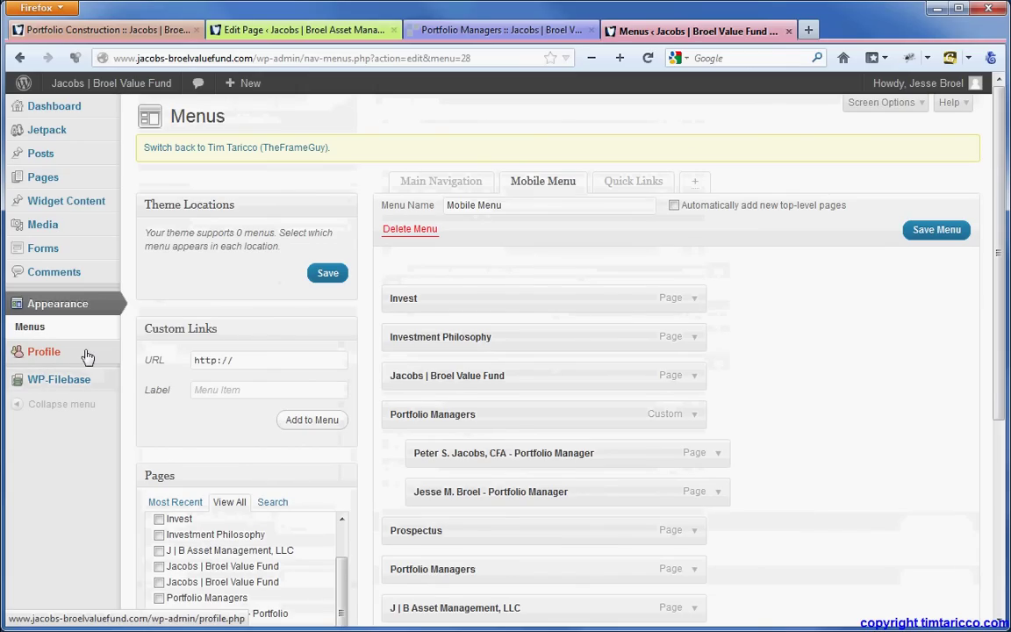
{"action": "mouse_move", "coordinate": [73, 385]}
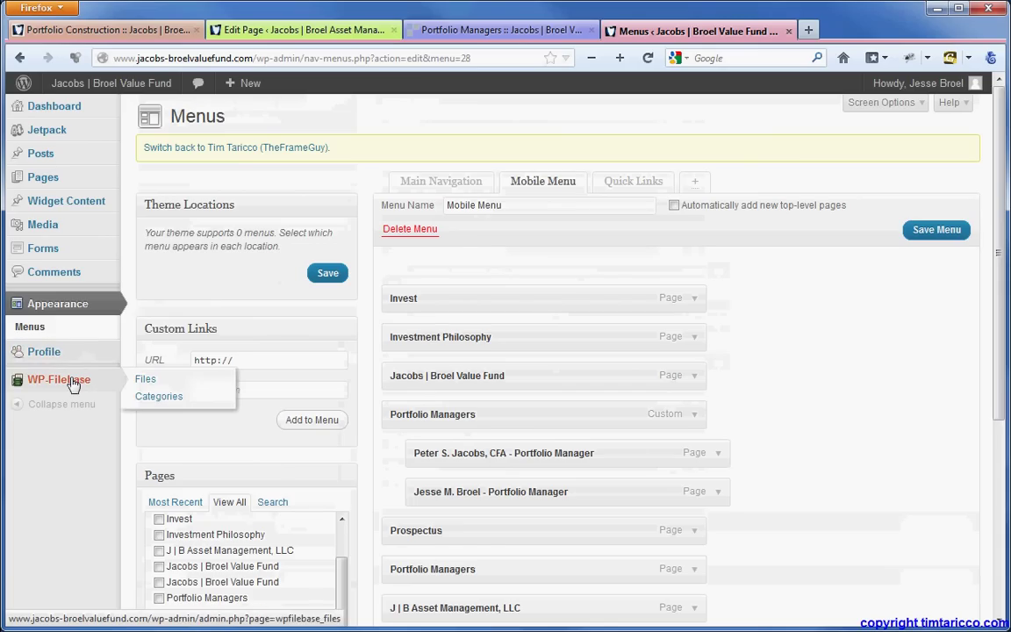
{"action": "left_click", "coordinate": [166, 379]}
{"action": "left_click", "coordinate": [478, 344]}
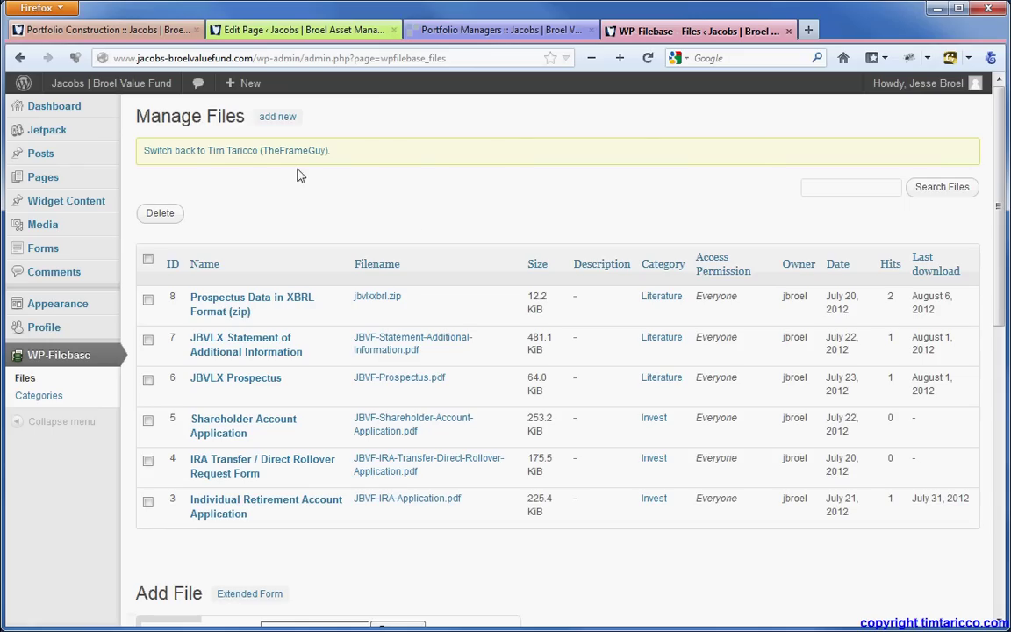
Open the Add File form and its upload file chooser, and close the chooser without selecting a file
{"action": "left_click", "coordinate": [284, 123]}
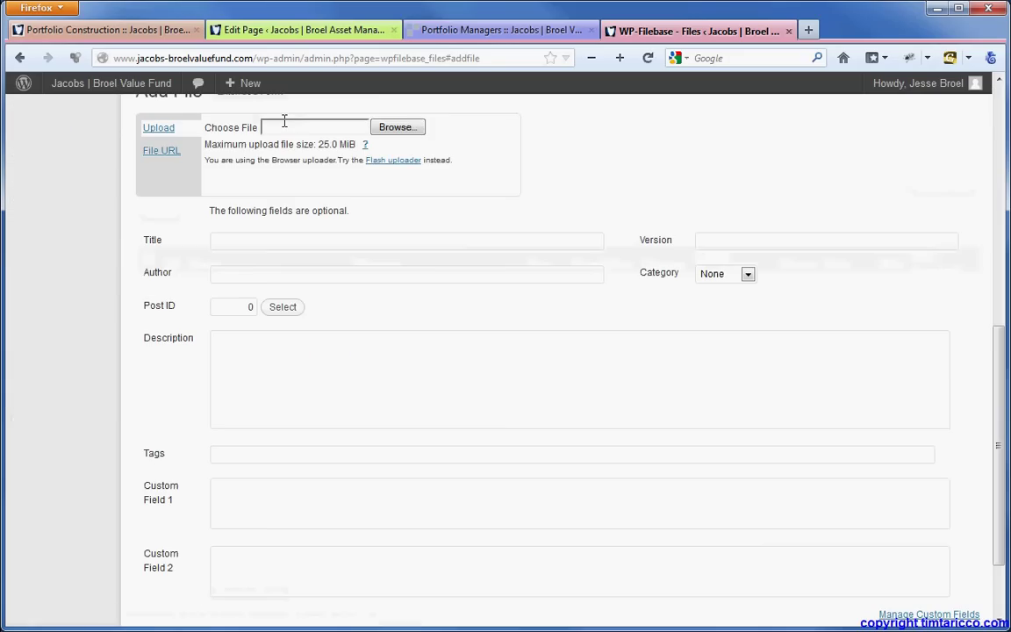
{"action": "scroll", "coordinate": [530, 163], "scroll_direction": "up", "scroll_amount": 2}
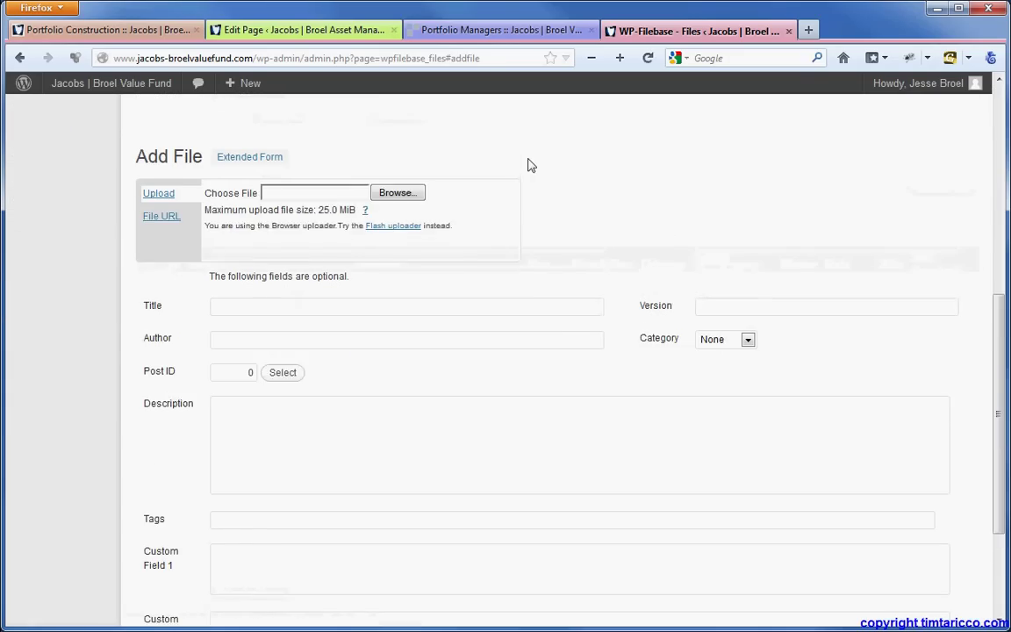
{"action": "left_click", "coordinate": [399, 219]}
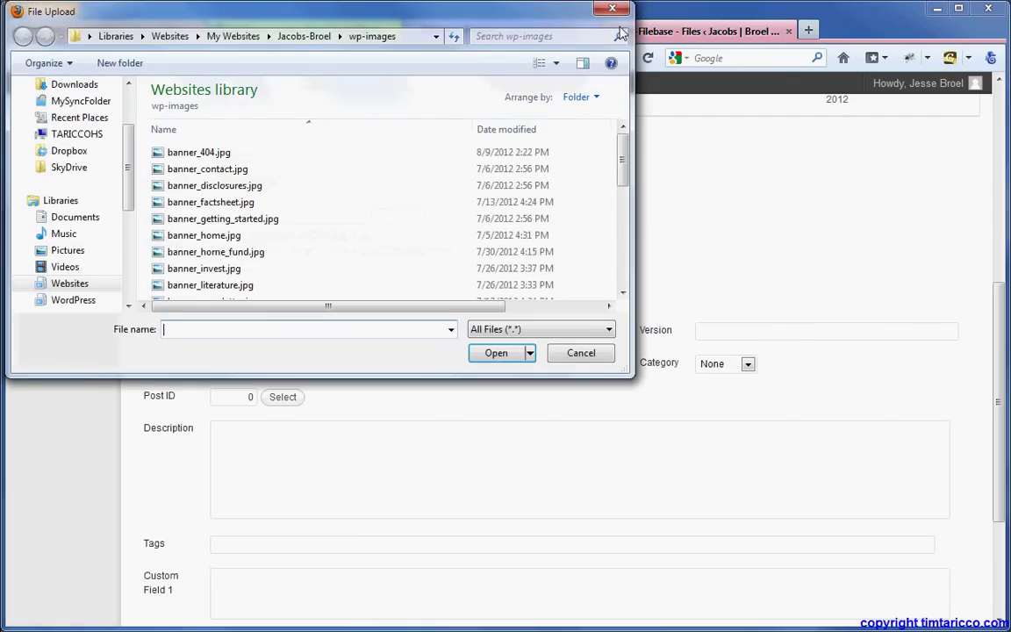
{"action": "left_click", "coordinate": [612, 9]}
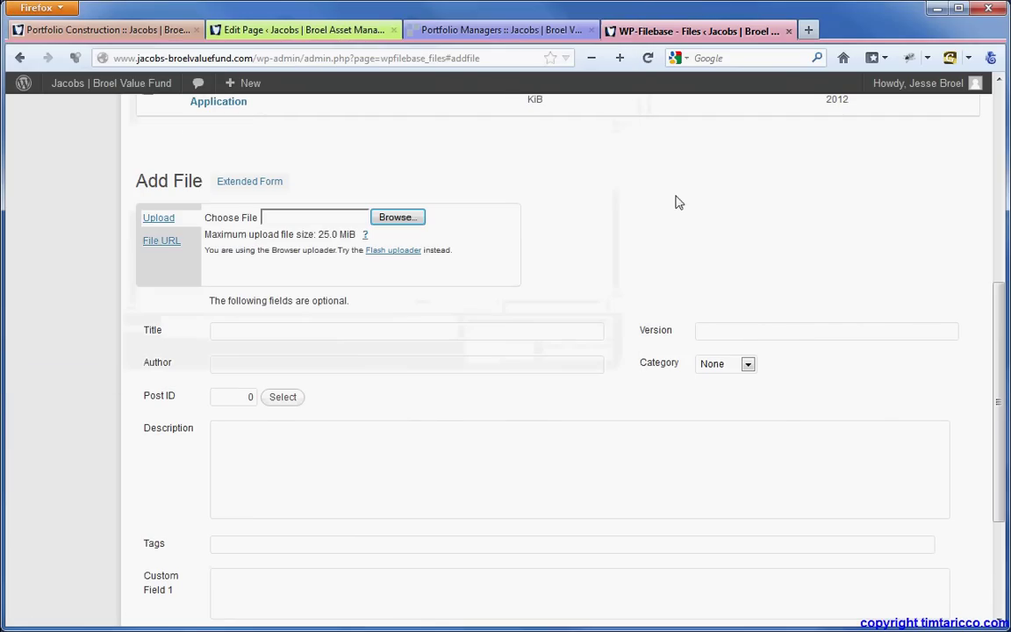
Review the Title field, Category options and remaining fields of the Add File form, and return to the file list without adding anything
{"action": "left_click", "coordinate": [500, 331]}
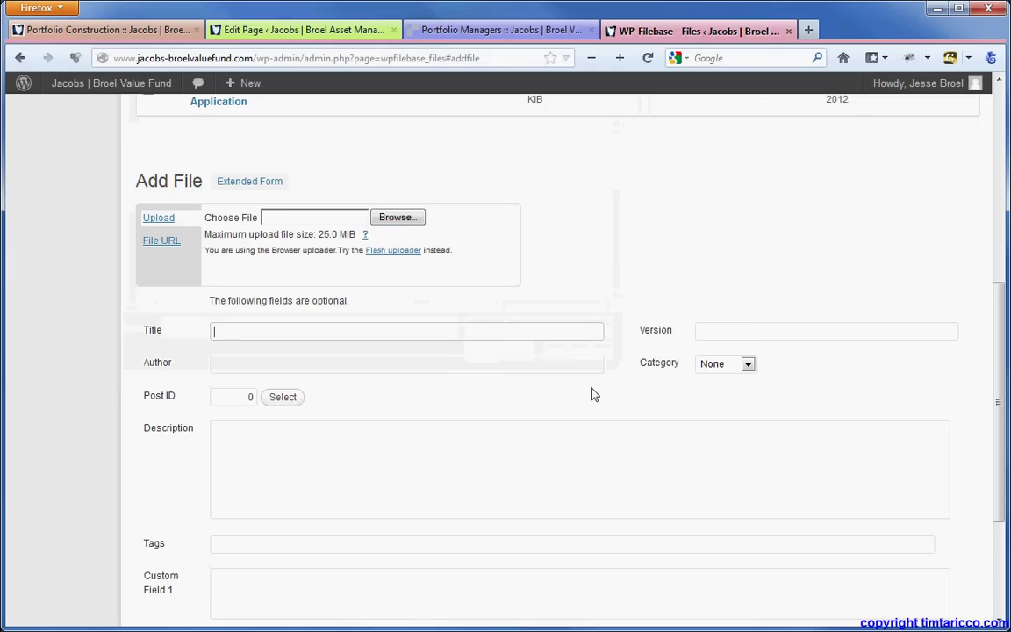
{"action": "left_click", "coordinate": [748, 366]}
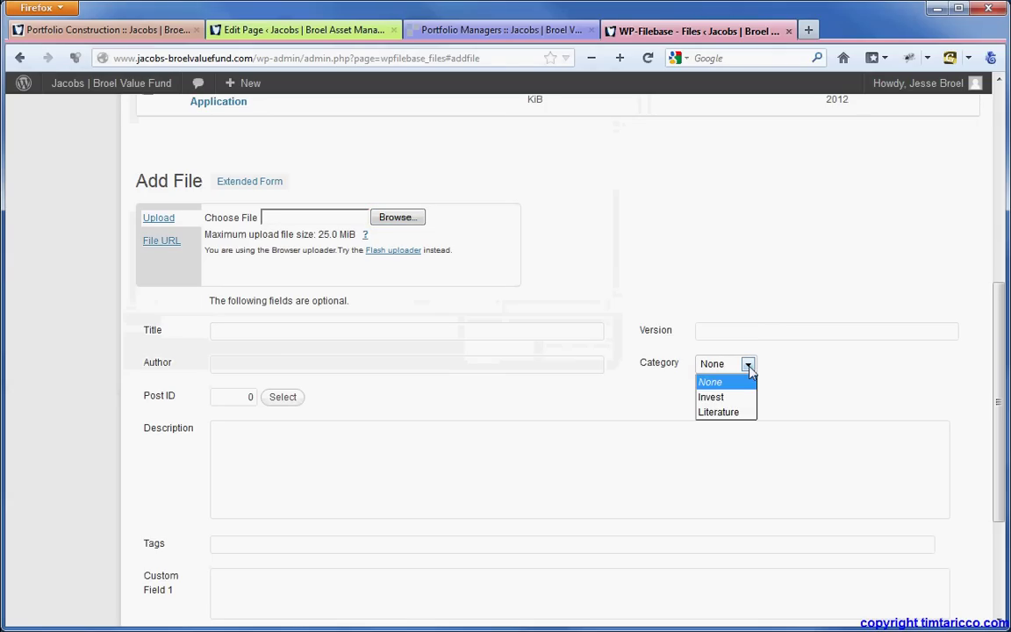
{"action": "left_click", "coordinate": [747, 367]}
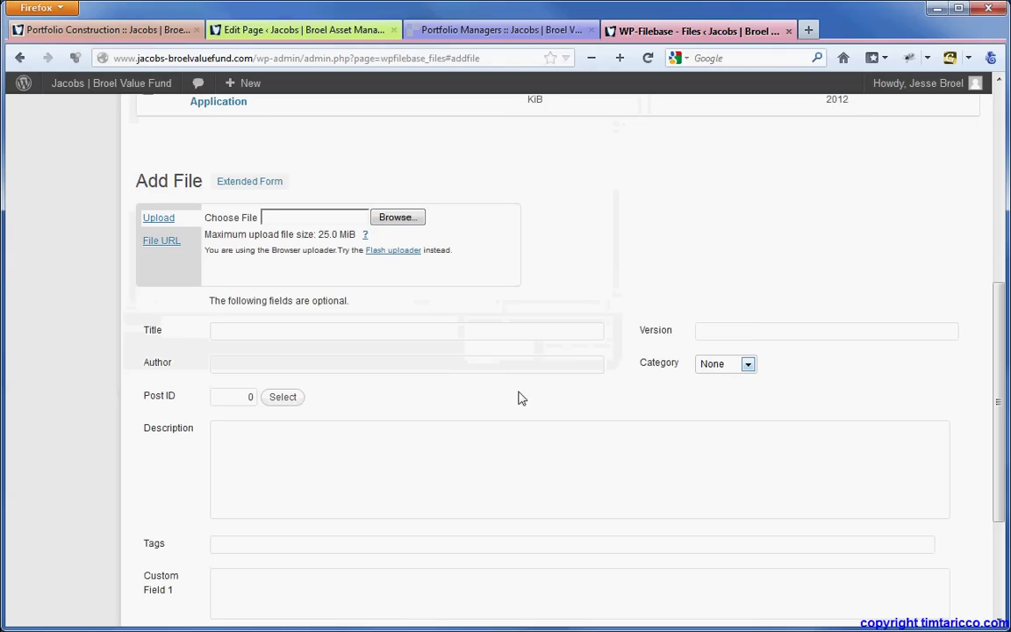
{"action": "scroll", "coordinate": [518, 399], "scroll_direction": "down", "scroll_amount": 3}
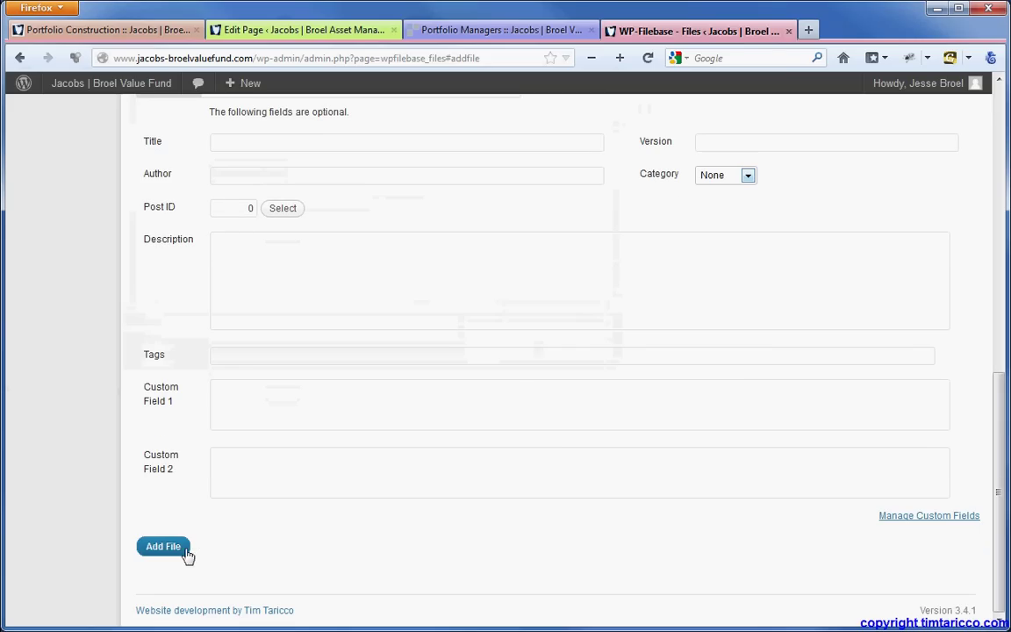
{"action": "scroll", "coordinate": [506, 524], "scroll_direction": "up", "scroll_amount": 5}
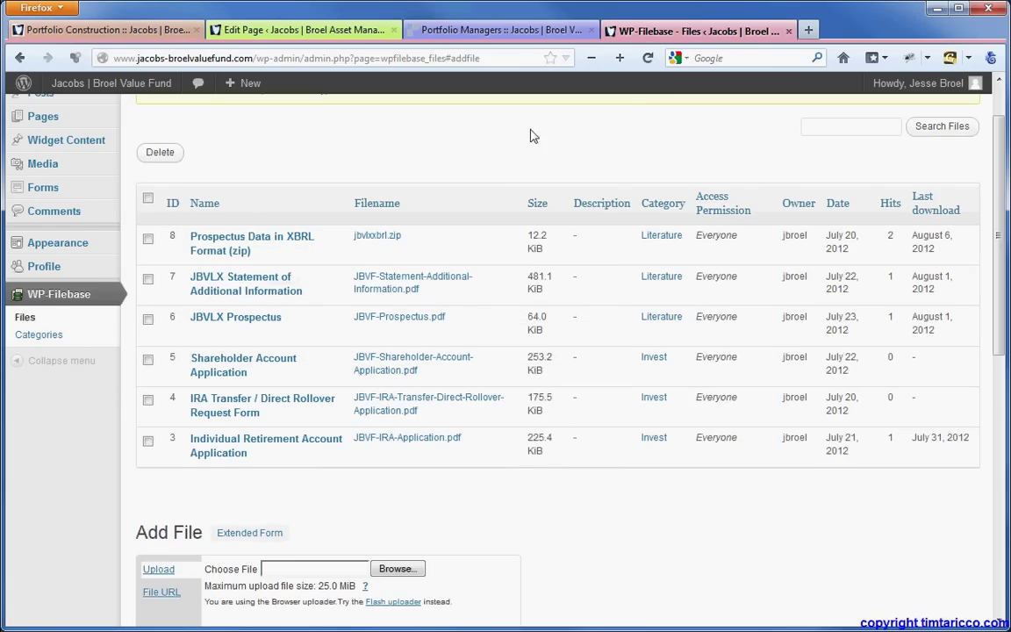
Examine the investor application links on the public Value Fund Invest page and return to that site's home page
{"action": "left_click", "coordinate": [496, 31]}
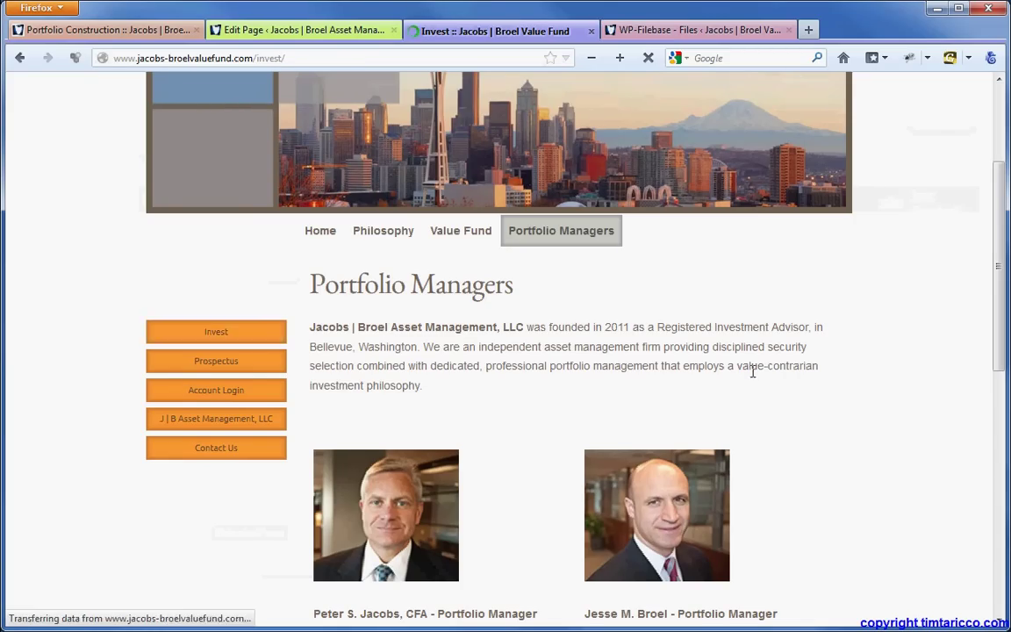
{"action": "scroll", "coordinate": [873, 399], "scroll_direction": "down", "scroll_amount": 7}
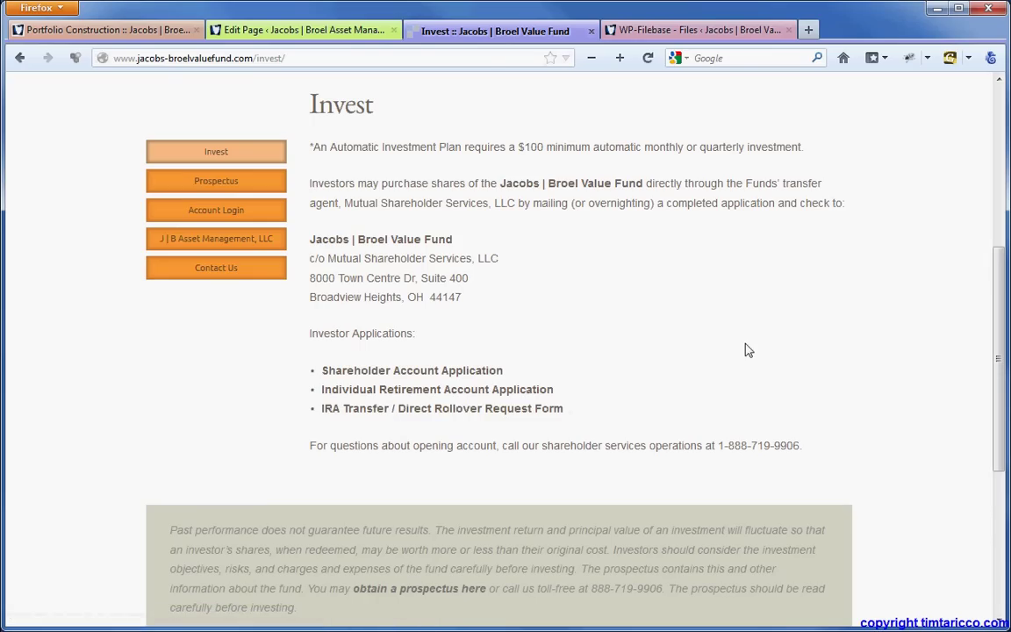
{"action": "scroll", "coordinate": [747, 349], "scroll_direction": "up", "scroll_amount": 5}
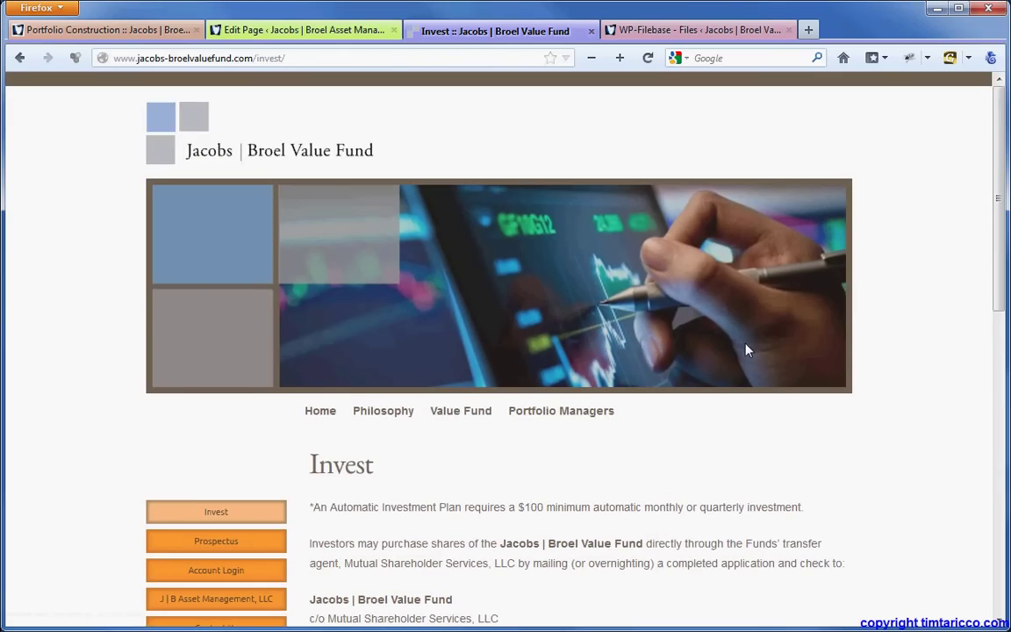
{"action": "left_click", "coordinate": [334, 418]}
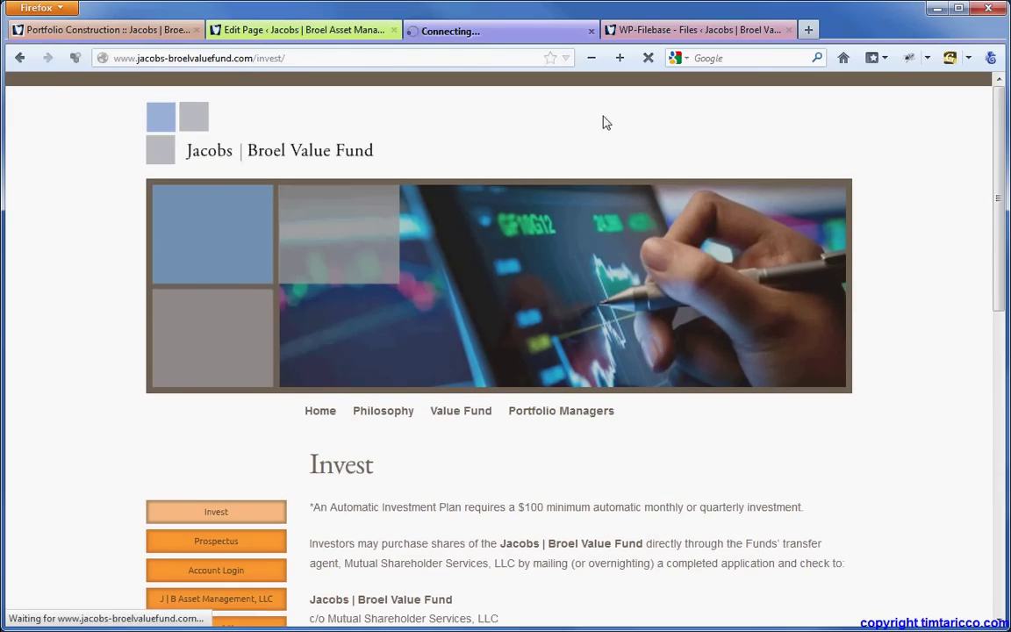
Return to the WP-Filebase file list and open the Value Fund admin Dashboard
{"action": "left_click", "coordinate": [675, 31]}
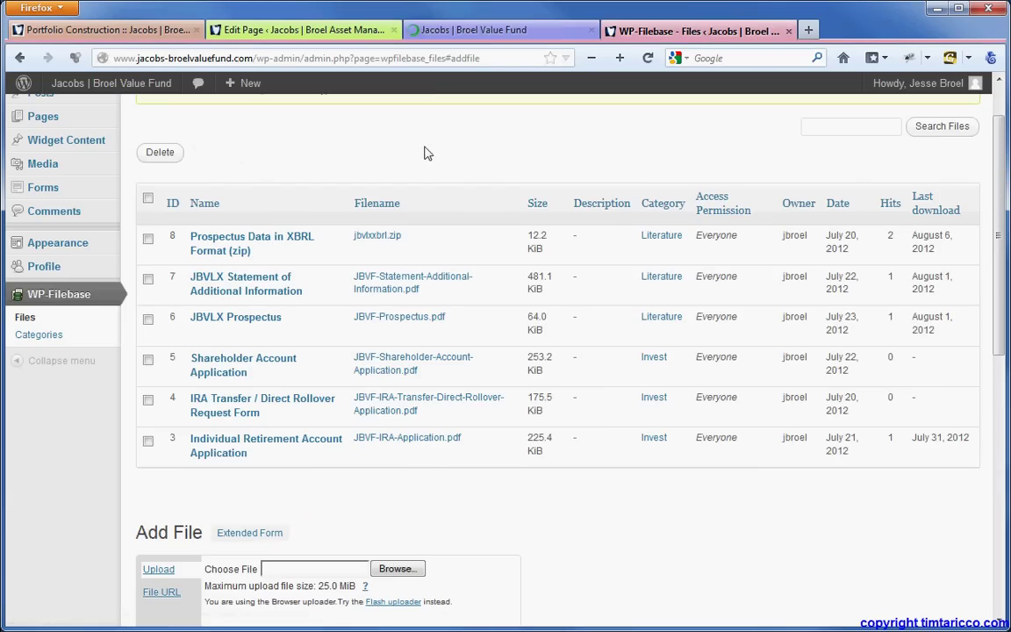
{"action": "scroll", "coordinate": [424, 154], "scroll_direction": "up", "scroll_amount": 2}
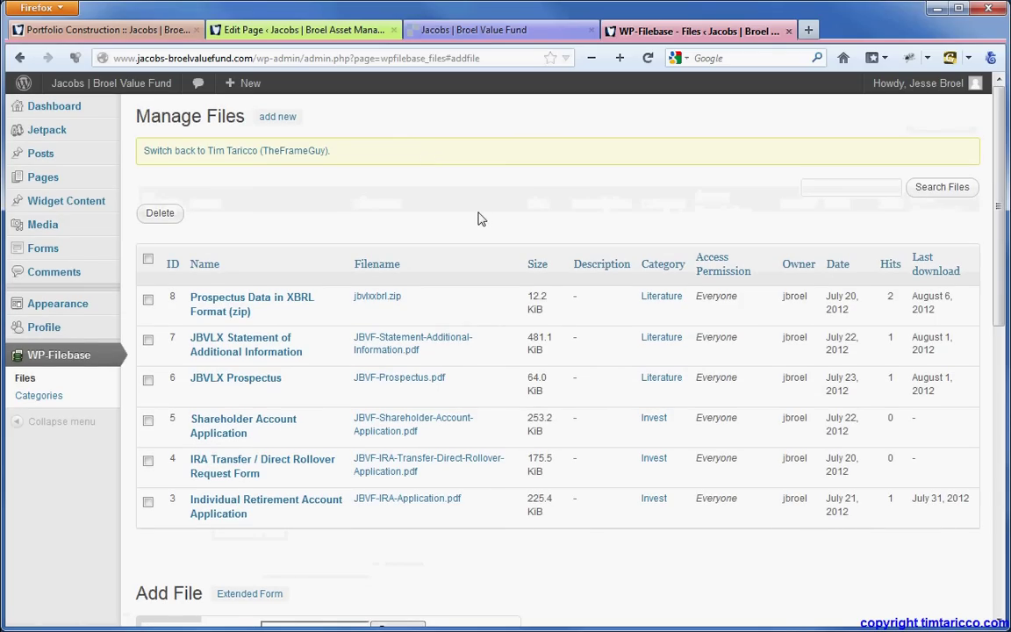
{"action": "left_click", "coordinate": [66, 105]}
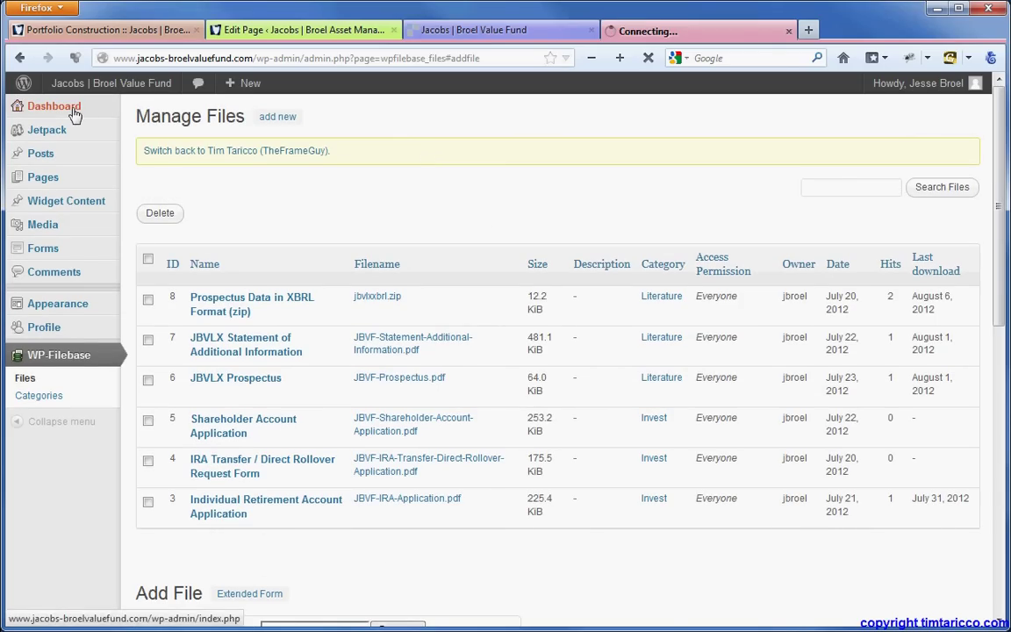
Switch to the Asset Management admin site, open its Dashboard and view all Widget Content entries
{"action": "left_click", "coordinate": [311, 33]}
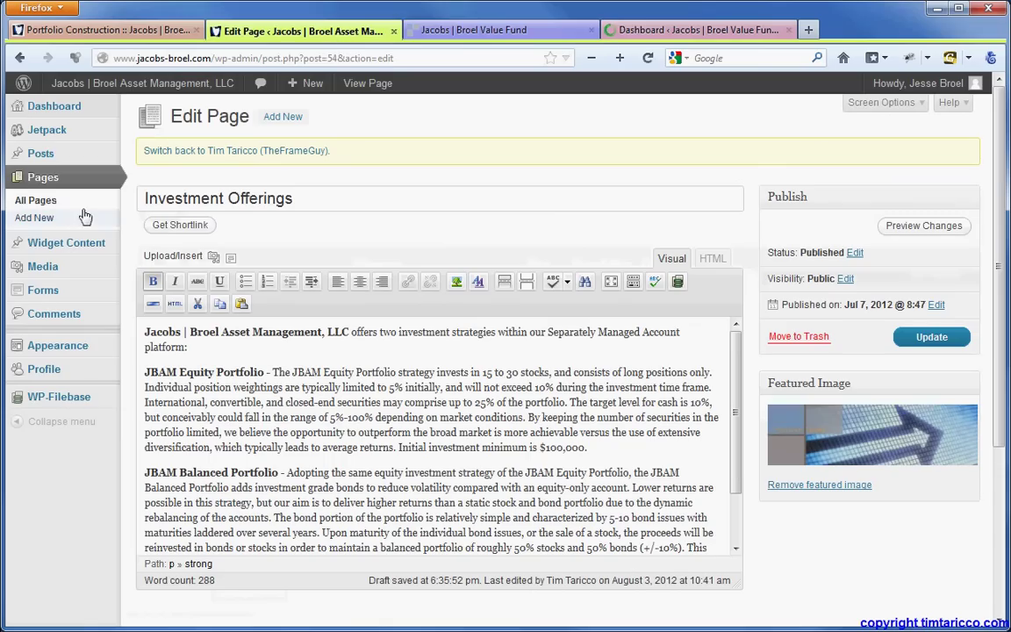
{"action": "left_click", "coordinate": [55, 107]}
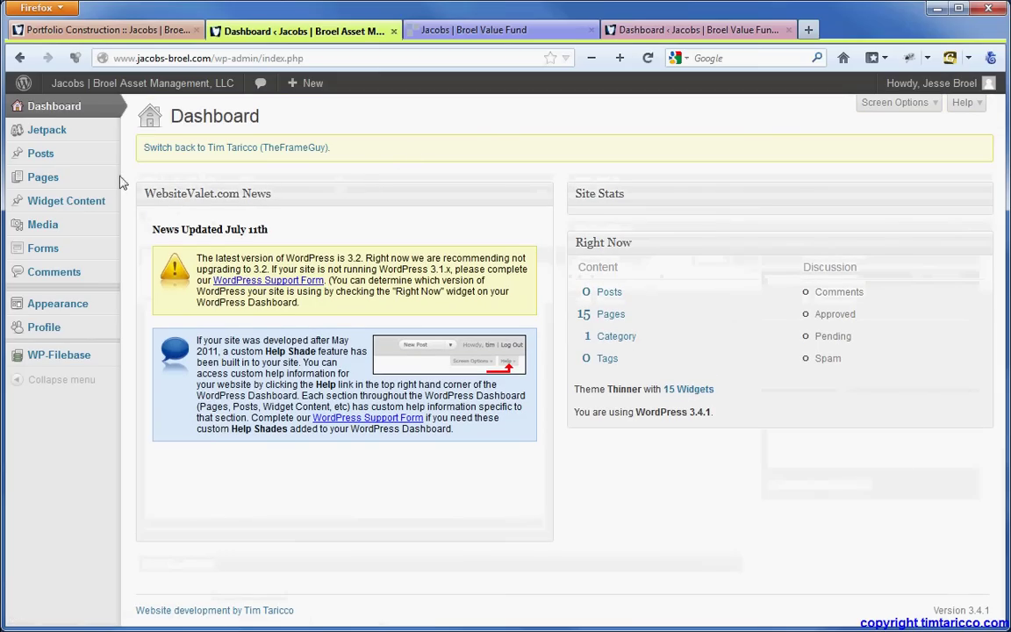
{"action": "mouse_move", "coordinate": [104, 202]}
{"action": "left_click", "coordinate": [143, 204]}
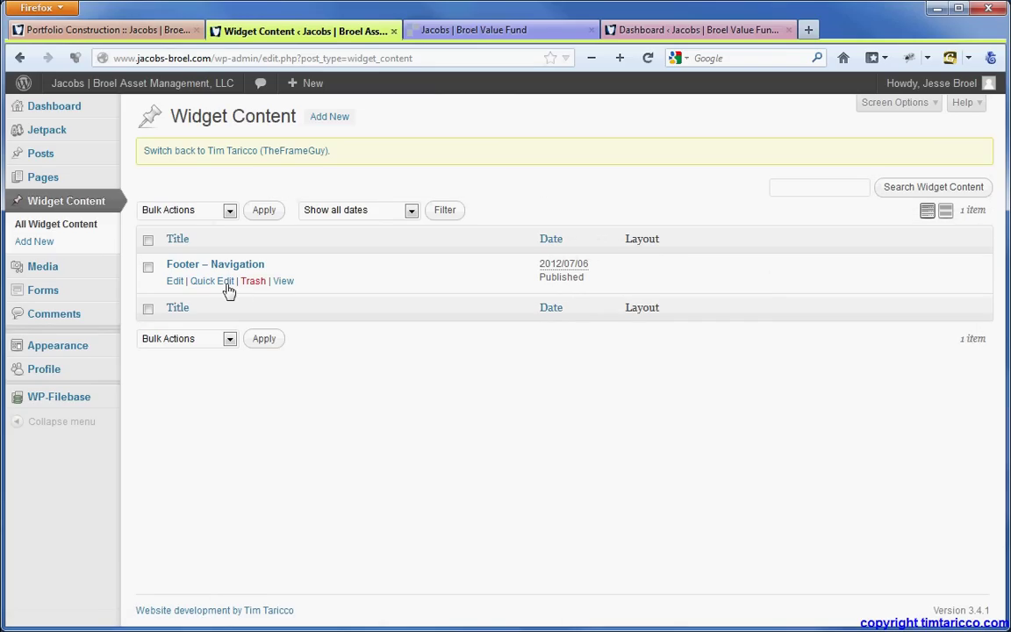
Open the public Asset Management Team page and the Value Fund Portfolio Managers page, and examine the team biographies and footer links
{"action": "left_click", "coordinate": [105, 29]}
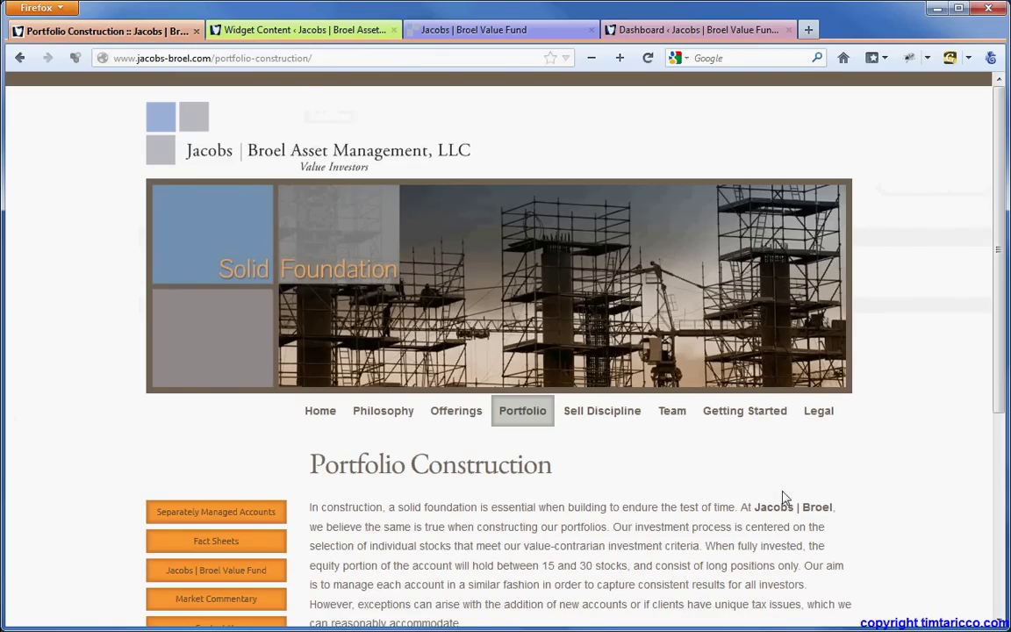
{"action": "left_click", "coordinate": [672, 409]}
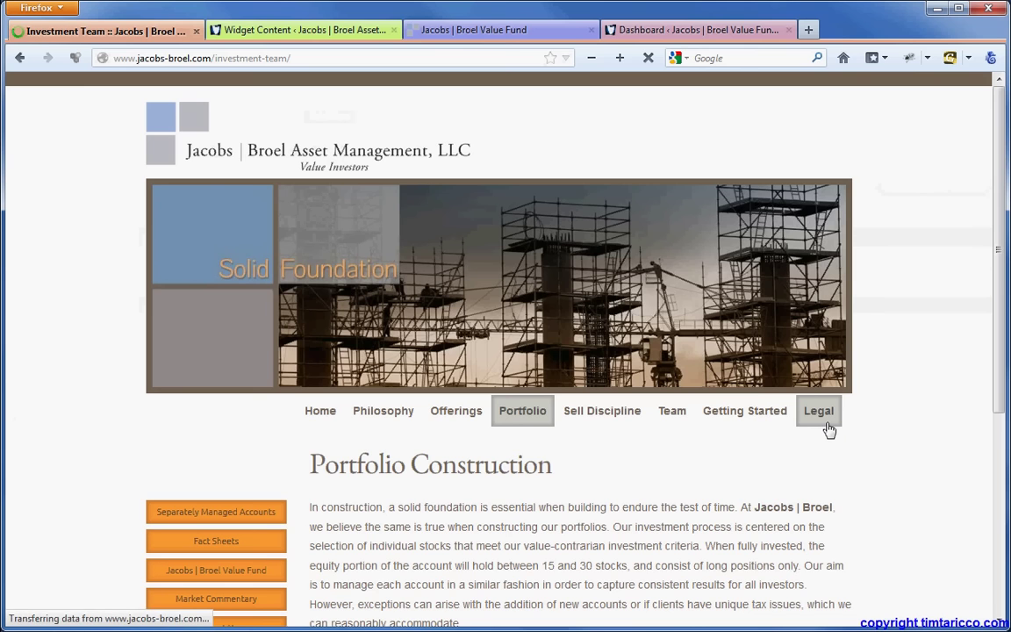
{"action": "left_click", "coordinate": [668, 31]}
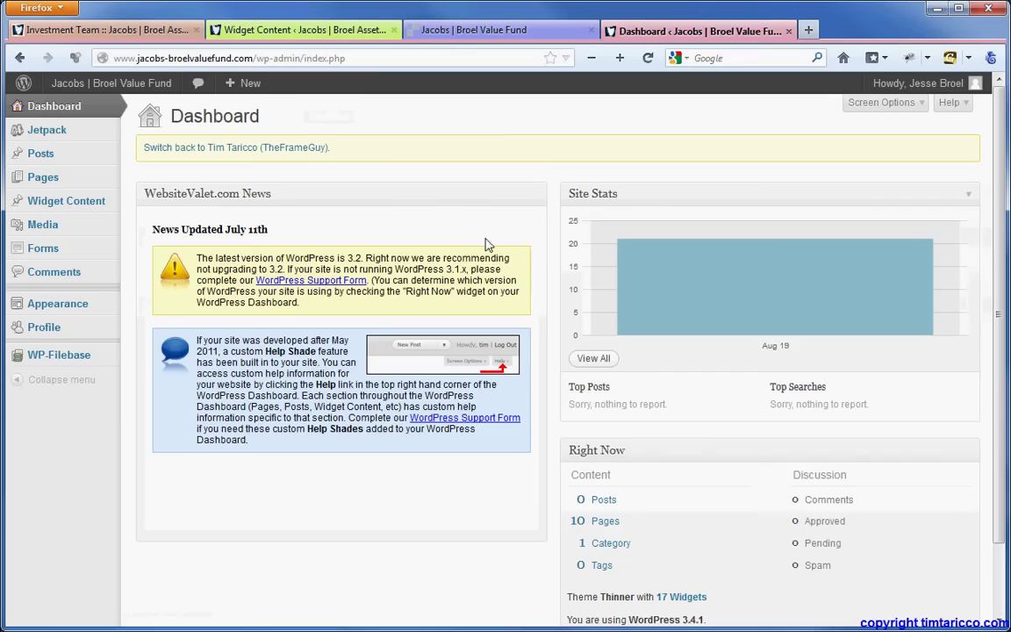
{"action": "left_click", "coordinate": [408, 31]}
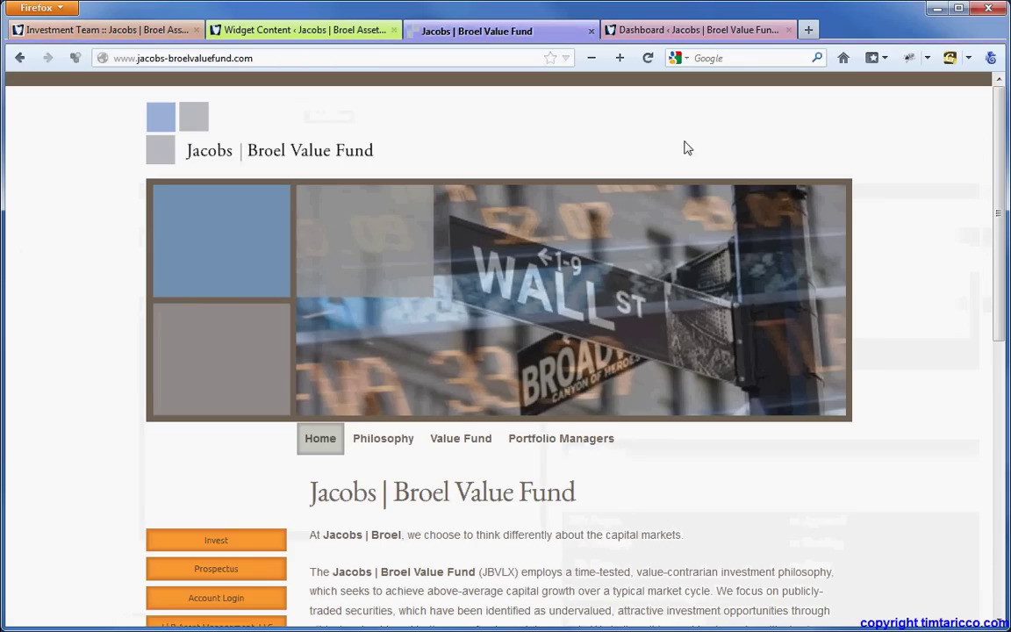
{"action": "left_click", "coordinate": [537, 441]}
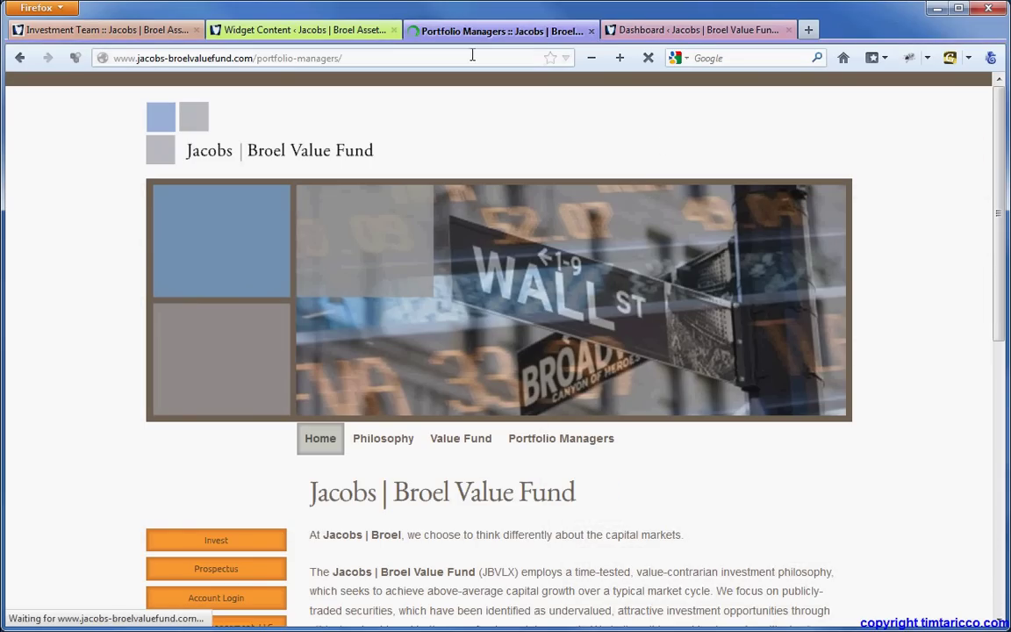
{"action": "left_click", "coordinate": [128, 32]}
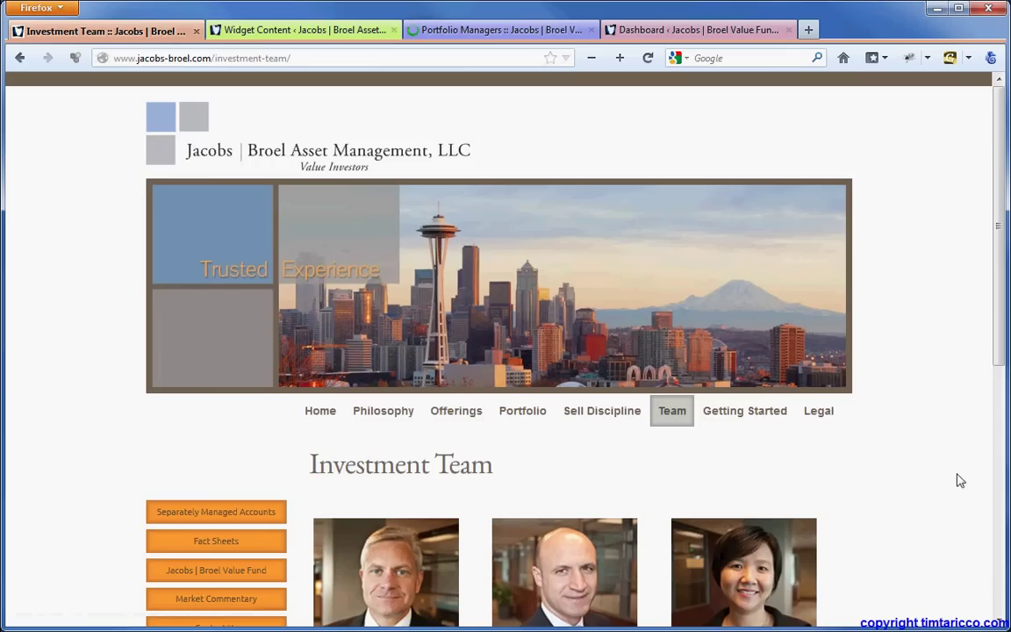
{"action": "scroll", "coordinate": [925, 478], "scroll_direction": "down", "scroll_amount": 6}
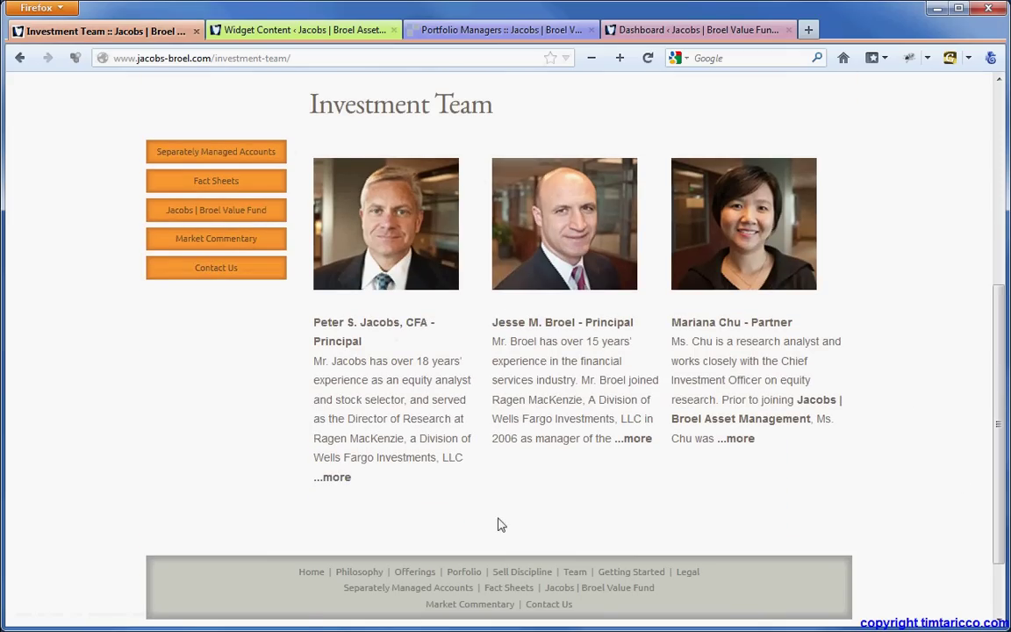
Read the full pop-up biographies of the CFA principal and the partner on the public Investment Team page, closing each one
{"action": "left_click", "coordinate": [338, 479]}
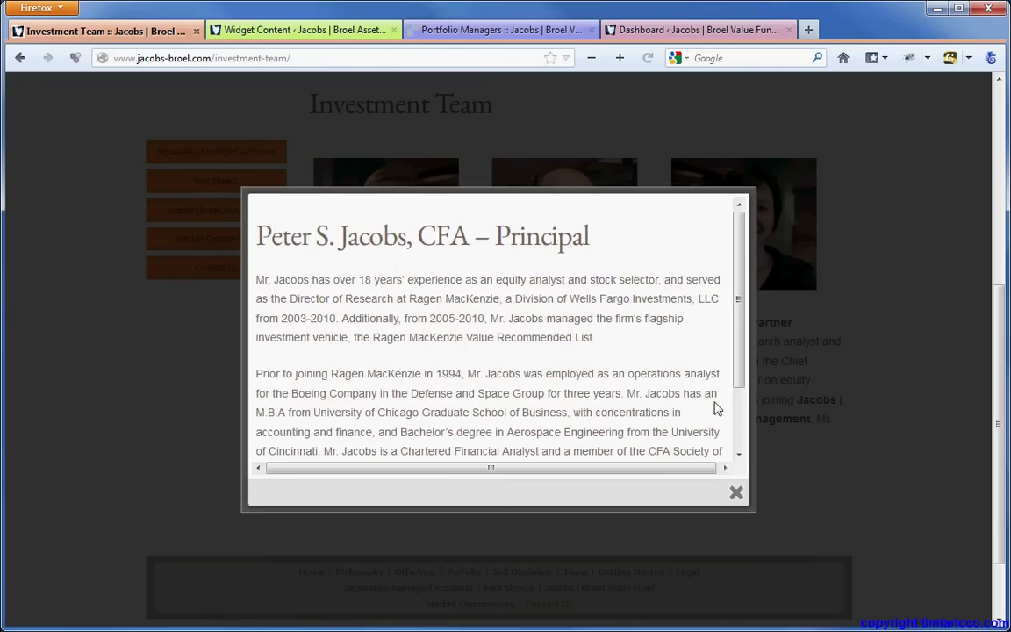
{"action": "scroll", "coordinate": [734, 380], "scroll_direction": "down", "scroll_amount": 2}
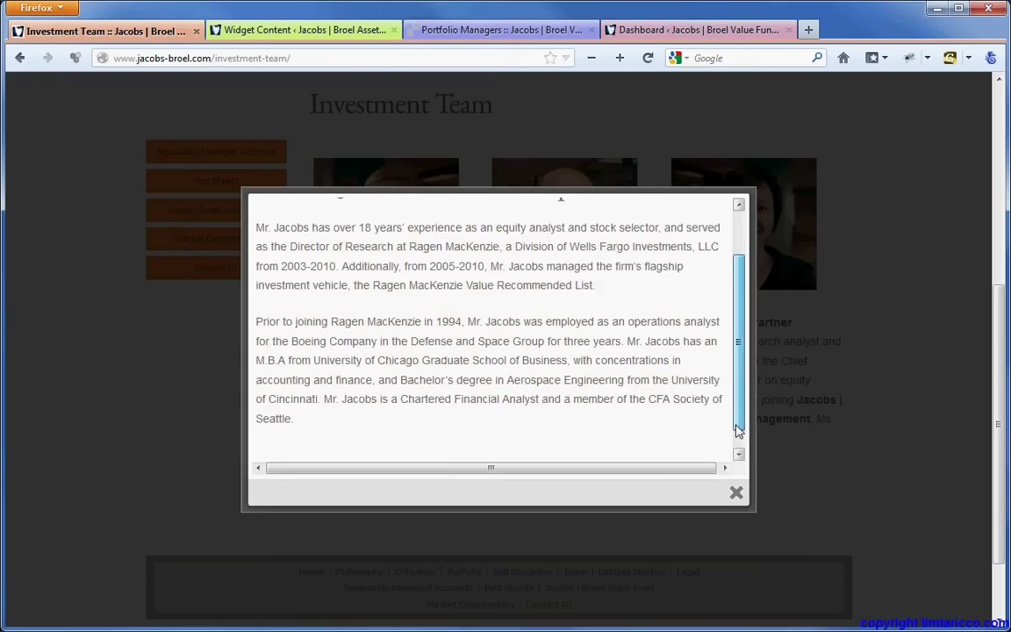
{"action": "left_click", "coordinate": [737, 495]}
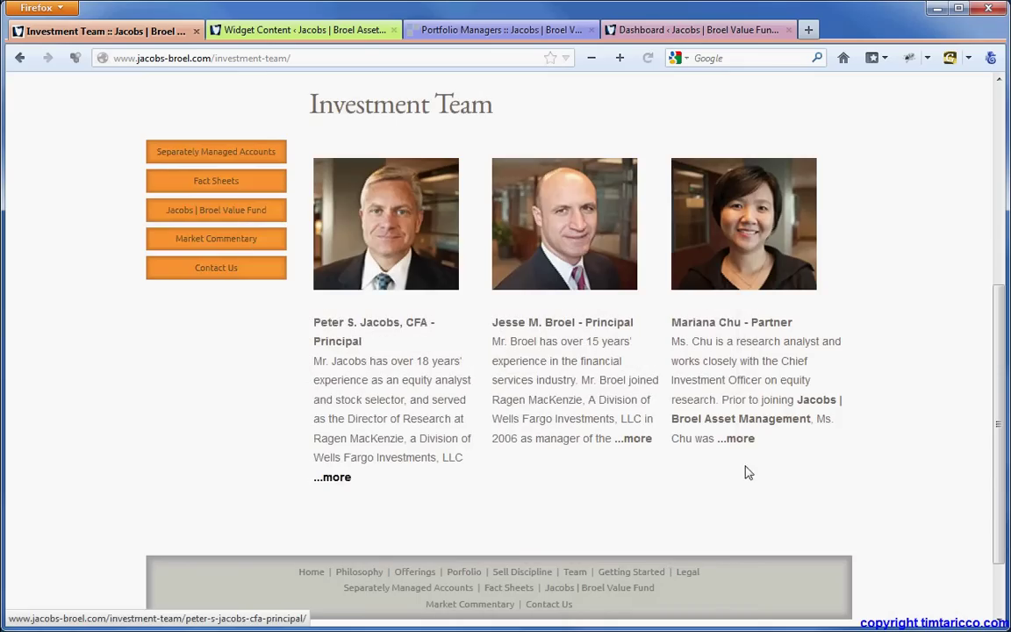
{"action": "left_click", "coordinate": [736, 439]}
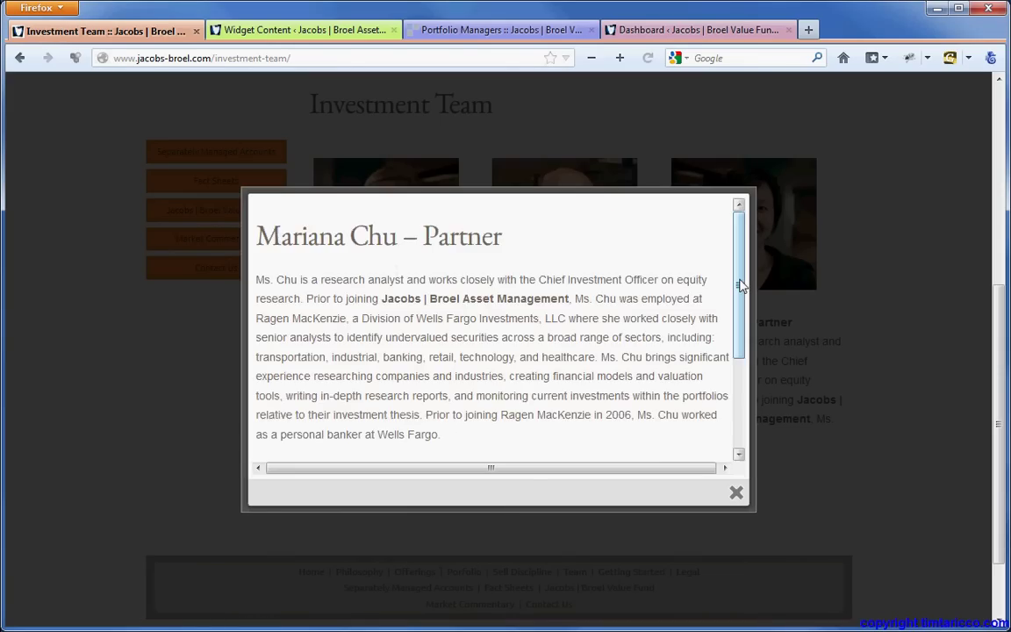
{"action": "scroll", "coordinate": [739, 285], "scroll_direction": "down", "scroll_amount": 3}
{"action": "left_click", "coordinate": [737, 492]}
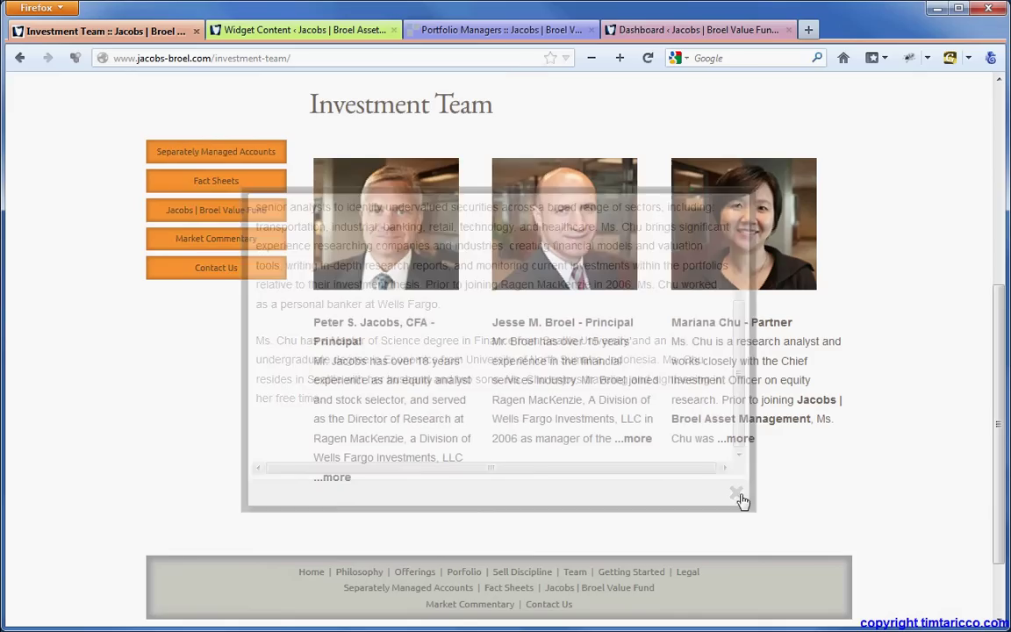
View all Pages in the Asset Management admin and compare the Investment Team entry and its child pages with the public Investment Team page
{"action": "left_click", "coordinate": [283, 33]}
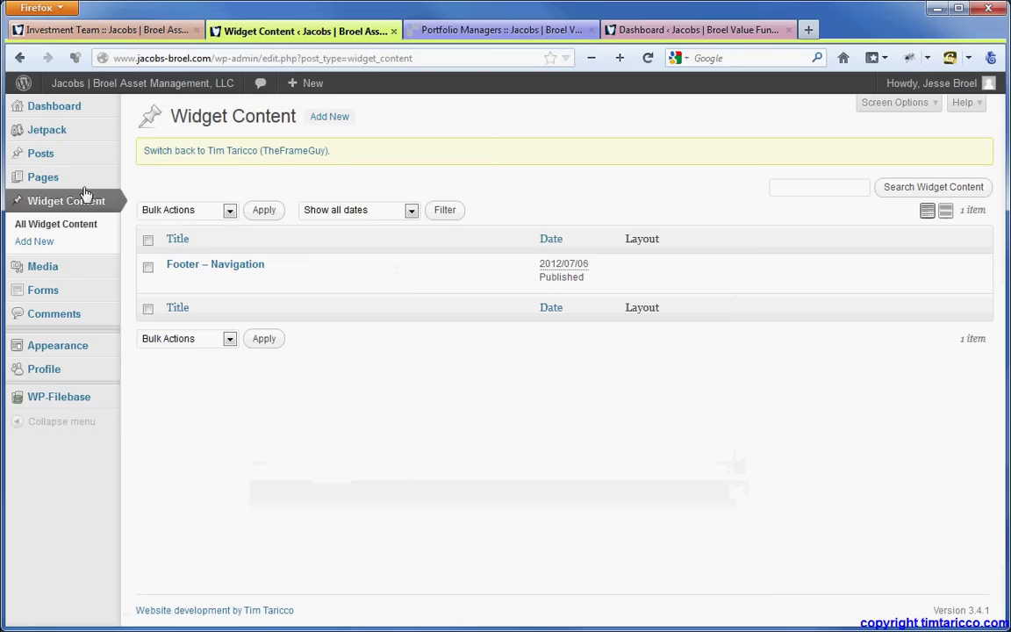
{"action": "mouse_move", "coordinate": [83, 184]}
{"action": "left_click", "coordinate": [151, 178]}
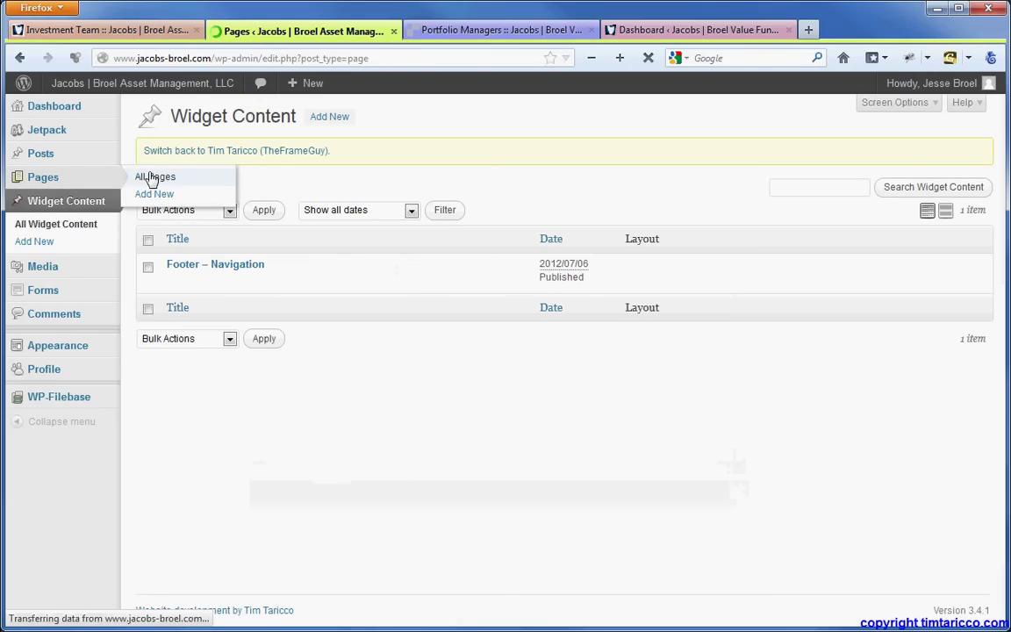
{"action": "scroll", "coordinate": [282, 324], "scroll_direction": "down", "scroll_amount": 4}
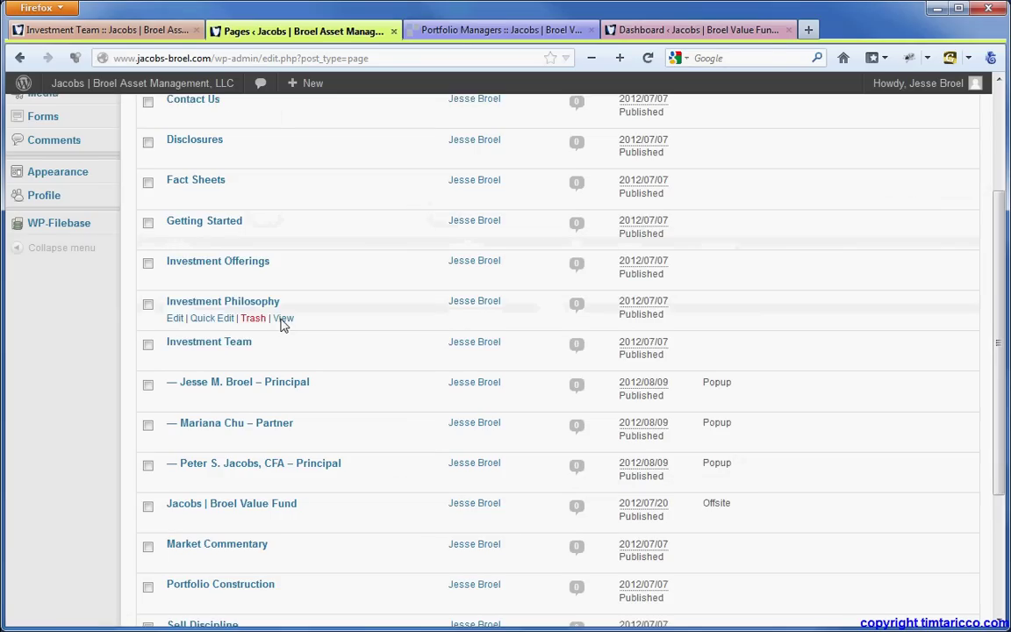
{"action": "left_click", "coordinate": [131, 30]}
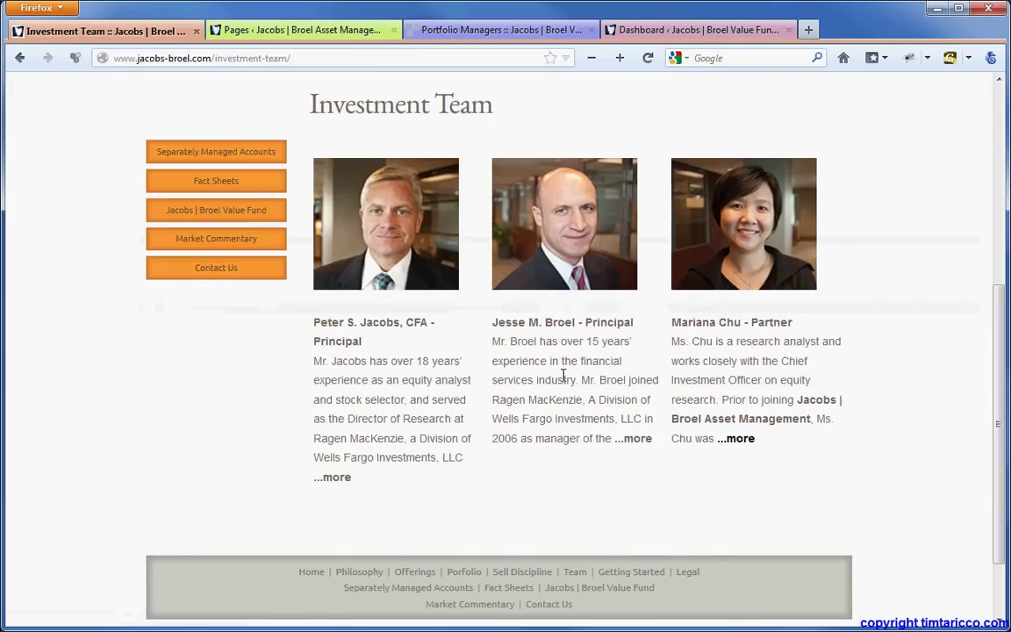
{"action": "left_click_drag", "start_coordinate": [498, 116], "coordinate": [294, 107]}
Open the first biography page under Investment Team in the editor, and return to the Pages list to examine its Layout column
{"action": "left_click", "coordinate": [333, 31]}
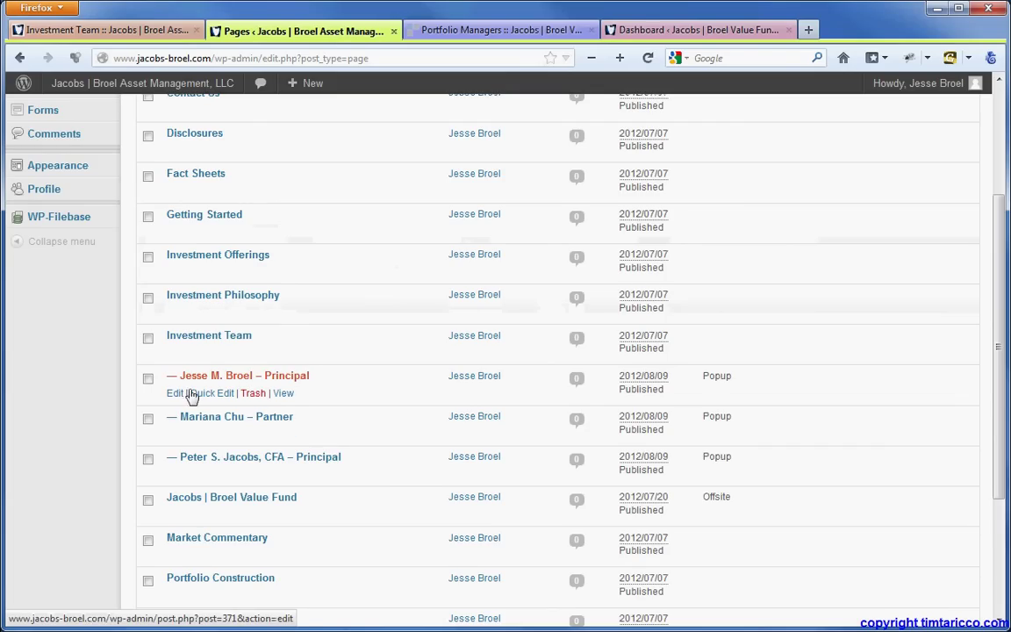
{"action": "left_click", "coordinate": [171, 395]}
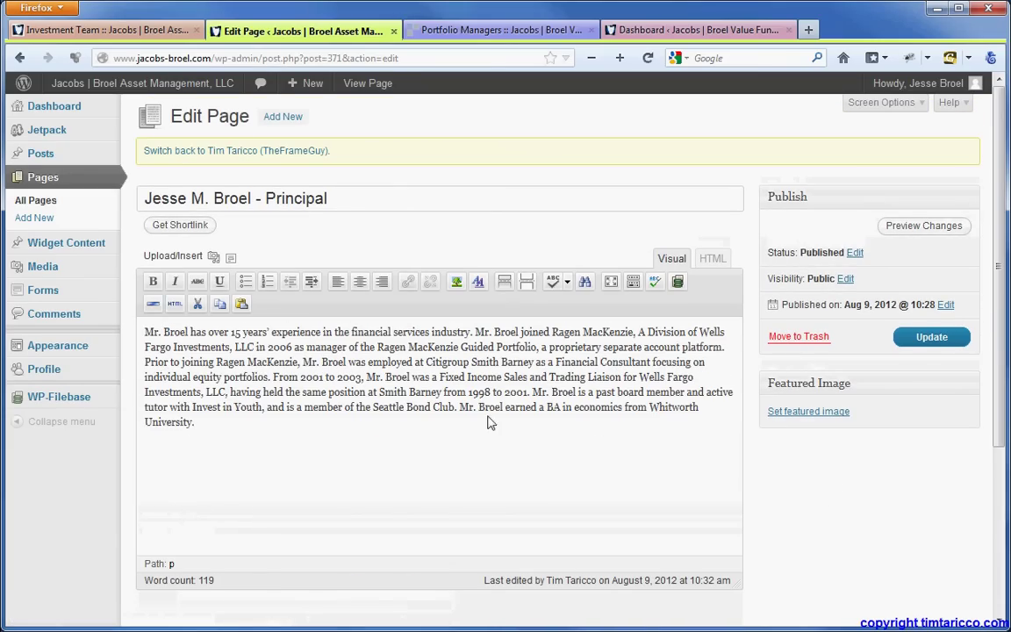
{"action": "left_click", "coordinate": [35, 201]}
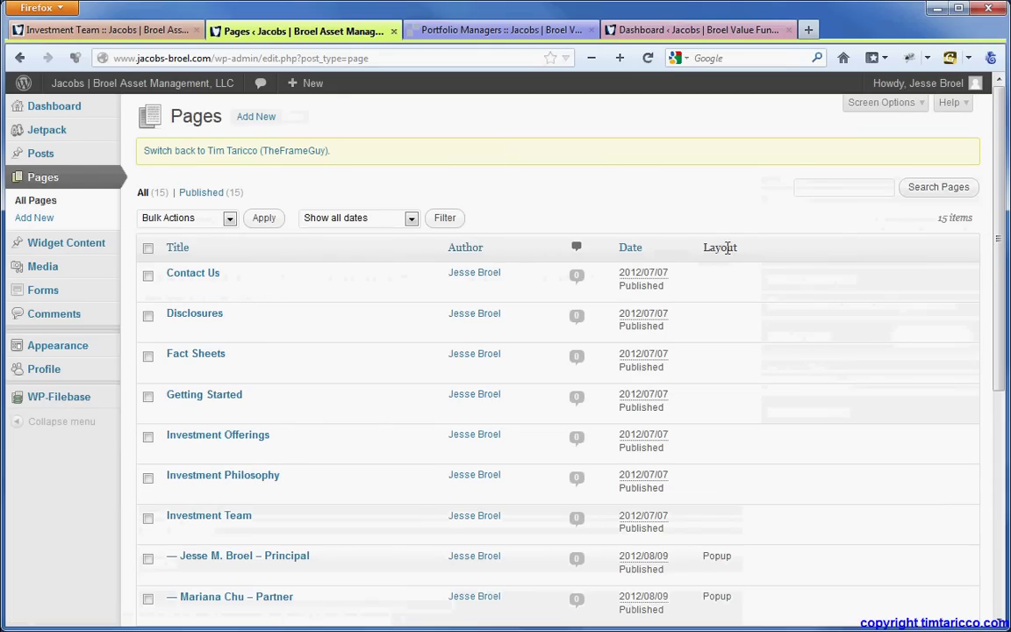
{"action": "left_click_drag", "start_coordinate": [737, 248], "coordinate": [699, 247]}
{"action": "scroll", "coordinate": [785, 315], "scroll_direction": "down", "scroll_amount": 5}
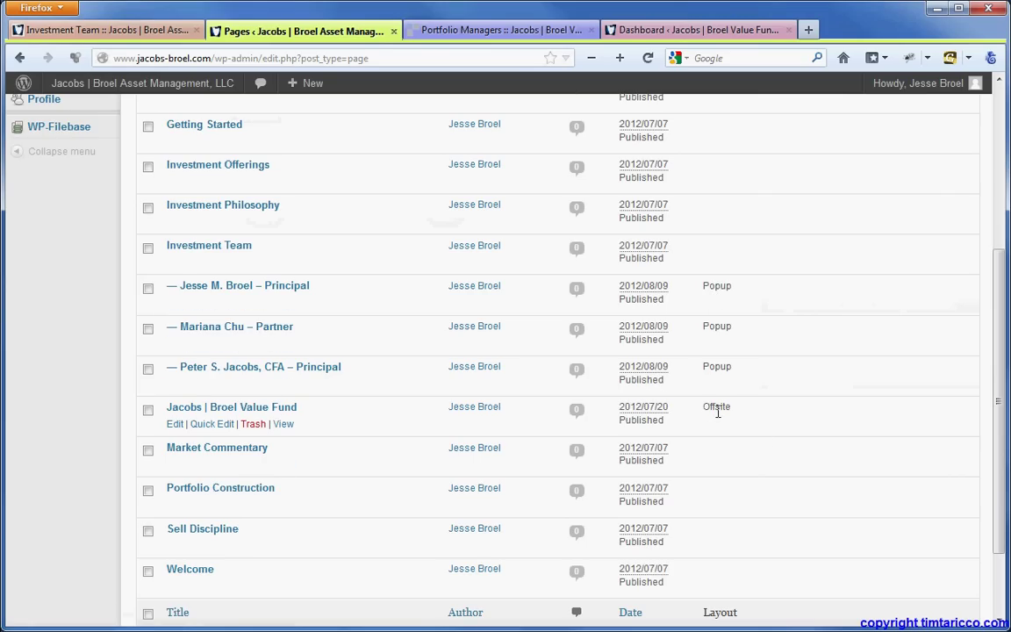
Examine the main navigation, sidebar buttons and footer links on the public Investment Team page
{"action": "left_click", "coordinate": [145, 32]}
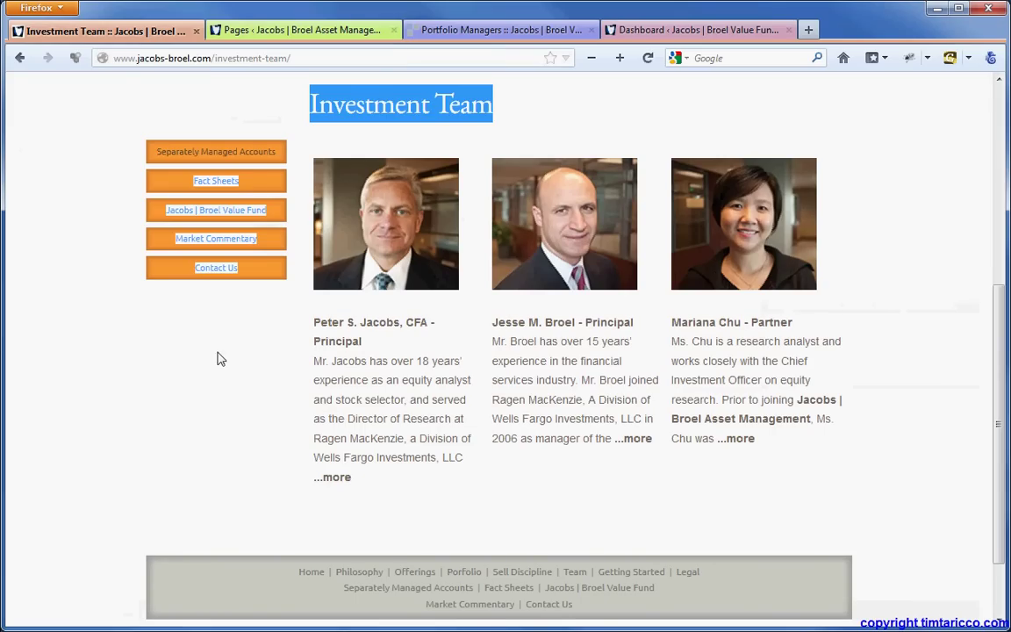
{"action": "left_click", "coordinate": [219, 379]}
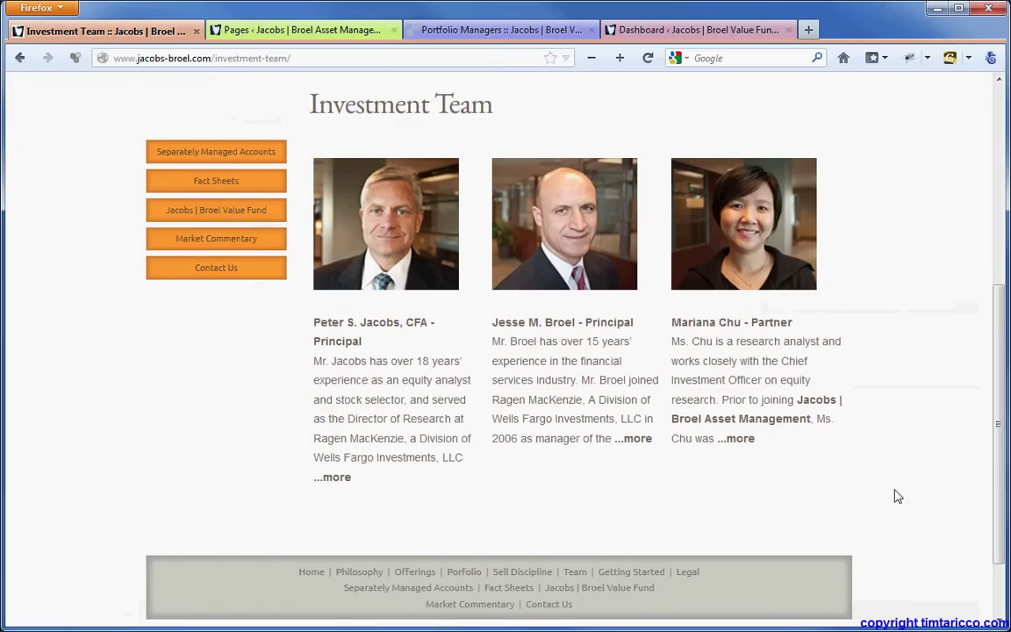
{"action": "scroll", "coordinate": [897, 497], "scroll_direction": "down", "scroll_amount": 1}
{"action": "scroll", "coordinate": [896, 493], "scroll_direction": "up", "scroll_amount": 5}
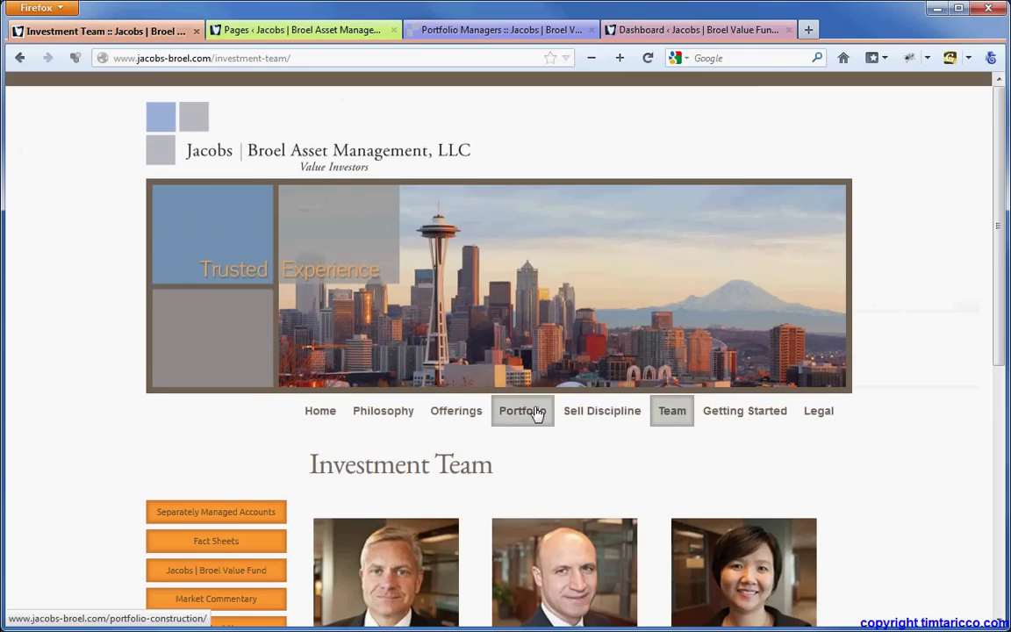
{"action": "scroll", "coordinate": [956, 518], "scroll_direction": "down", "scroll_amount": 3}
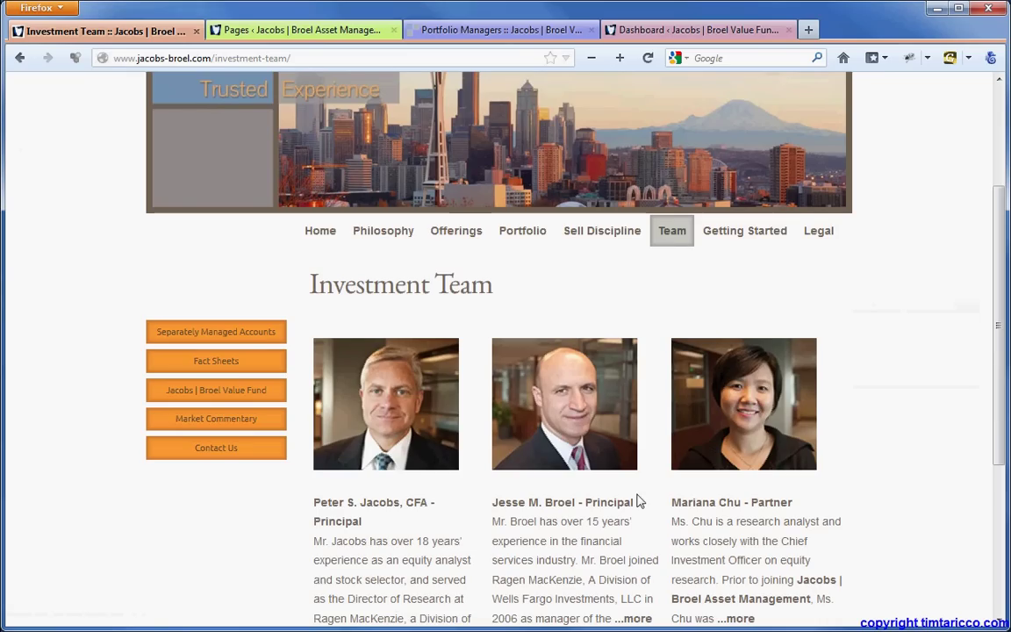
{"action": "scroll", "coordinate": [183, 509], "scroll_direction": "down", "scroll_amount": 2}
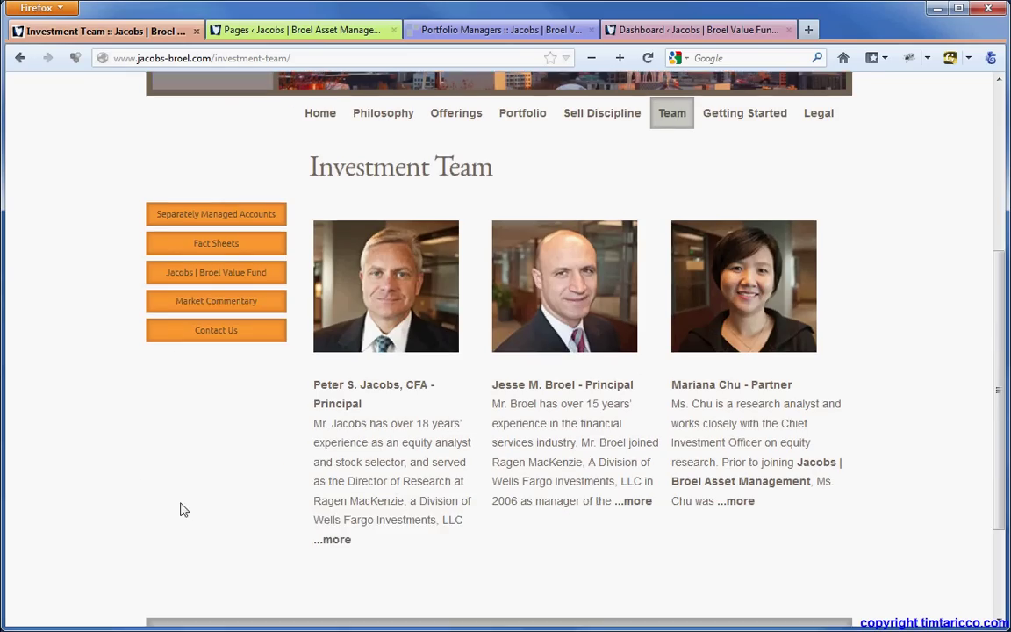
{"action": "scroll", "coordinate": [183, 509], "scroll_direction": "down", "scroll_amount": 3}
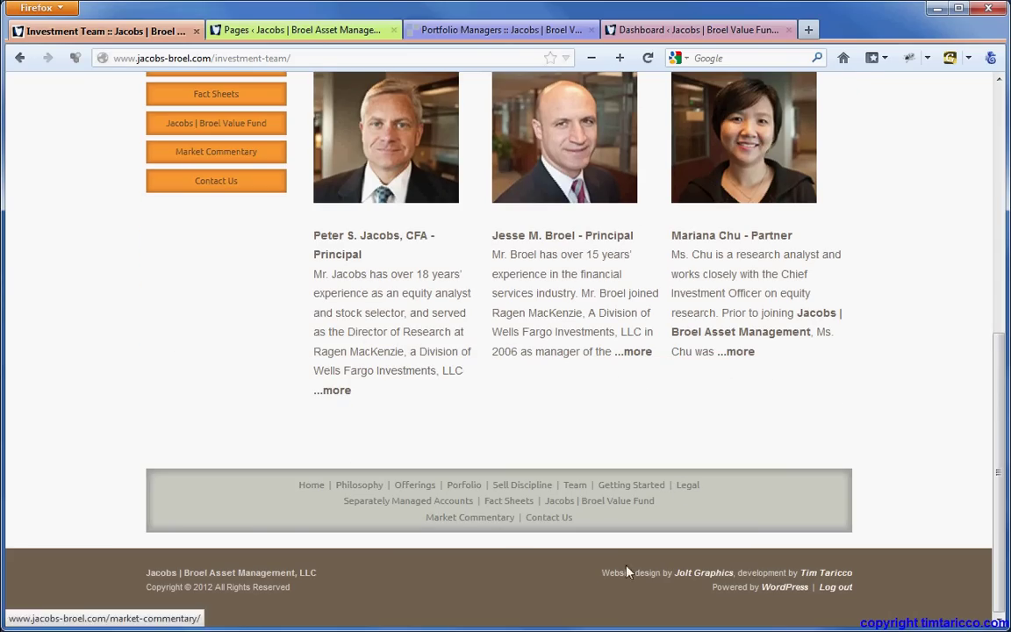
{"action": "scroll", "coordinate": [295, 350], "scroll_direction": "up", "scroll_amount": 2}
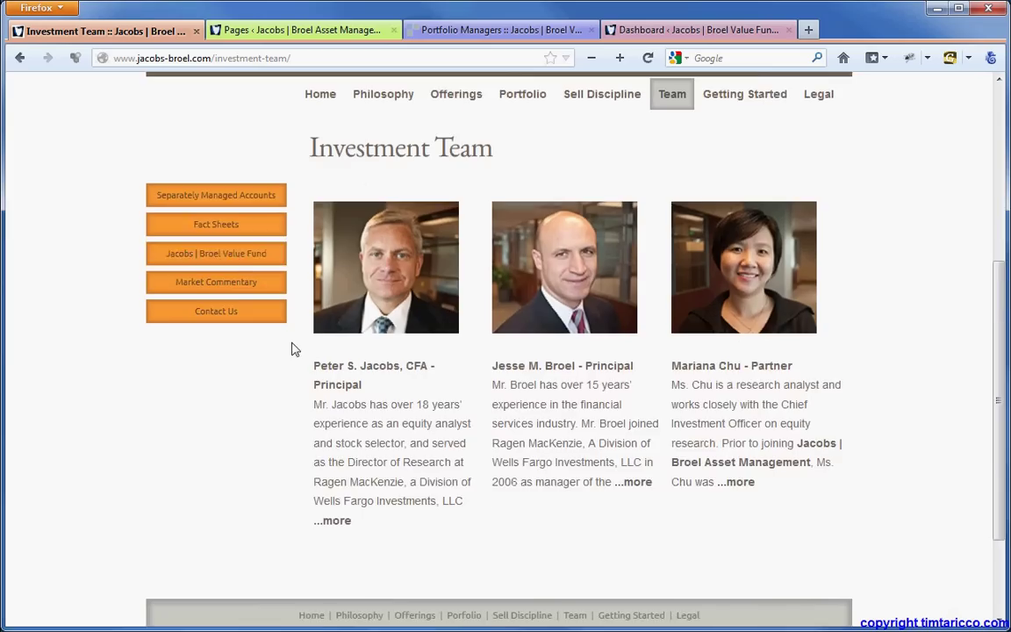
{"action": "scroll", "coordinate": [294, 349], "scroll_direction": "up", "scroll_amount": 2}
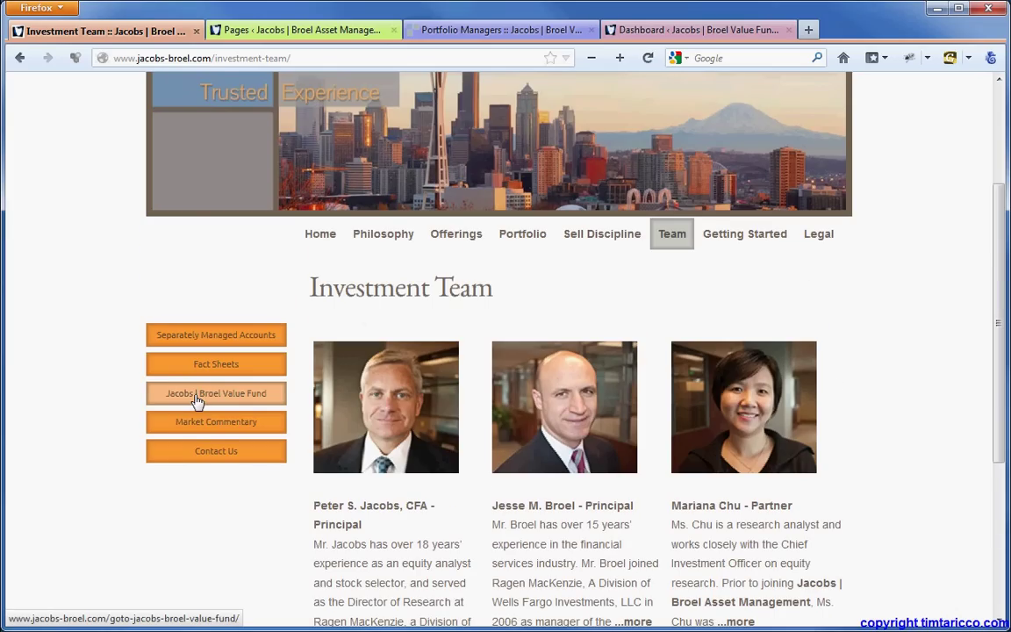
View the public Jacobs | Broel Value Fund leaving-site page and check its Offsite layout in the admin Pages list
{"action": "left_click", "coordinate": [198, 400]}
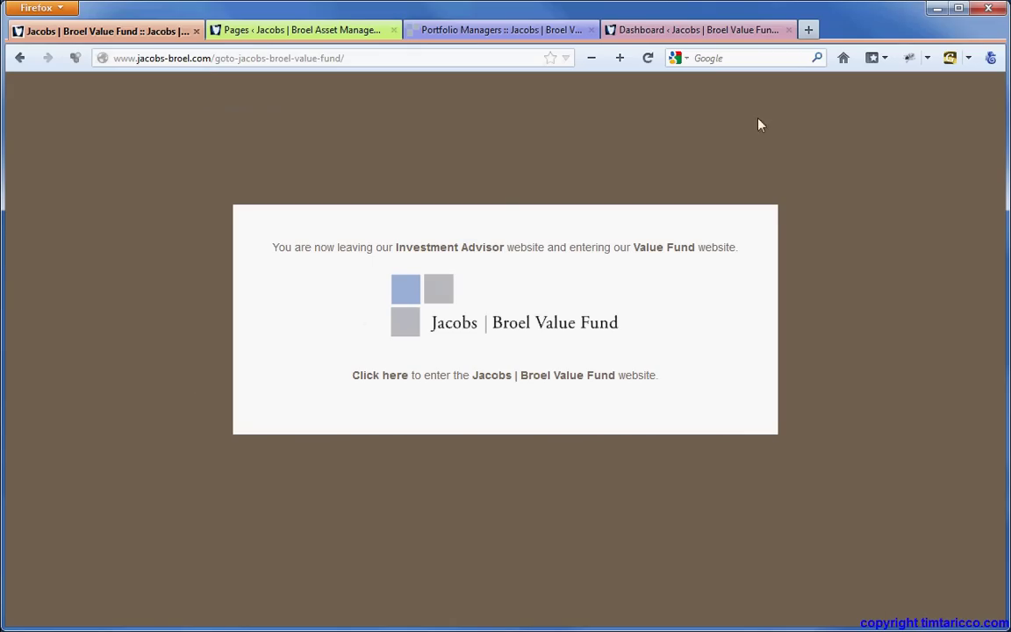
{"action": "left_click", "coordinate": [19, 58]}
{"action": "left_click", "coordinate": [367, 32]}
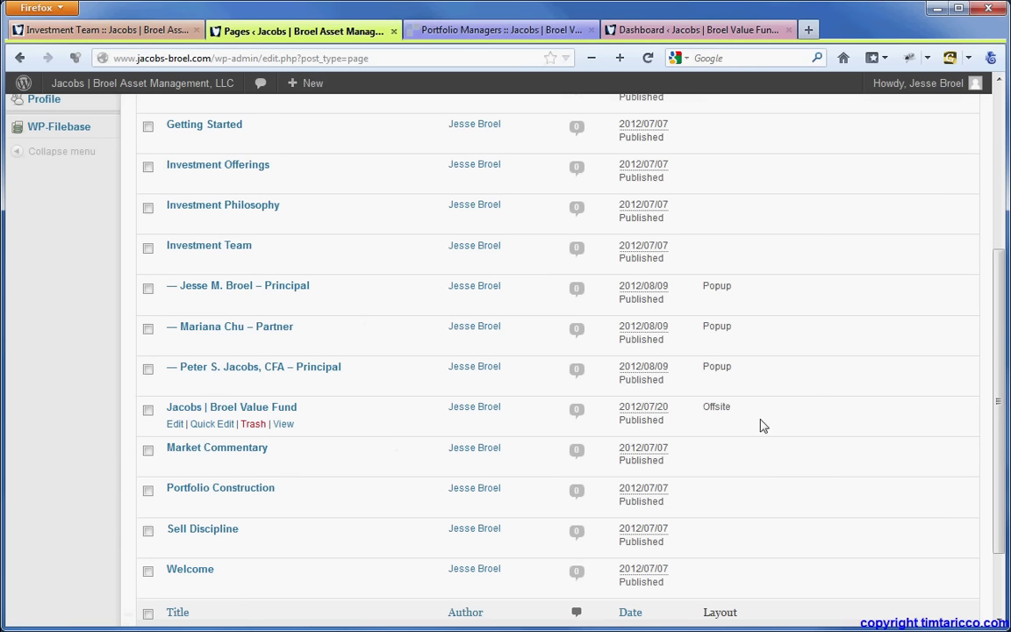
{"action": "left_click_drag", "start_coordinate": [730, 407], "coordinate": [705, 413]}
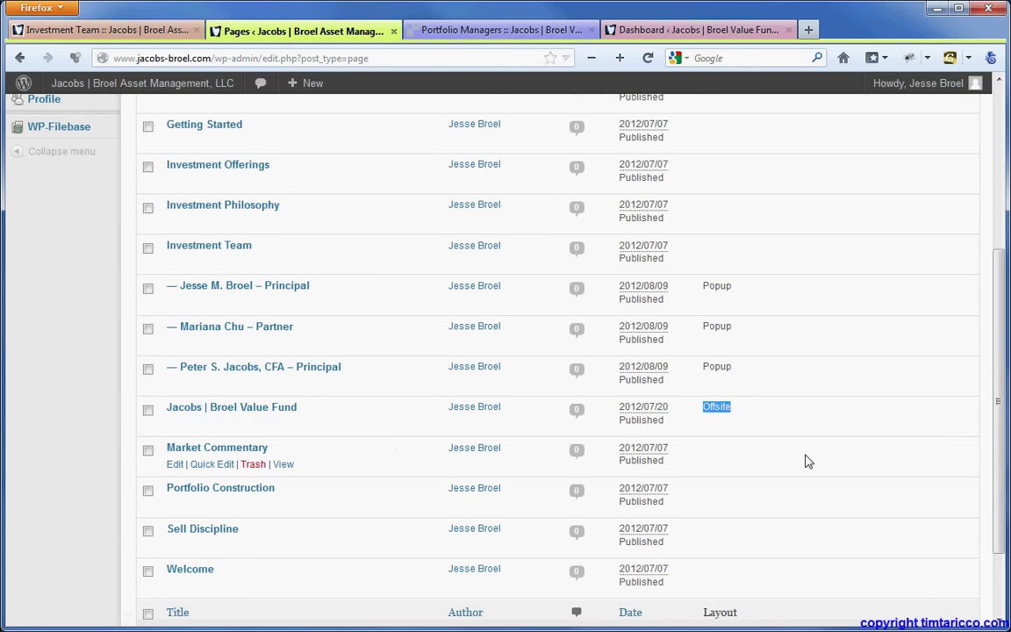
{"action": "scroll", "coordinate": [805, 460], "scroll_direction": "up", "scroll_amount": 6}
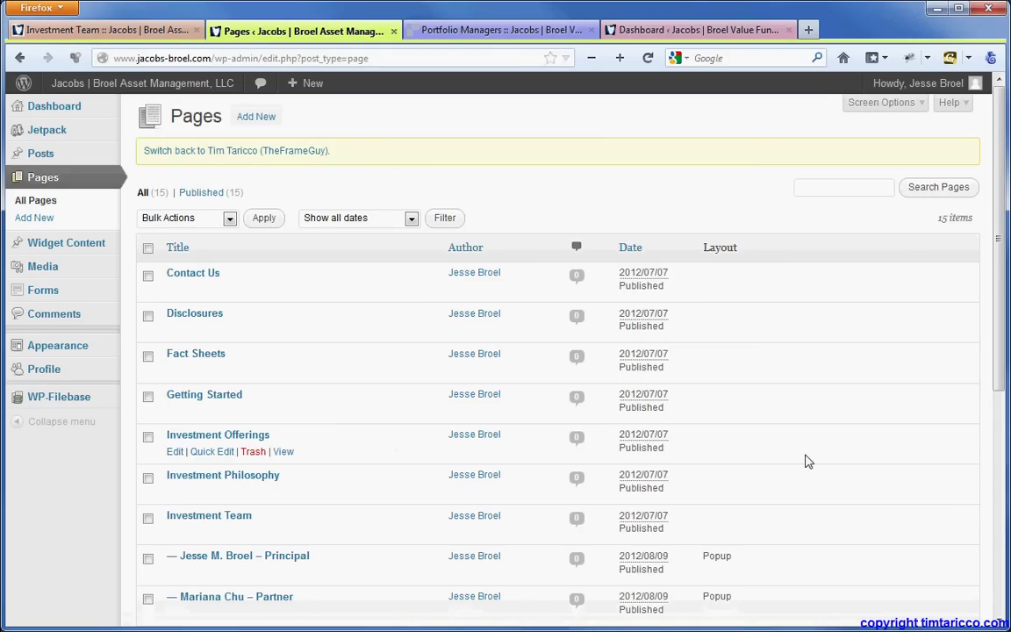
Visit the admin Dashboard, go back to the Pages list and open the Disclosures page for editing
{"action": "left_click", "coordinate": [67, 107]}
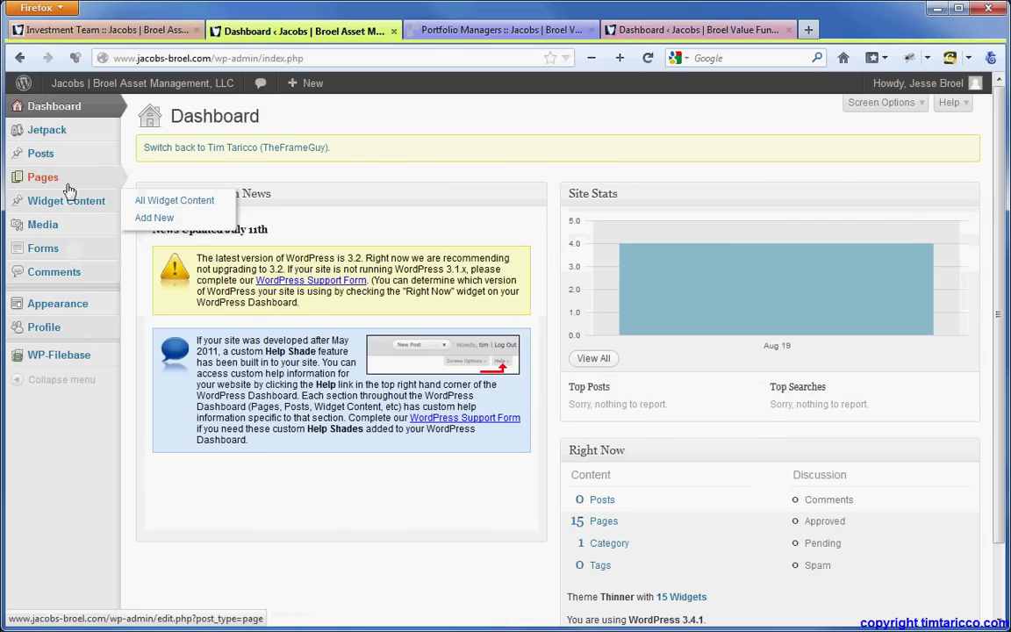
{"action": "mouse_move", "coordinate": [69, 189]}
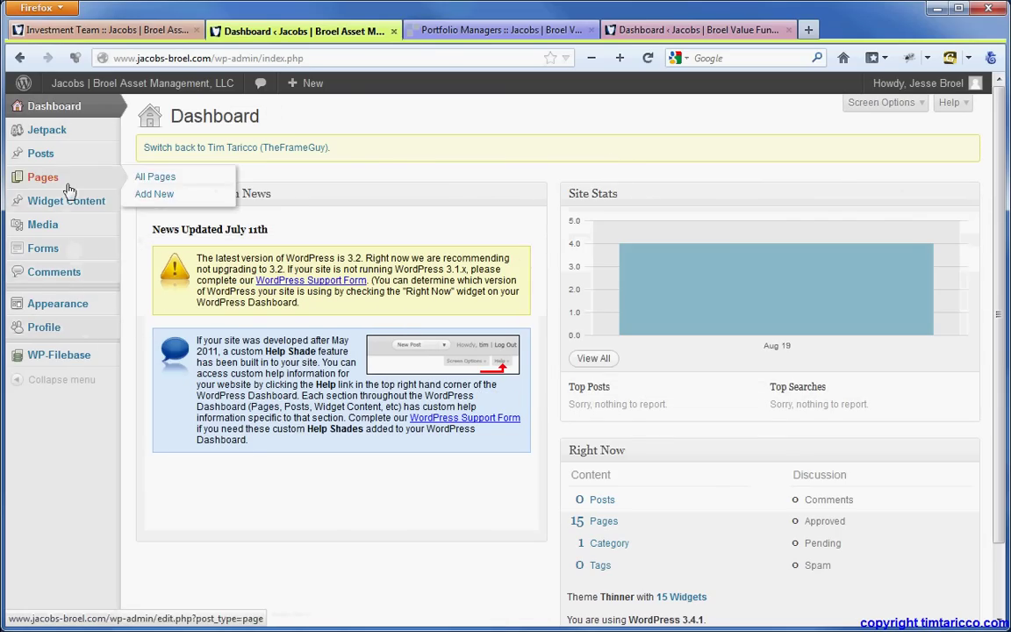
{"action": "left_click", "coordinate": [151, 177]}
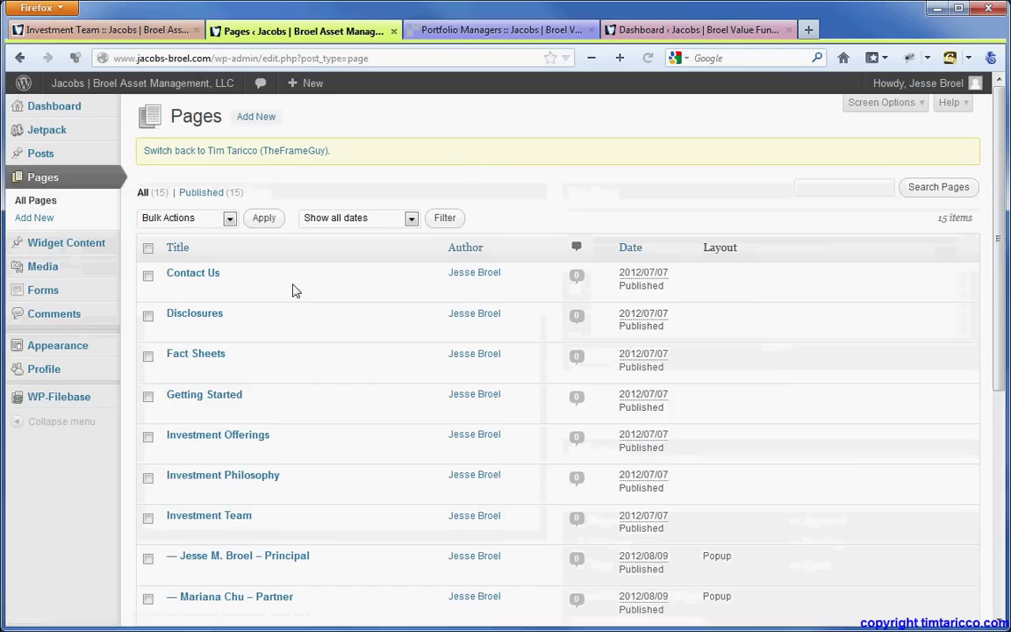
{"action": "mouse_move", "coordinate": [176, 294]}
{"action": "left_click", "coordinate": [175, 330]}
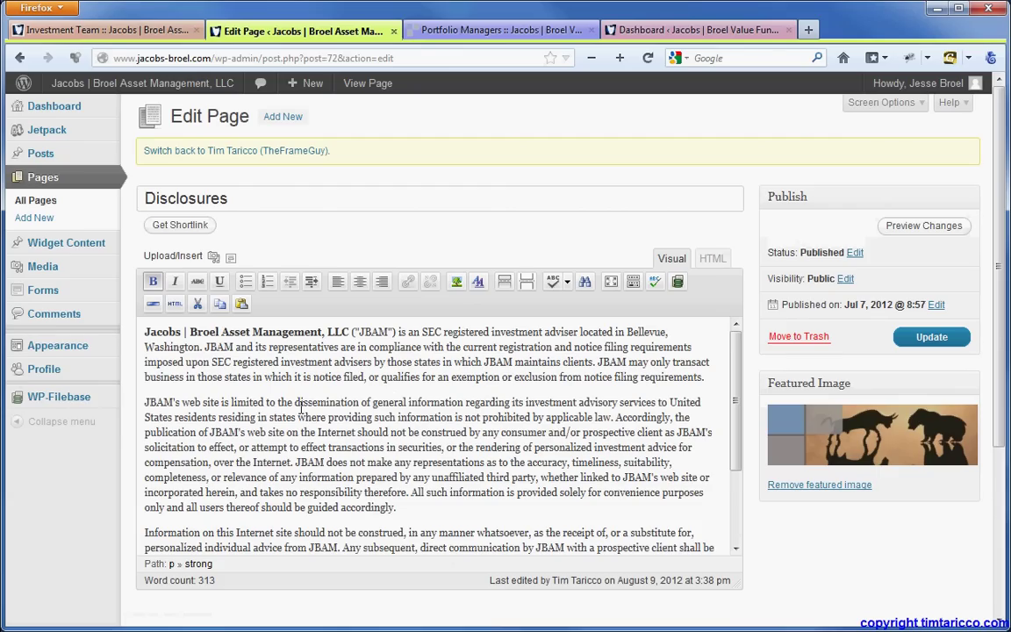
Link the words "dissemination of general" in the second Disclosures paragraph to the existing Welcome page
{"action": "left_click_drag", "start_coordinate": [294, 402], "coordinate": [407, 402]}
{"action": "key", "text": "ctrl+b"}
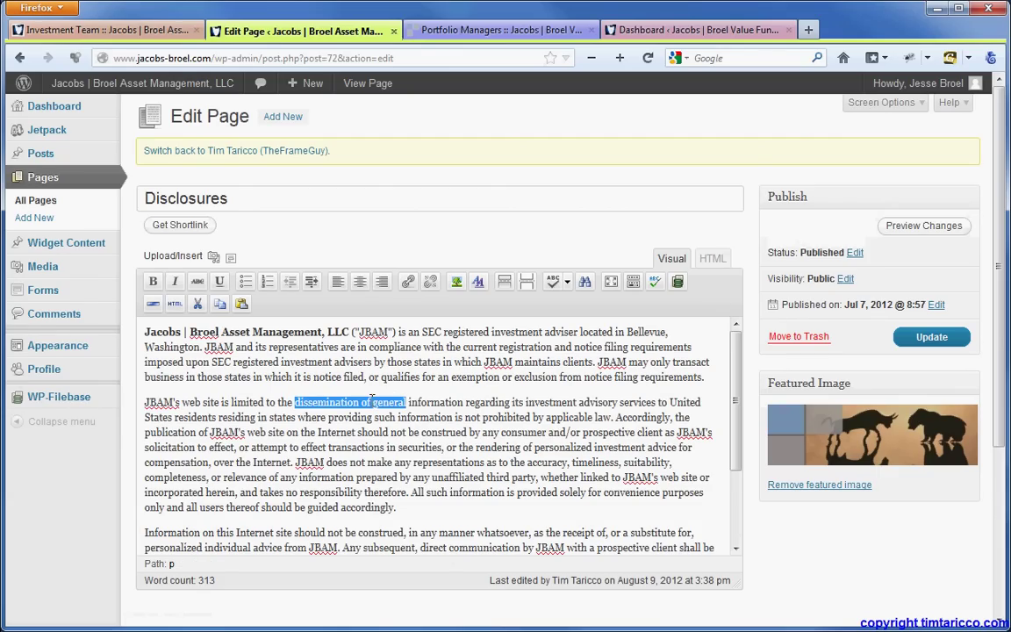
{"action": "left_click", "coordinate": [408, 281]}
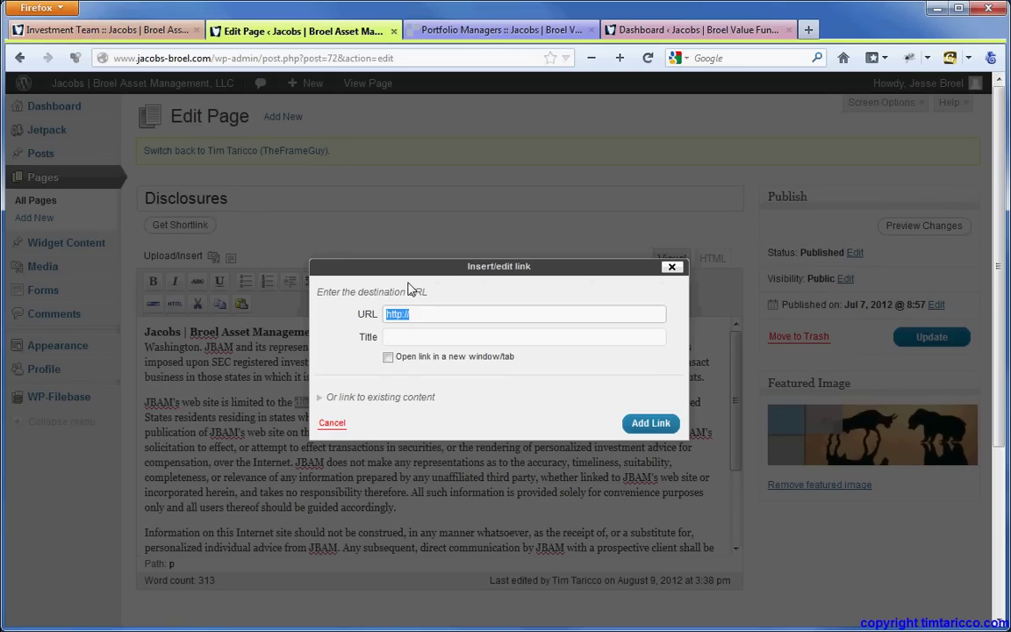
{"action": "left_click", "coordinate": [415, 313]}
{"action": "left_click", "coordinate": [328, 401]}
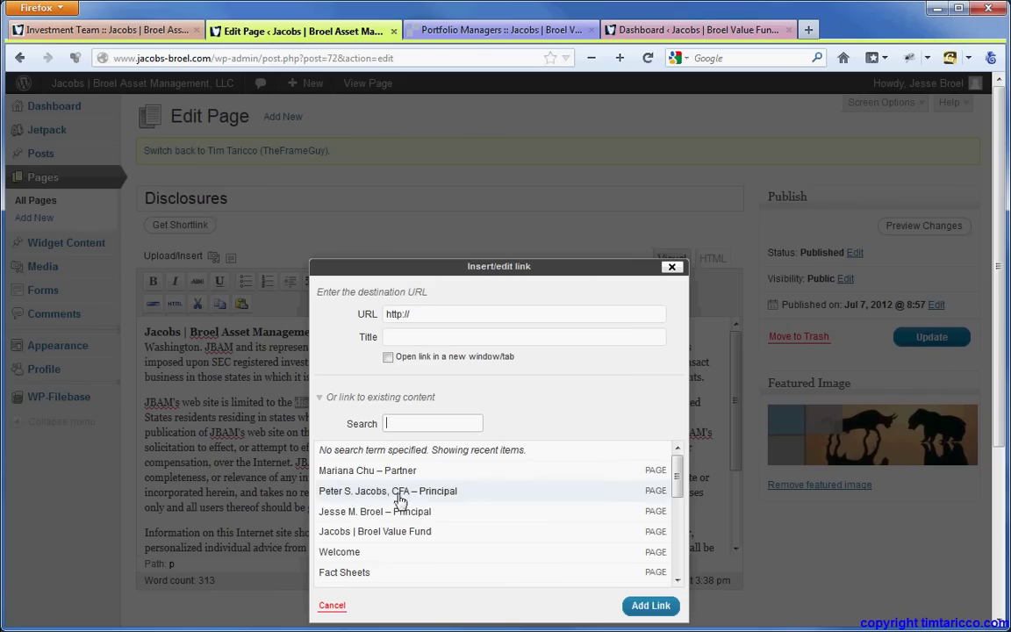
{"action": "scroll", "coordinate": [676, 480], "scroll_direction": "down", "scroll_amount": 1}
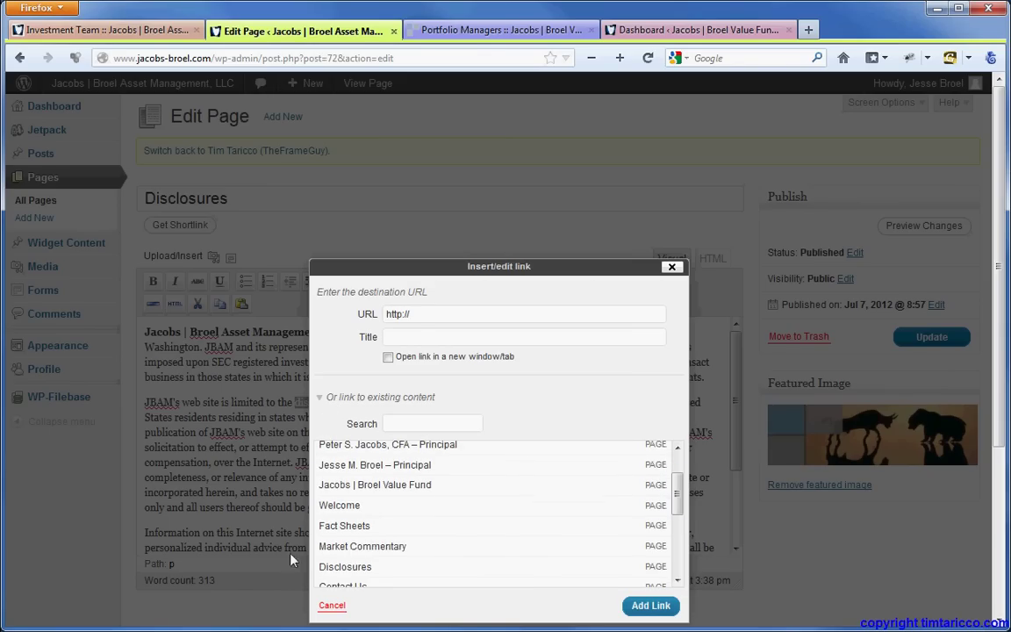
{"action": "left_click", "coordinate": [323, 507]}
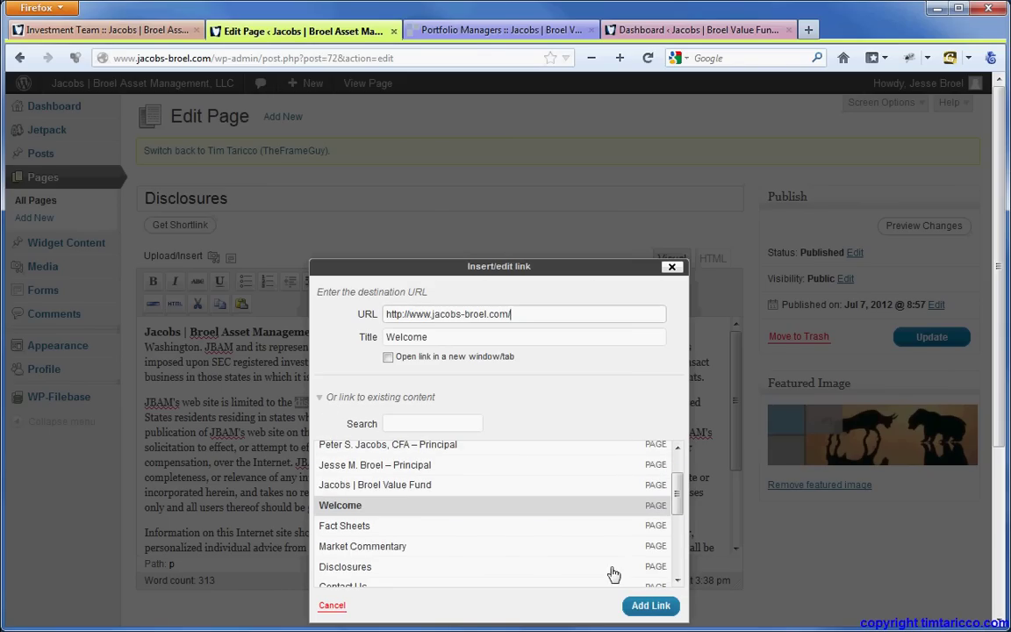
{"action": "left_click", "coordinate": [650, 604]}
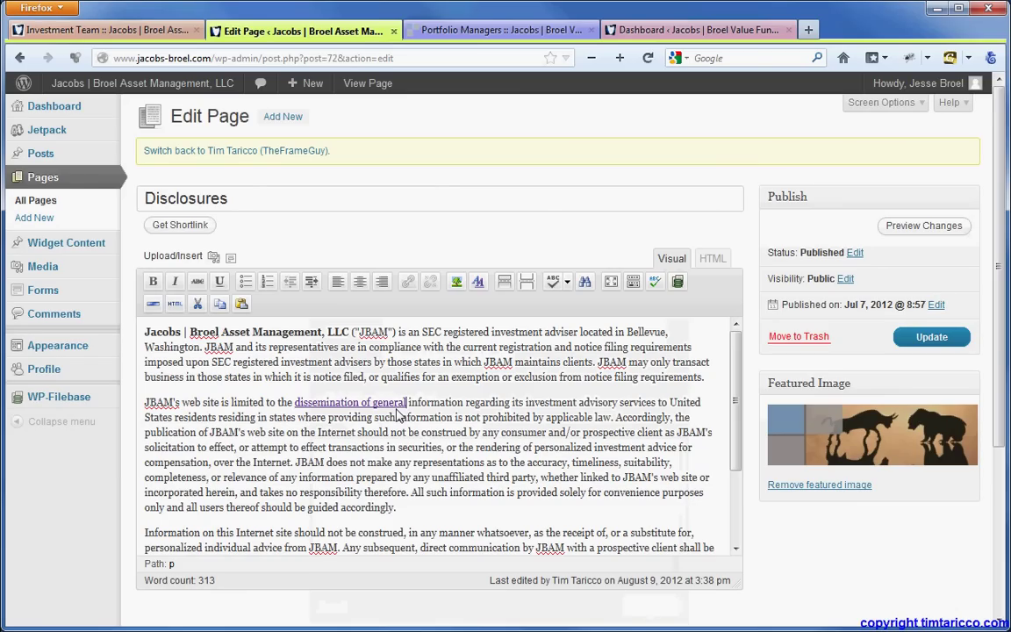
Leave the Disclosures page without saving its changes and return to the admin Dashboard
{"action": "left_click", "coordinate": [53, 175]}
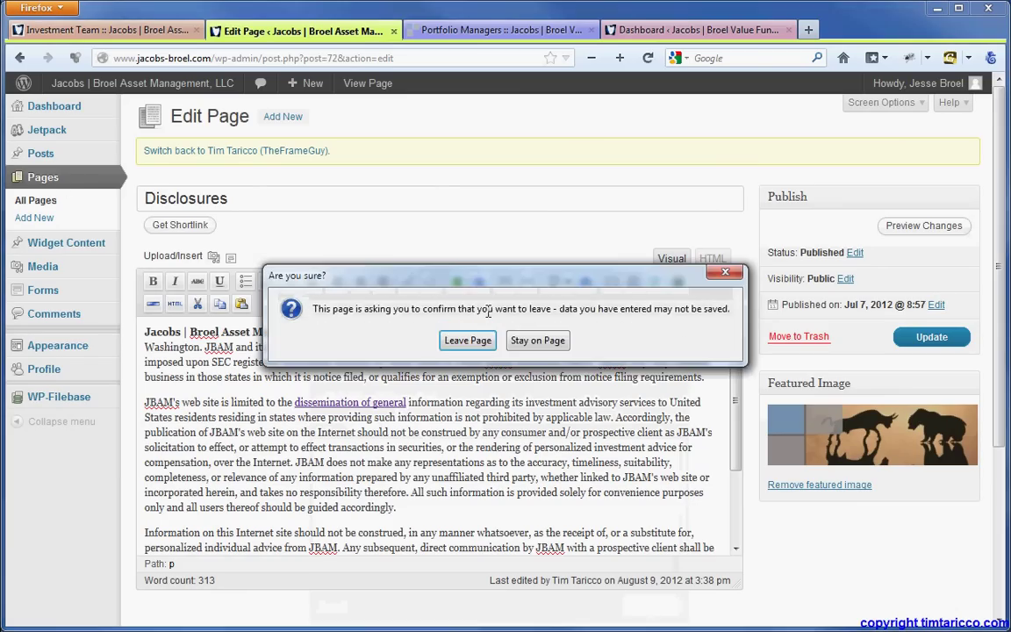
{"action": "left_click", "coordinate": [467, 339]}
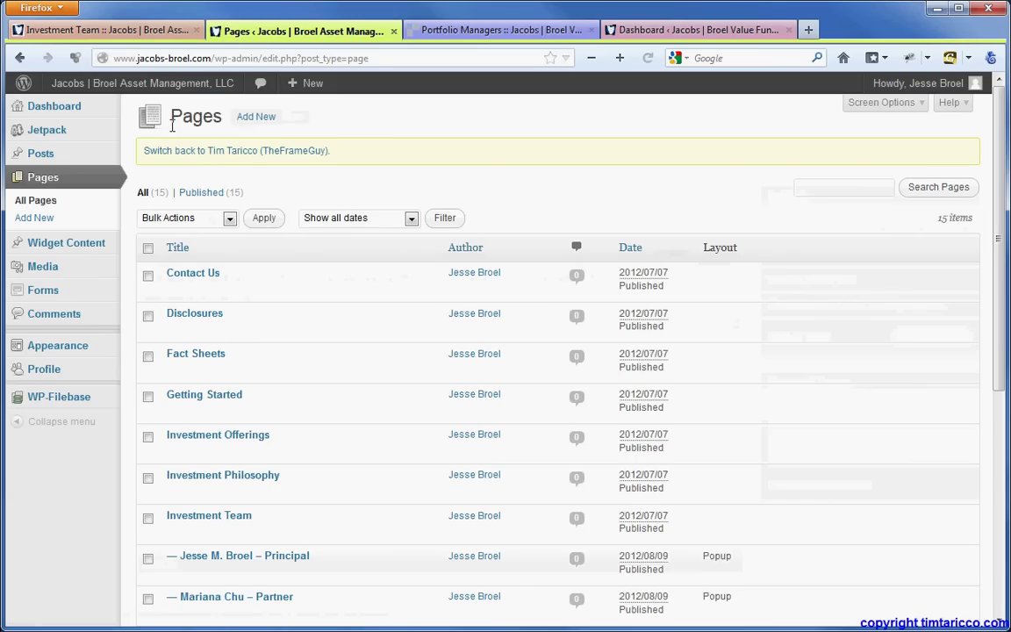
{"action": "left_click", "coordinate": [63, 107]}
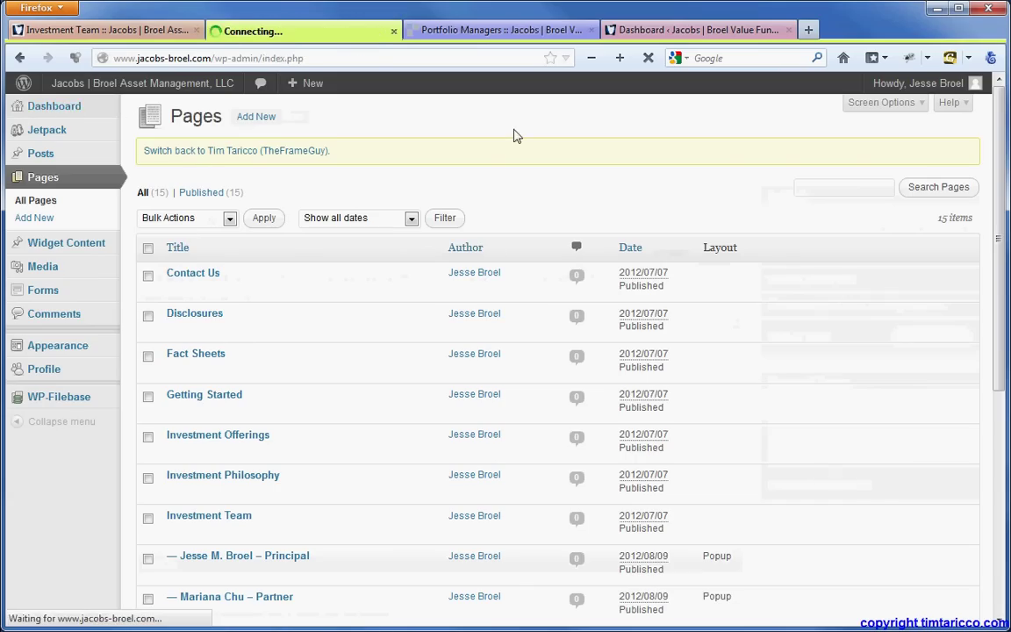